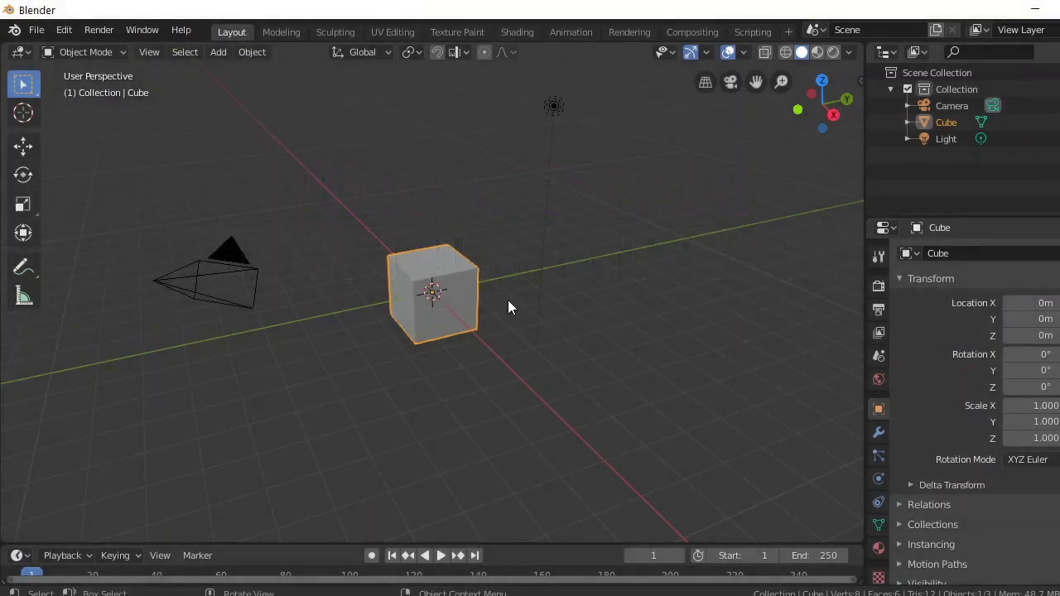
# - Delete the default cube and widen the outliner and properties panels
pyautogui.press('x')
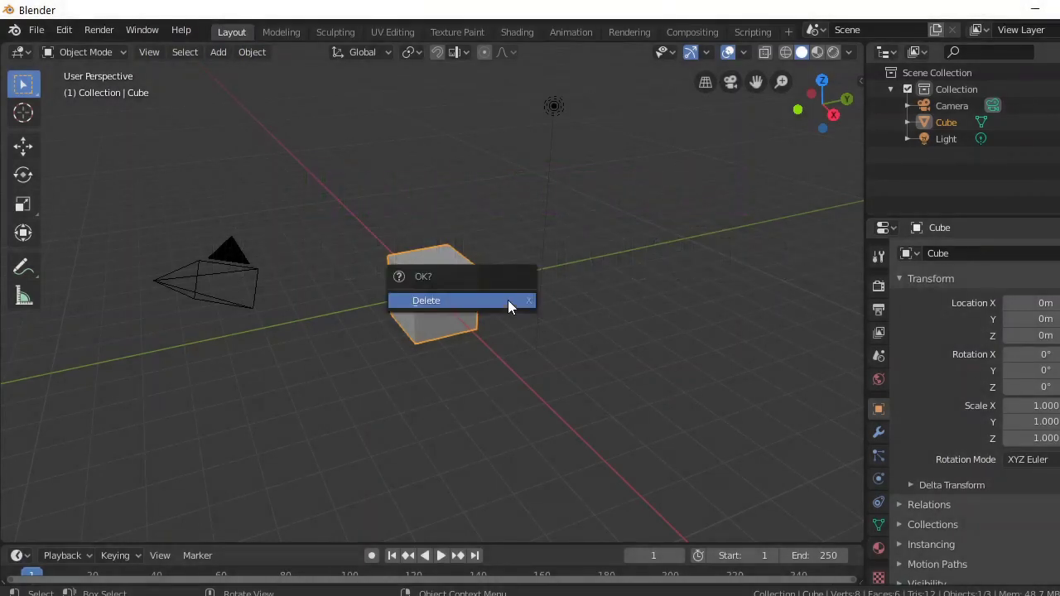
pyautogui.click(509, 303)
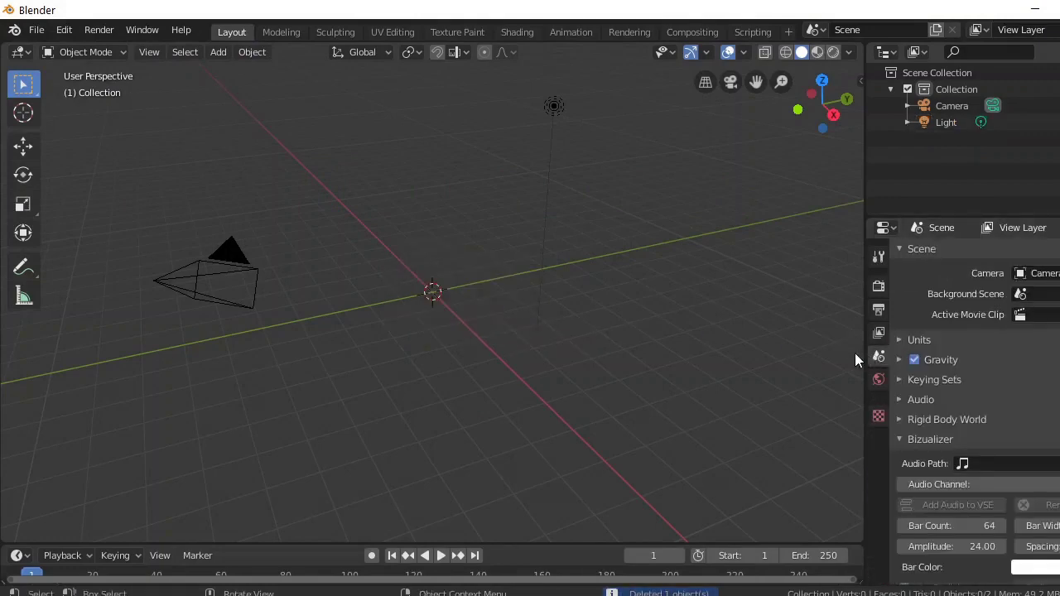
pyautogui.moveTo(863, 353); pyautogui.dragTo(842, 356)
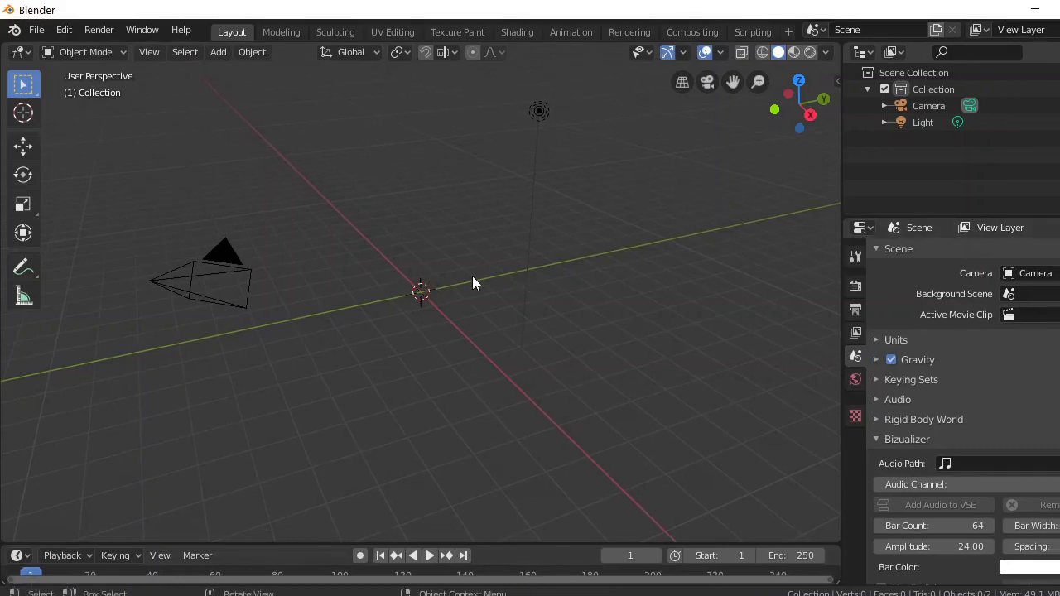
# - From top view, add a circle mesh with 16 vertices and 1 m radius at the origin
pyautogui.press('KP_7')
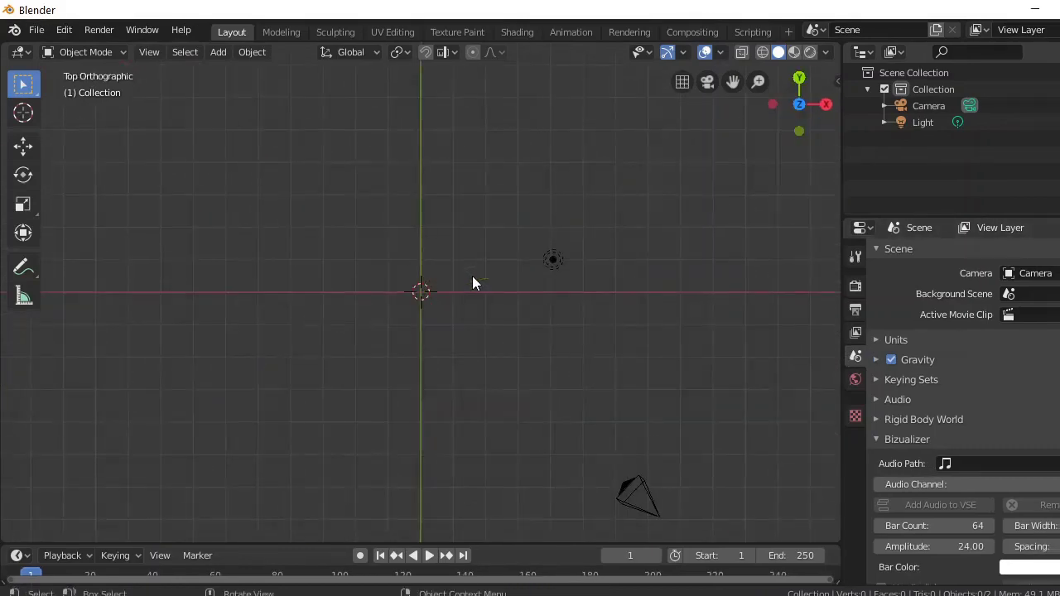
pyautogui.hotkey('shift', 'a')
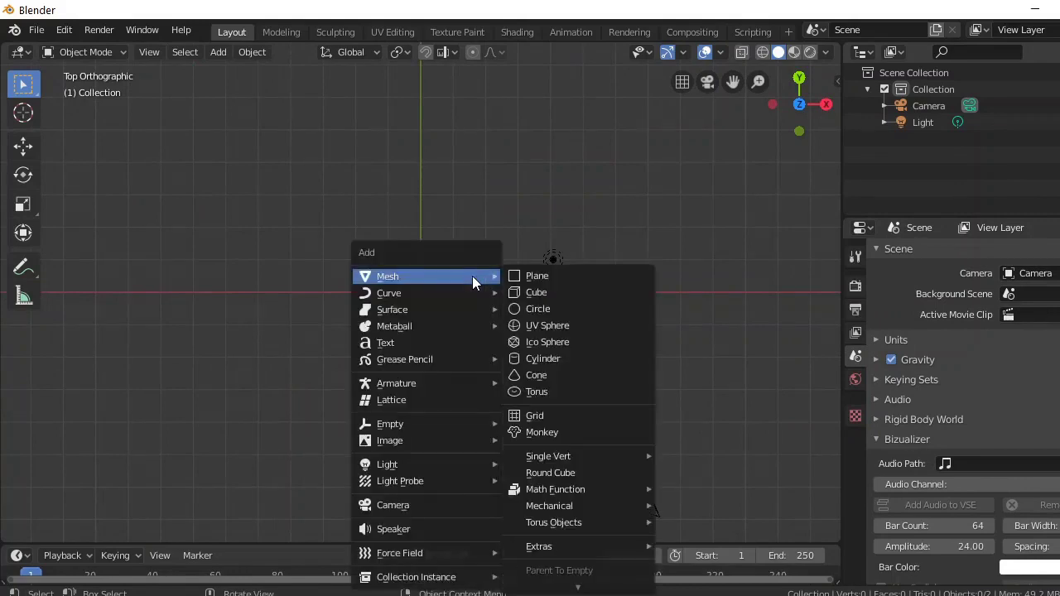
pyautogui.click(564, 309)
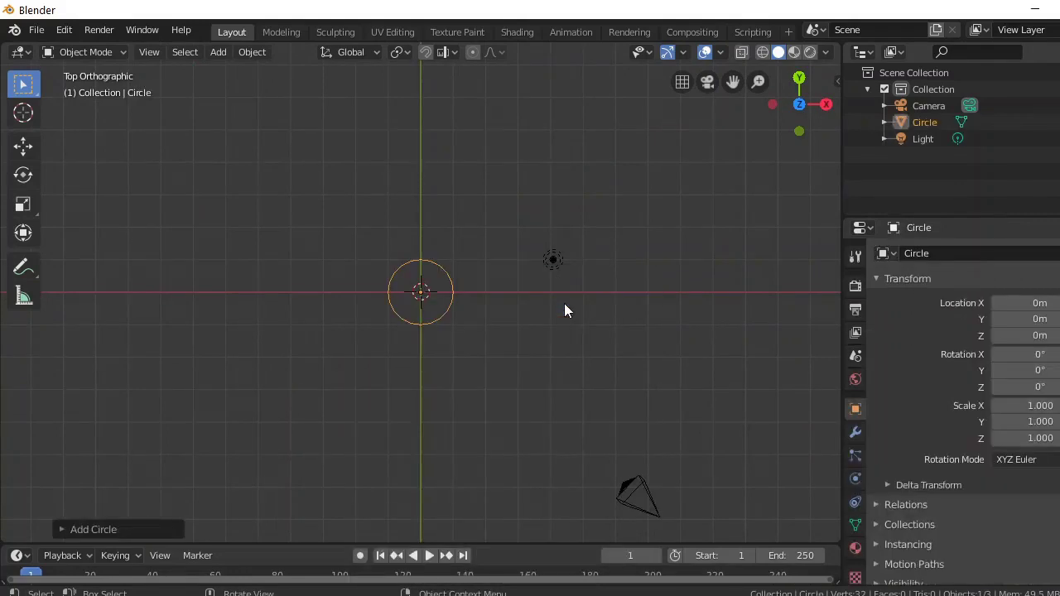
pyautogui.click(67, 530)
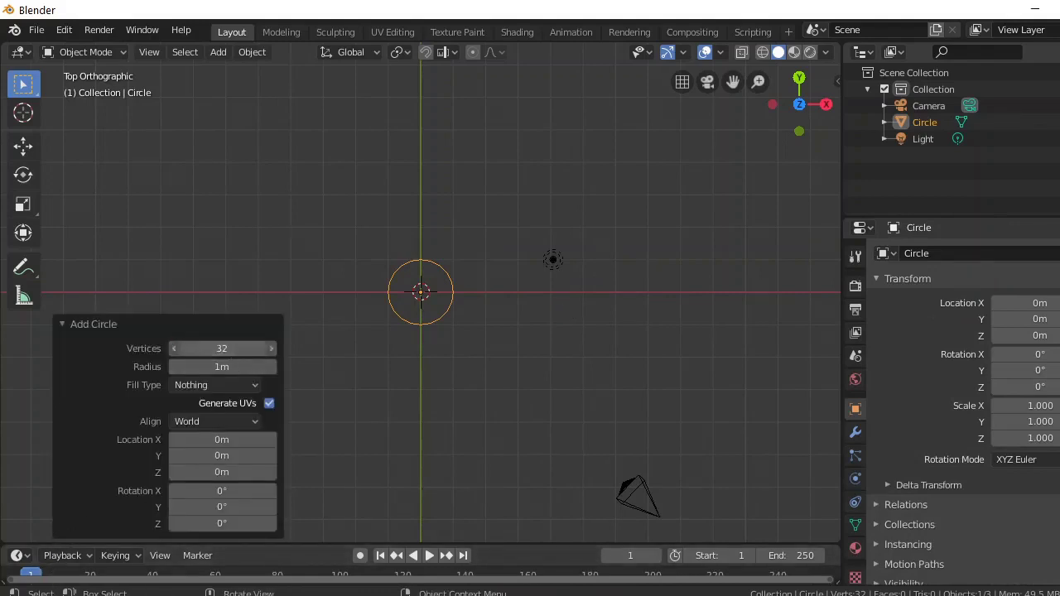
pyautogui.click(233, 349)
pyautogui.write('16')
pyautogui.press('Return')
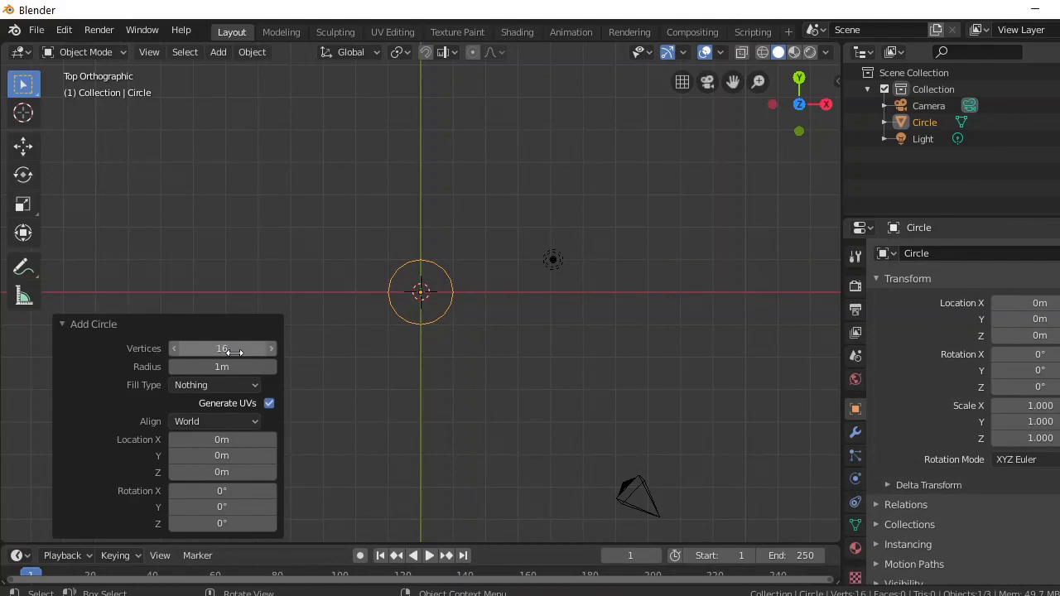
pyautogui.click(393, 385)
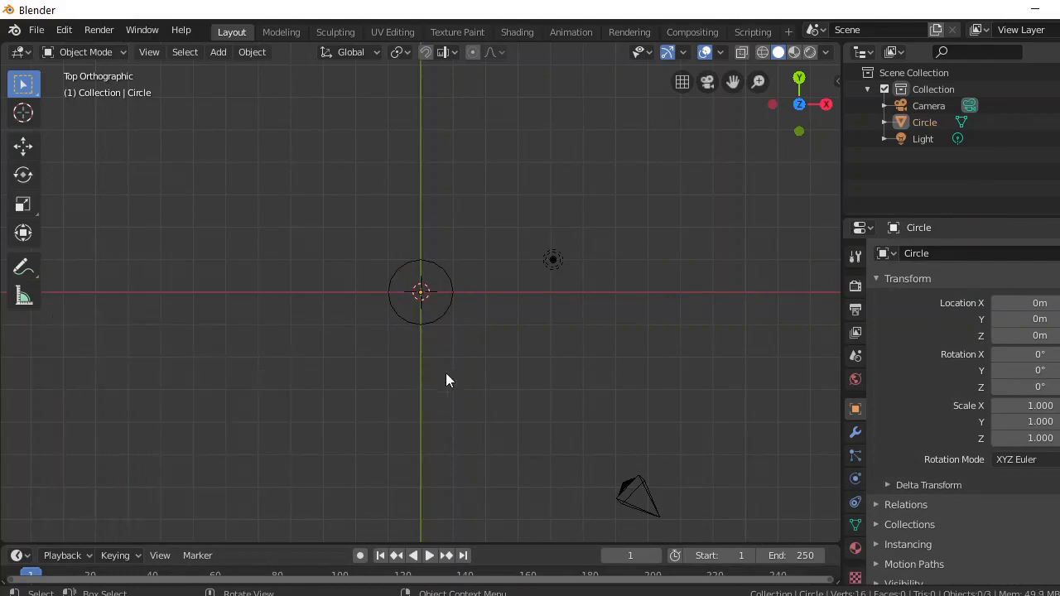
# - In Edit Mode, pull the circle's rightmost vertex outward into a point with proportional falloff
pyautogui.press('Tab')
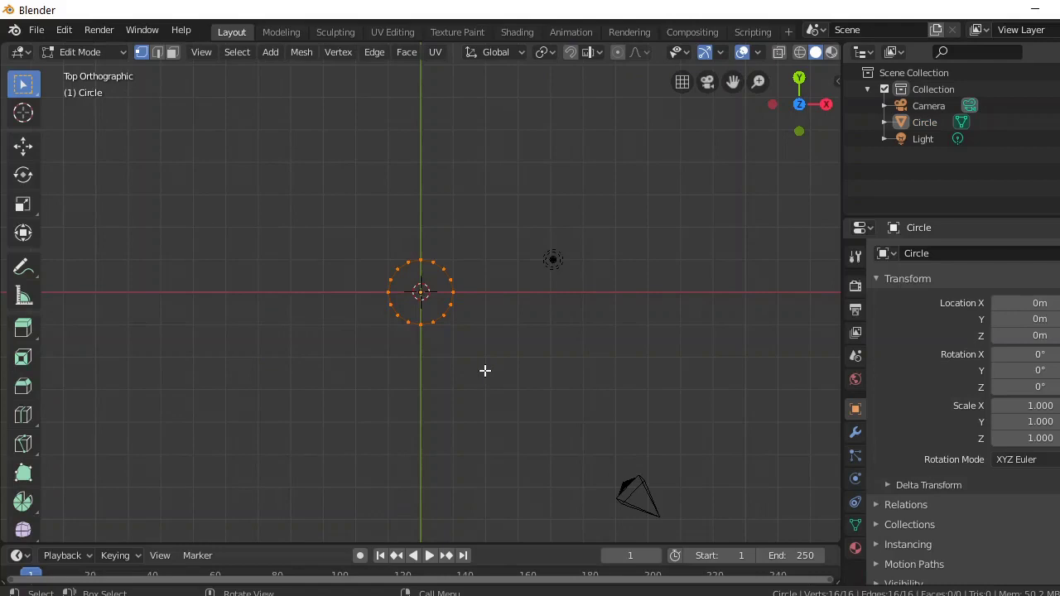
pyautogui.scroll(3, 484, 370)
pyautogui.click(478, 291)
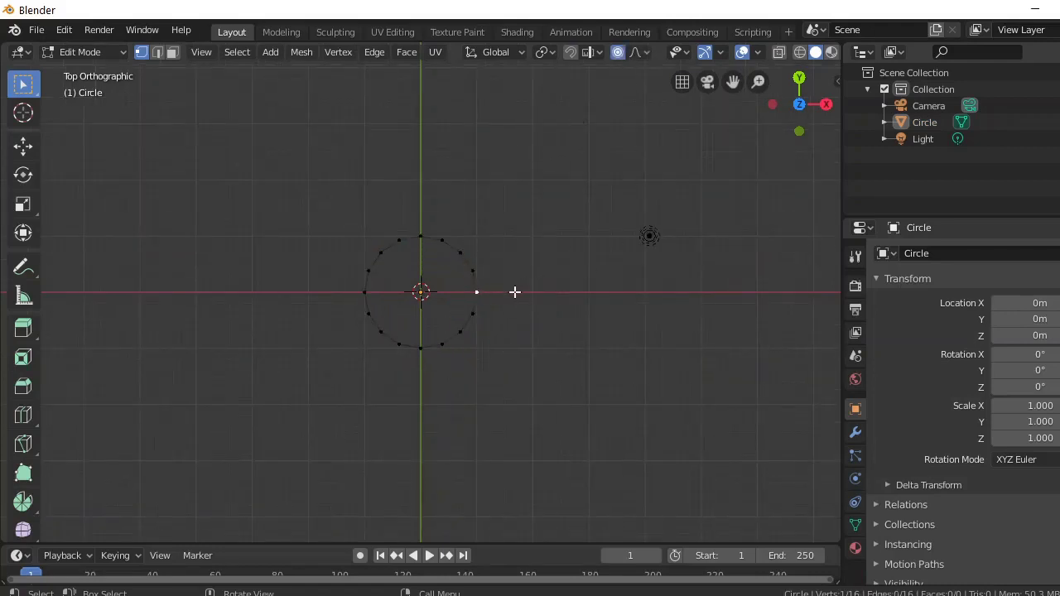
pyautogui.press('g')
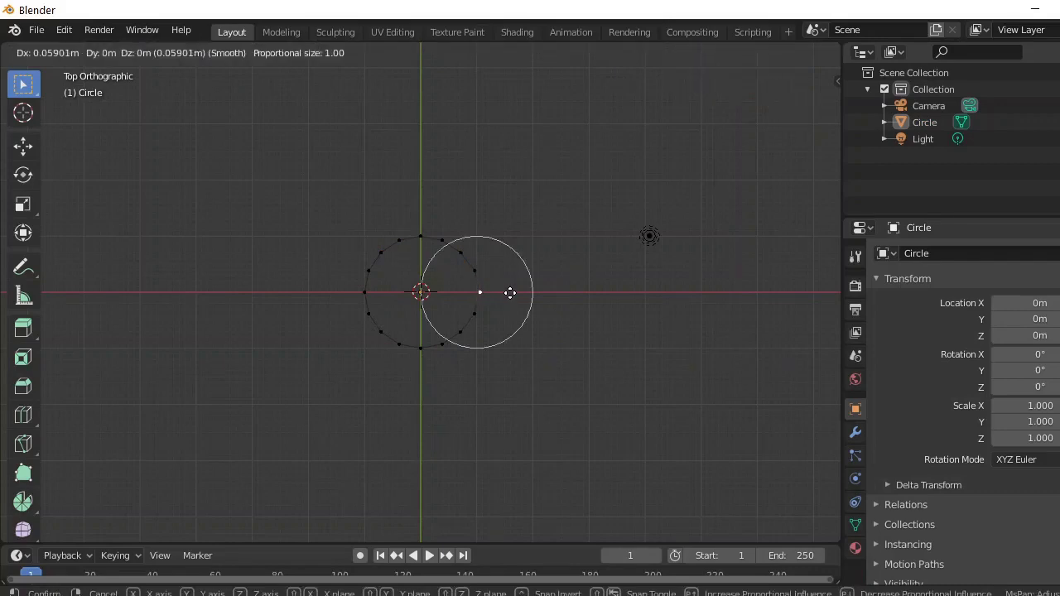
pyautogui.click(564, 293)
# - Push the leftmost vertex slightly outward in two small proportional moves
pyautogui.click(365, 292)
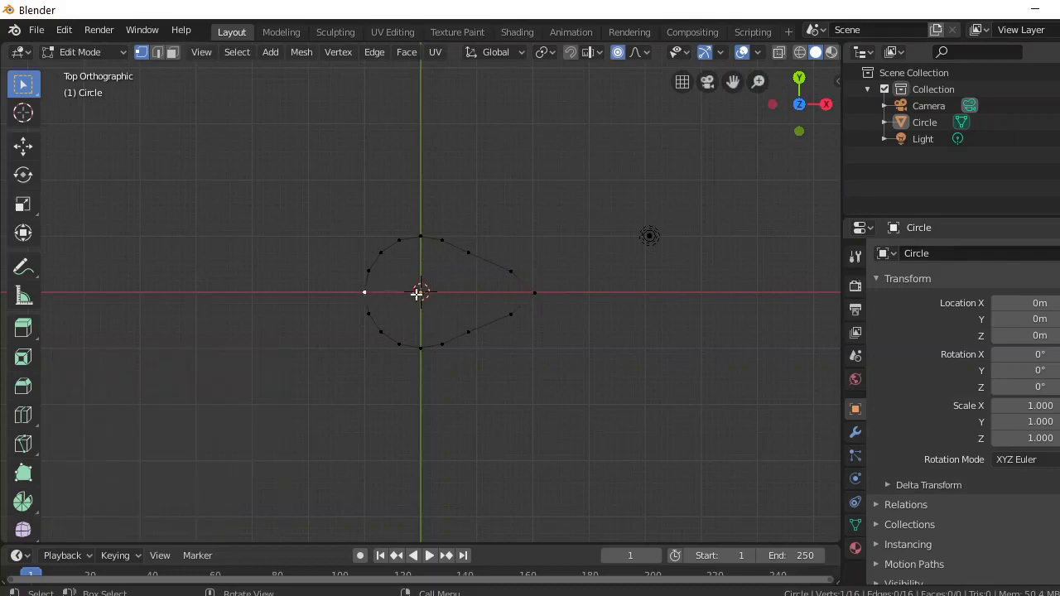
pyautogui.press('g')
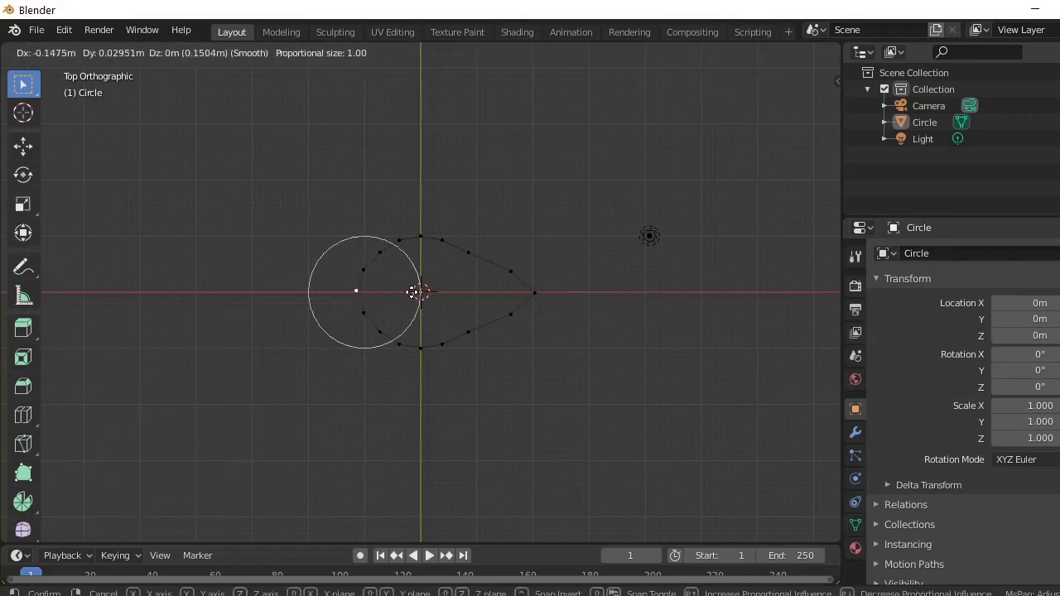
pyautogui.click(408, 293)
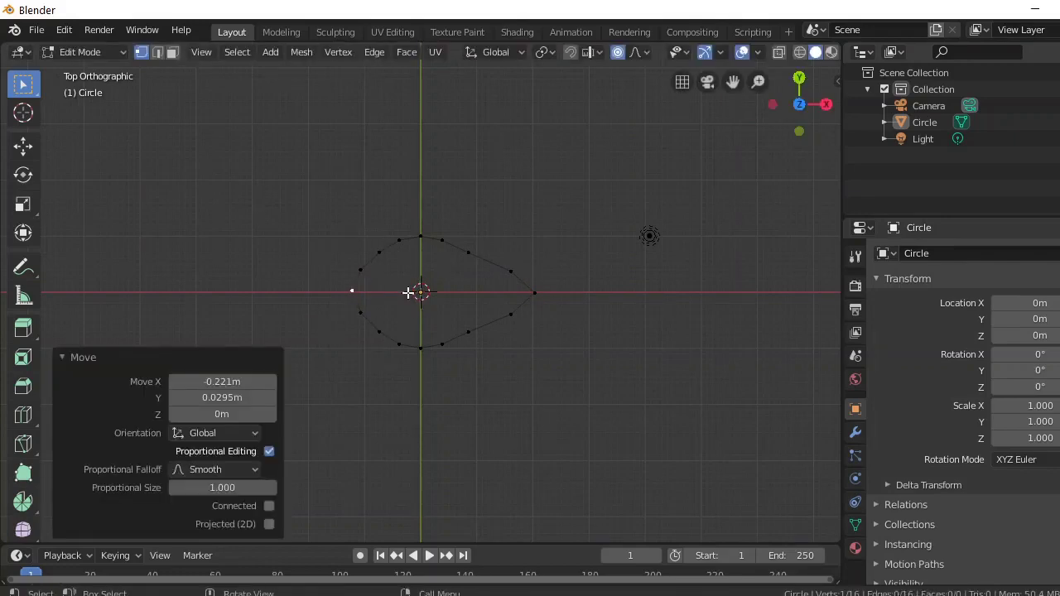
pyautogui.press('g')
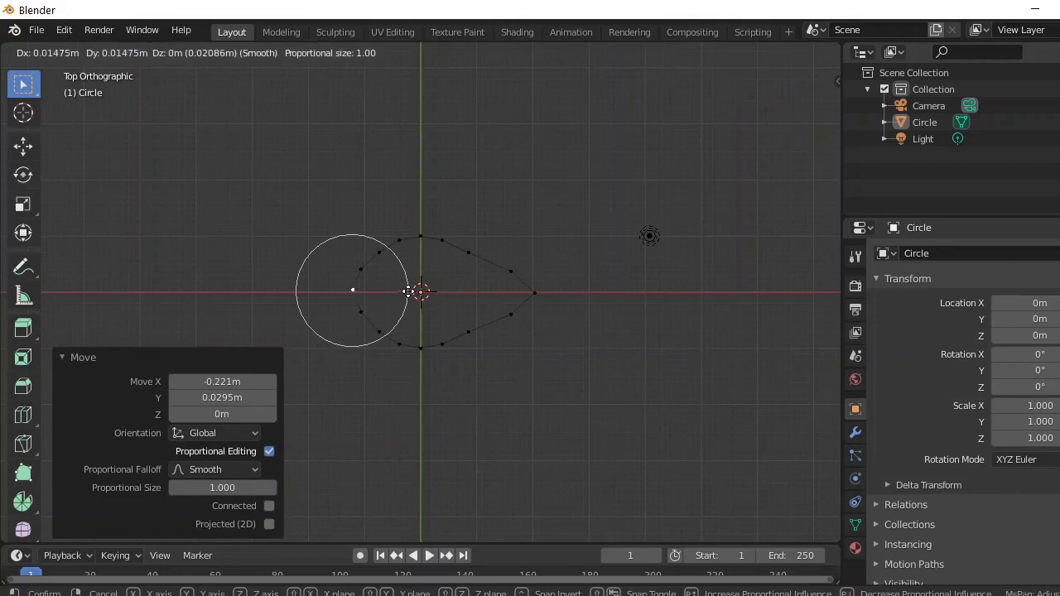
pyautogui.click(408, 293)
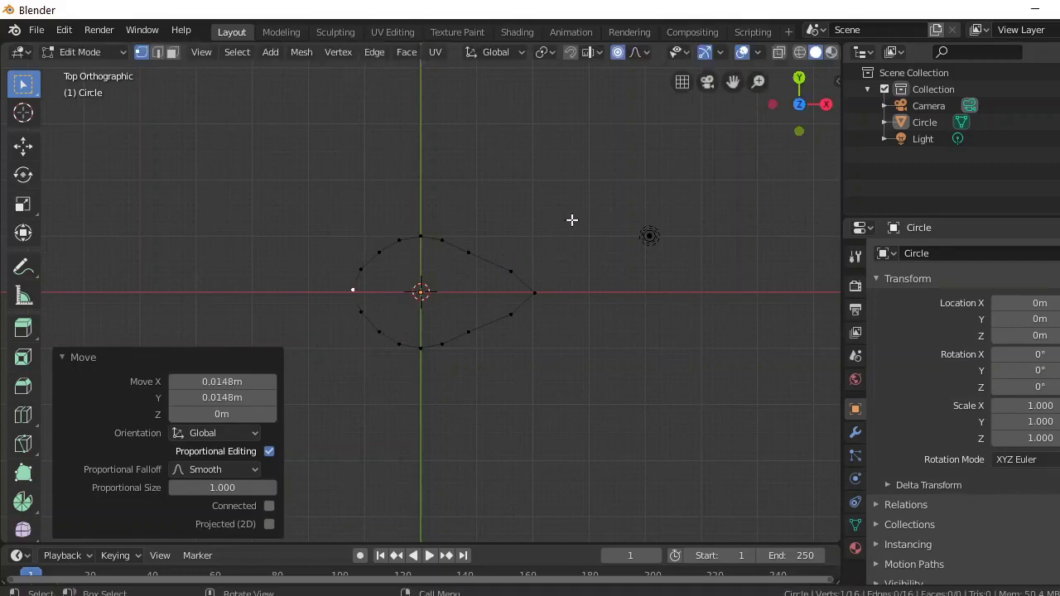
pyautogui.press('Tab')
pyautogui.press('Tab')
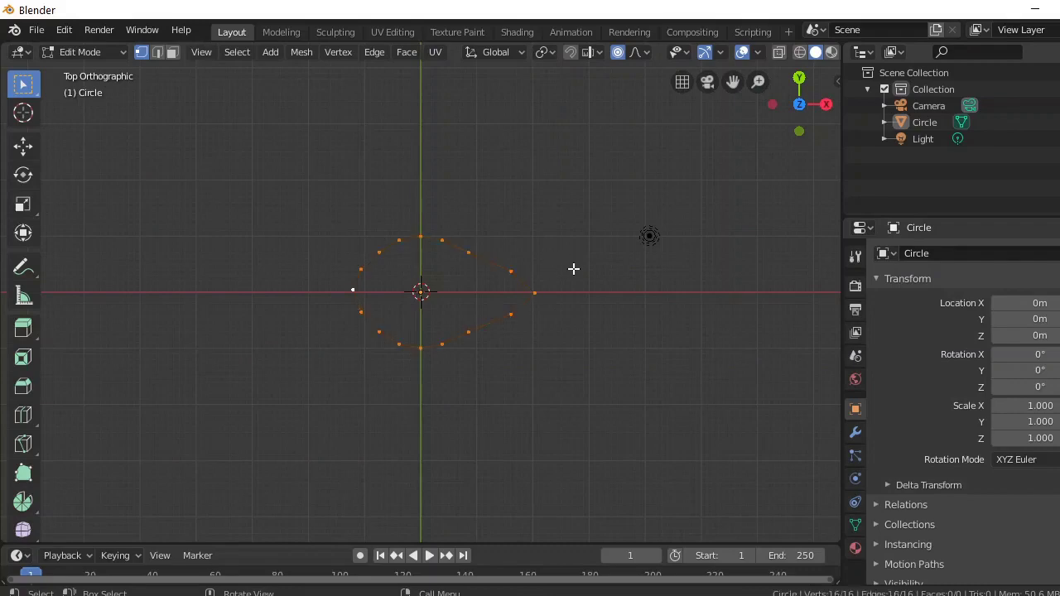
# - Fill the teardrop with a face and join three vertex pairs into horizontal cuts
pyautogui.press('f')
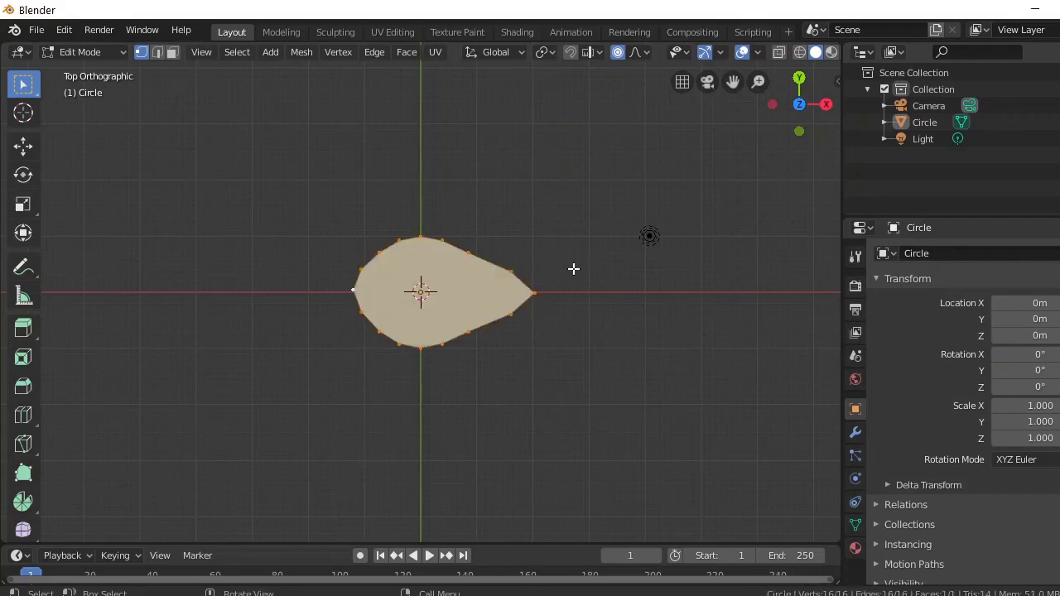
pyautogui.hotkey('alt', 'a')
pyautogui.click(358, 291)
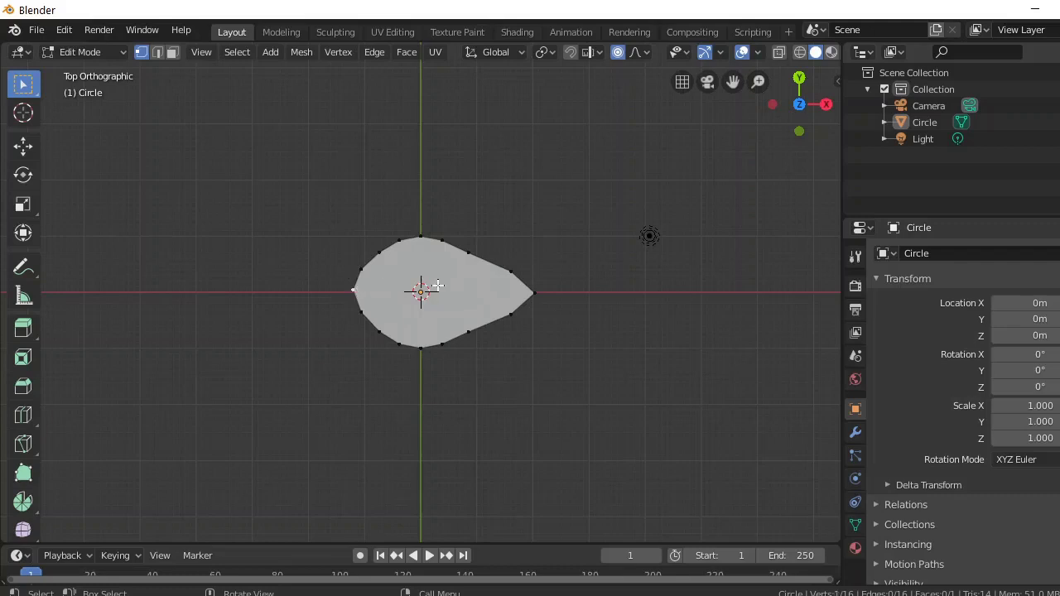
pyautogui.keyDown('shift'); pyautogui.click(534, 293); pyautogui.keyUp('shift')
pyautogui.press('j')
pyautogui.click(366, 316)
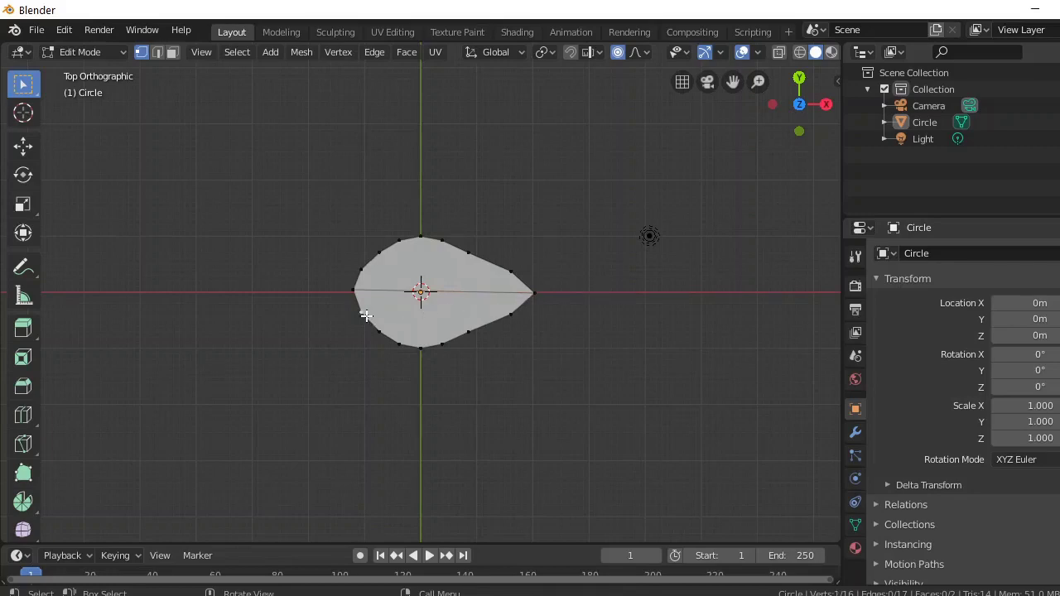
pyautogui.keyDown('shift'); pyautogui.click(512, 315); pyautogui.keyUp('shift')
pyautogui.press('j')
pyautogui.click(365, 270)
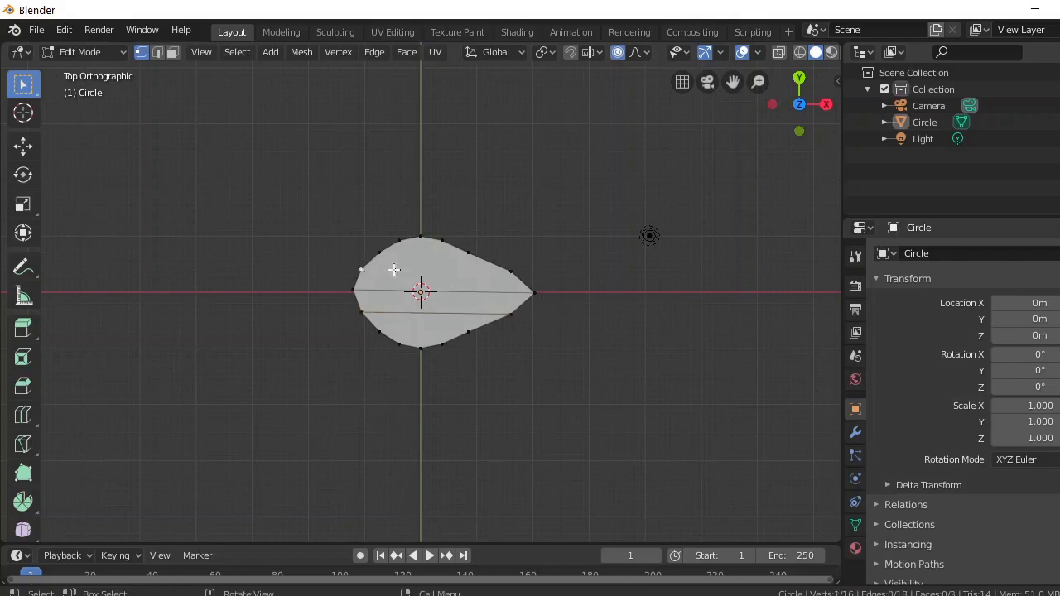
pyautogui.keyDown('shift'); pyautogui.click(511, 271); pyautogui.keyUp('shift')
pyautogui.press('j')
# - Cut vertical edges top to bottom through the right and middle of the teardrop
pyautogui.click(565, 268)
pyautogui.click(418, 240)
pyautogui.press('a')
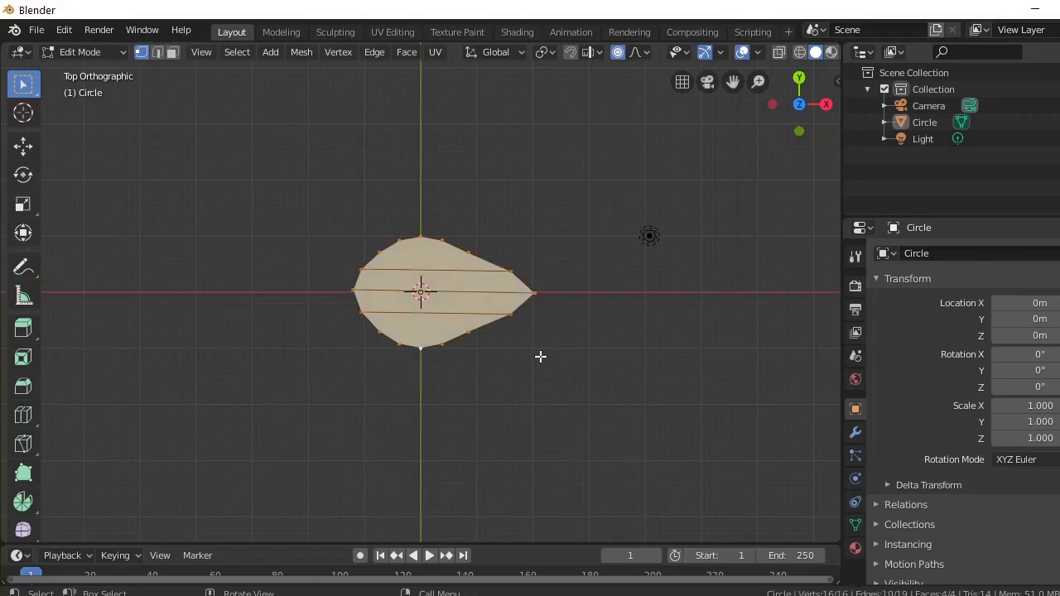
pyautogui.click(476, 253)
pyautogui.keyDown('shift'); pyautogui.click(469, 333); pyautogui.keyUp('shift')
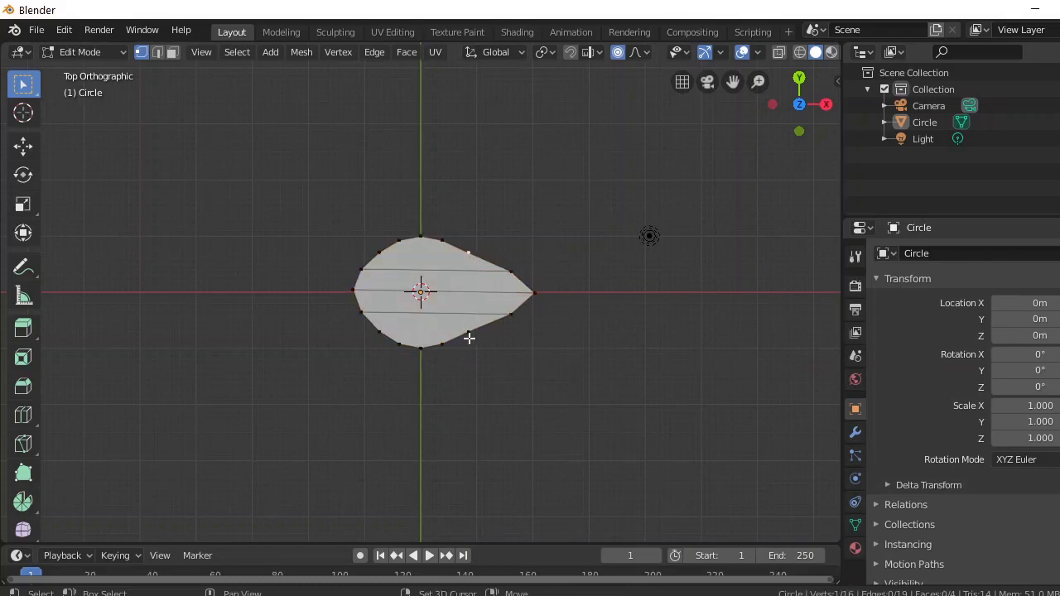
pyautogui.press('j')
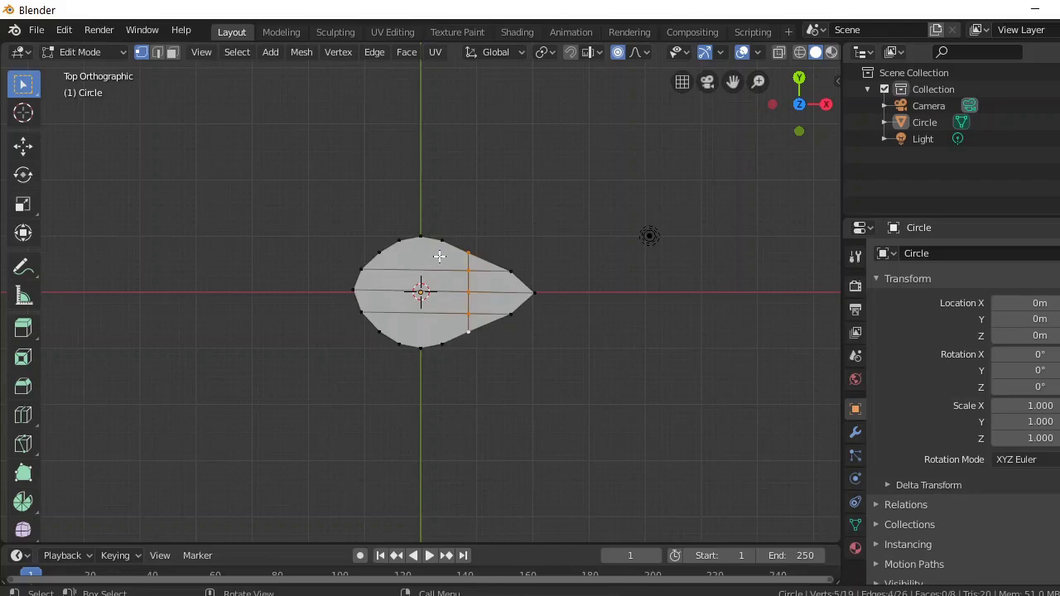
pyautogui.click(421, 237)
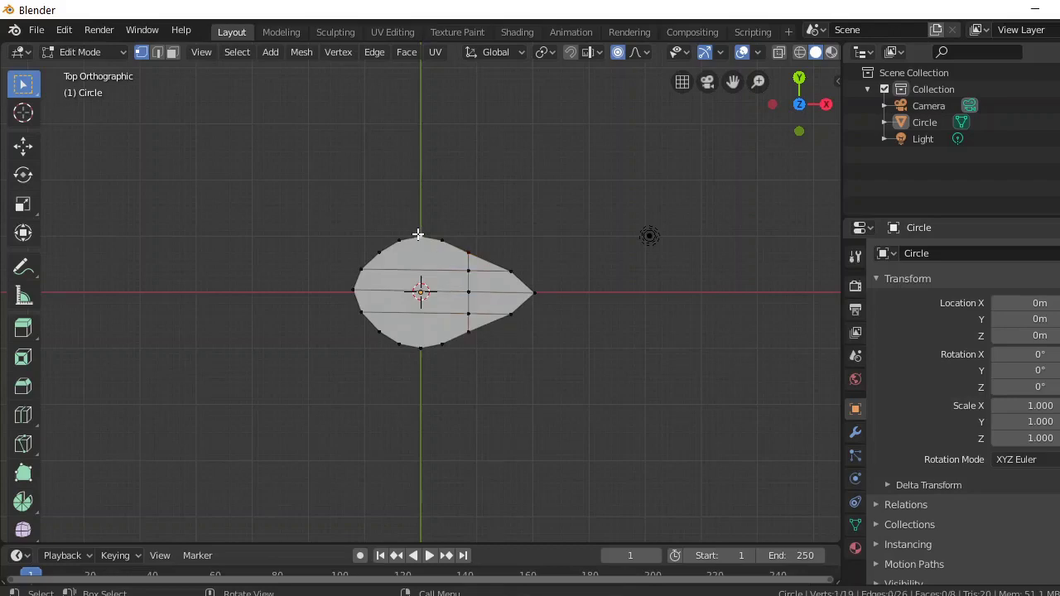
pyautogui.keyDown('shift'); pyautogui.click(422, 345); pyautogui.keyUp('shift')
pyautogui.press('j')
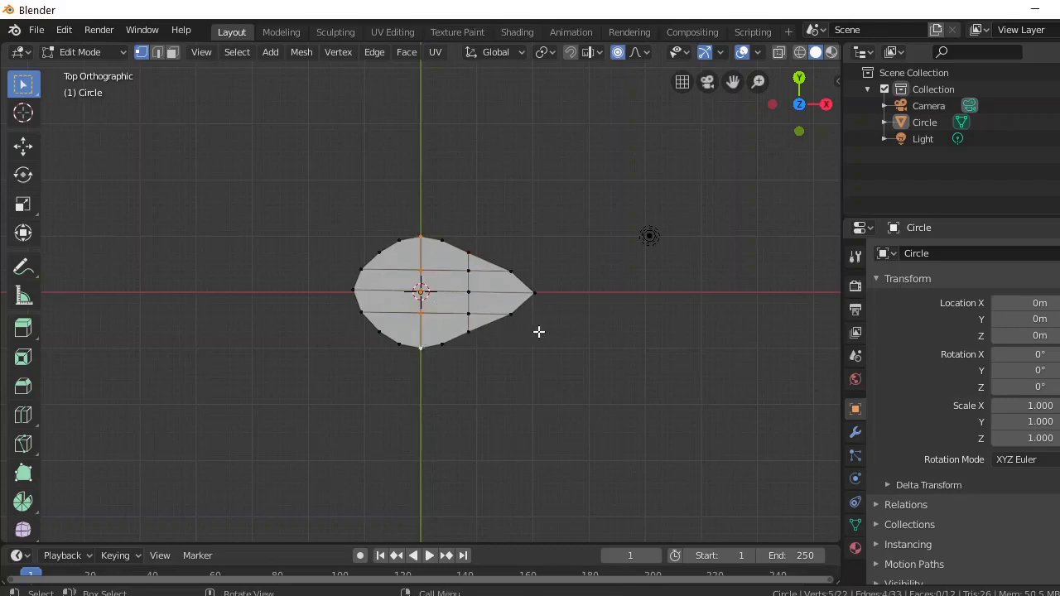
# - Cut a vertical edge on the left side and select the next left vertex pair
pyautogui.click(399, 240)
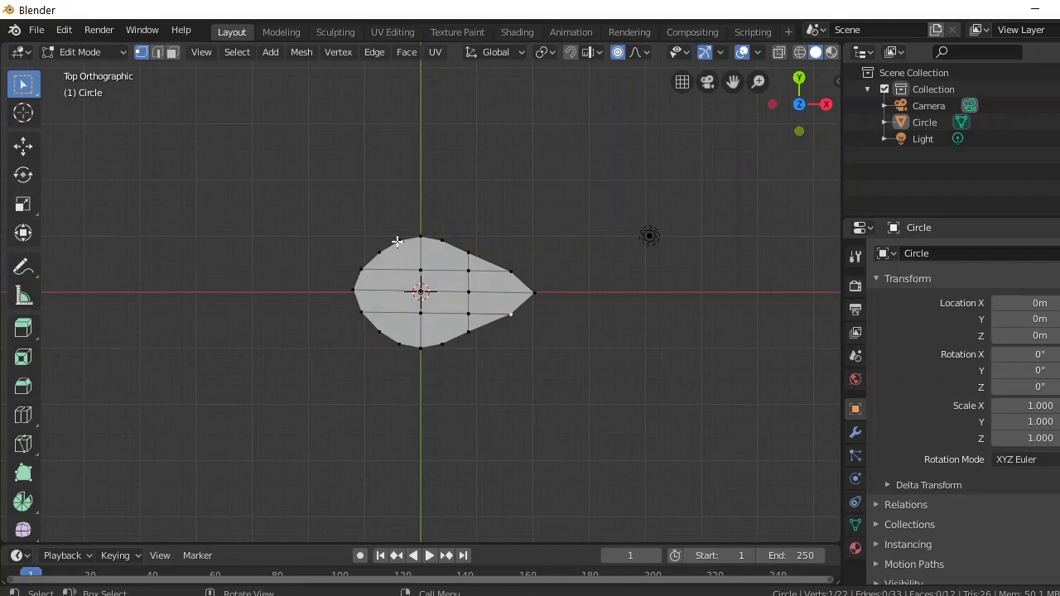
pyautogui.keyDown('shift'); pyautogui.click(399, 343); pyautogui.keyUp('shift')
pyautogui.press('j')
pyautogui.hotkey('alt', 'a')
pyautogui.click(379, 253)
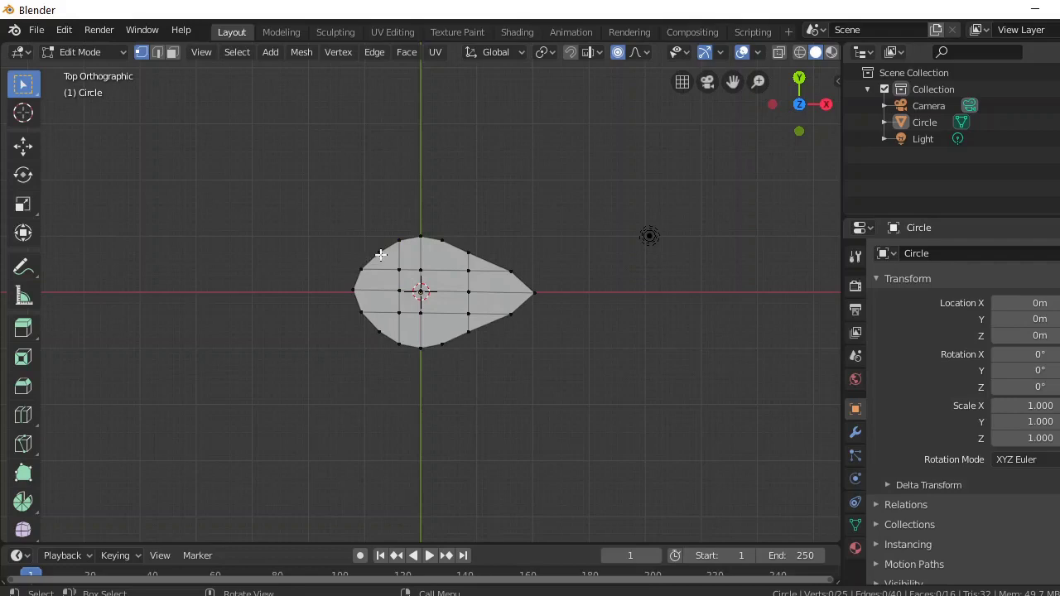
pyautogui.keyDown('shift'); pyautogui.click(379, 329); pyautogui.keyUp('shift')
# - Cut the last left vertical edge and apply all transforms to the Circle
pyautogui.press('j')
pyautogui.press('Tab')
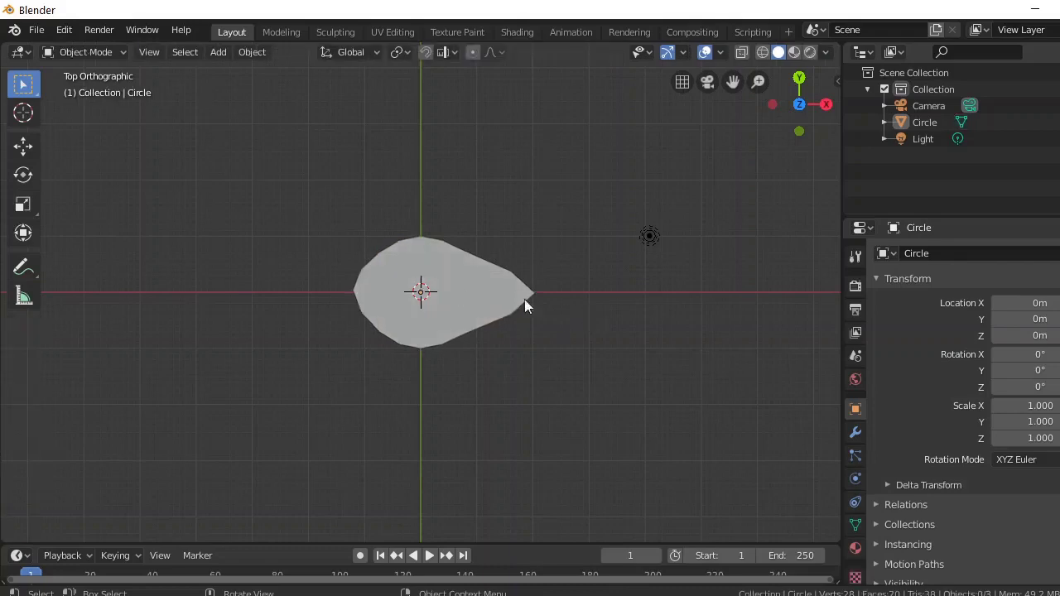
pyautogui.hotkey('ctrl', 'a')
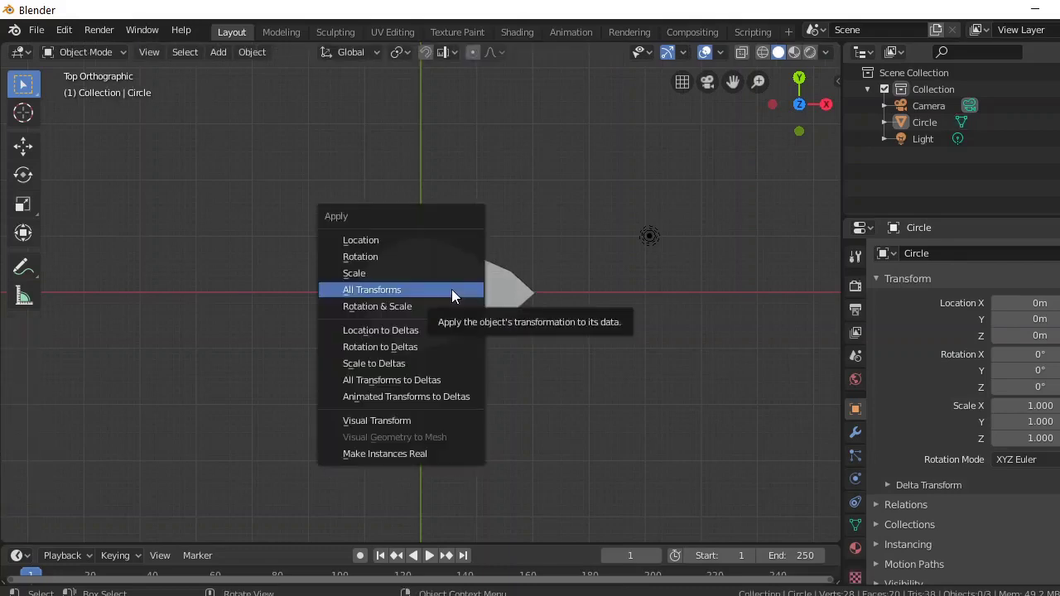
pyautogui.click(452, 292)
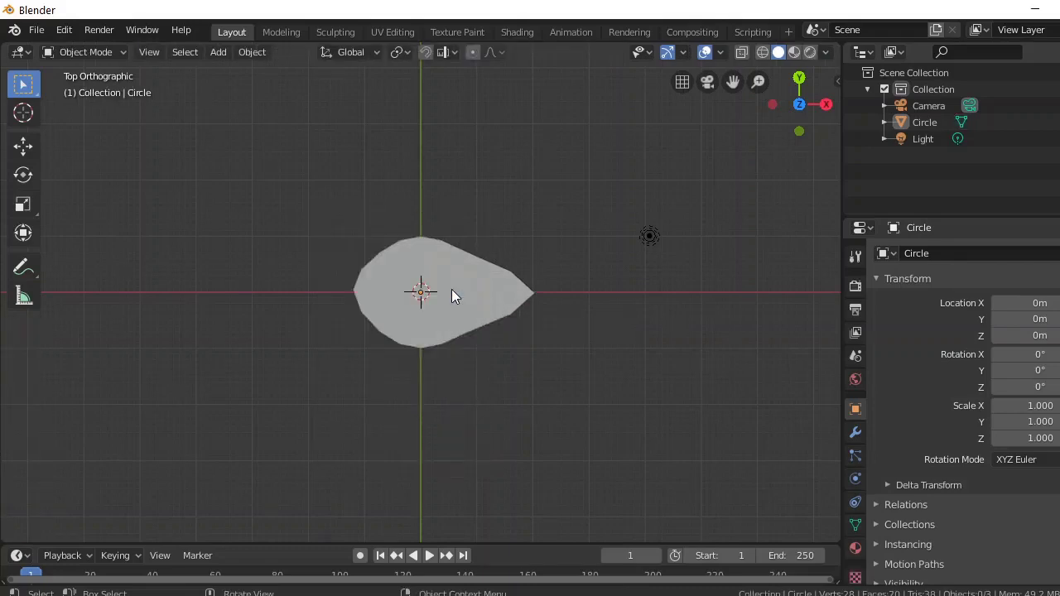
# - Back in Edit Mode, select the horizontal edge loop through the left vertex
pyautogui.press('Tab')
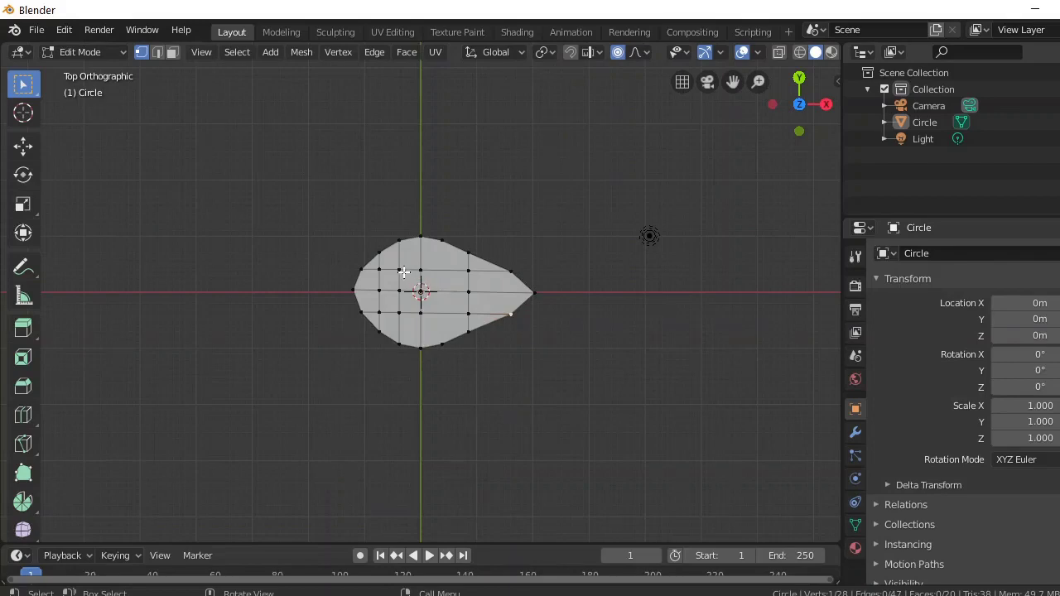
pyautogui.click(363, 270)
pyautogui.keyDown('alt'); pyautogui.click(381, 269); pyautogui.keyUp('alt')
# - Refine the loop selection until only the upper and lower horizontal loops remain selected
pyautogui.keyDown('alt'); pyautogui.keyDown('shift'); pyautogui.click(400, 314); pyautogui.keyUp('shift'); pyautogui.keyUp('alt')
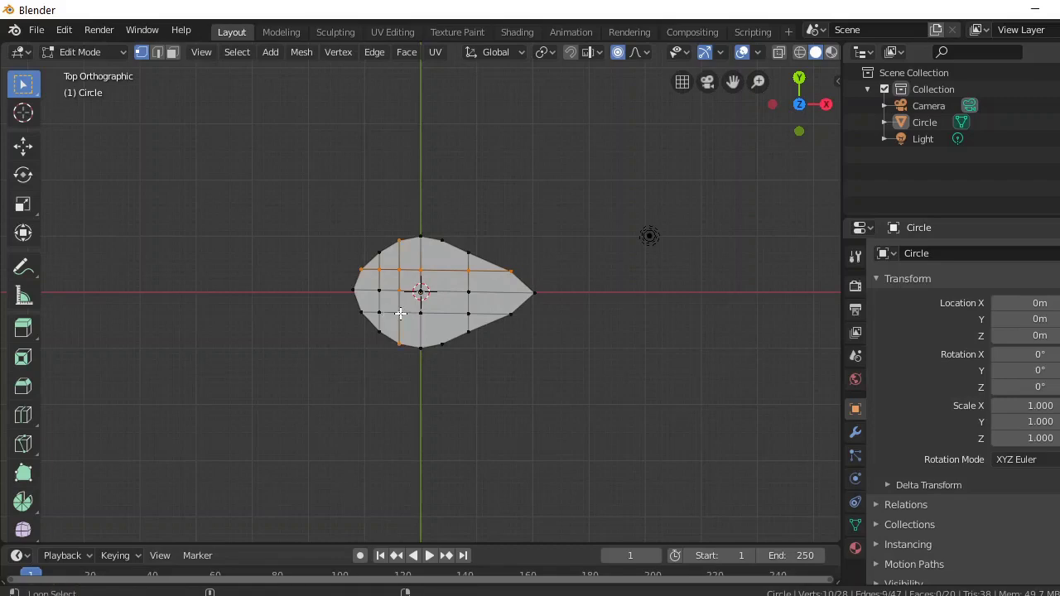
pyautogui.keyDown('alt'); pyautogui.keyDown('shift'); pyautogui.click(381, 312); pyautogui.keyUp('shift'); pyautogui.keyUp('alt')
pyautogui.keyDown('alt'); pyautogui.keyDown('shift'); pyautogui.click(442, 312); pyautogui.keyUp('shift'); pyautogui.keyUp('alt')
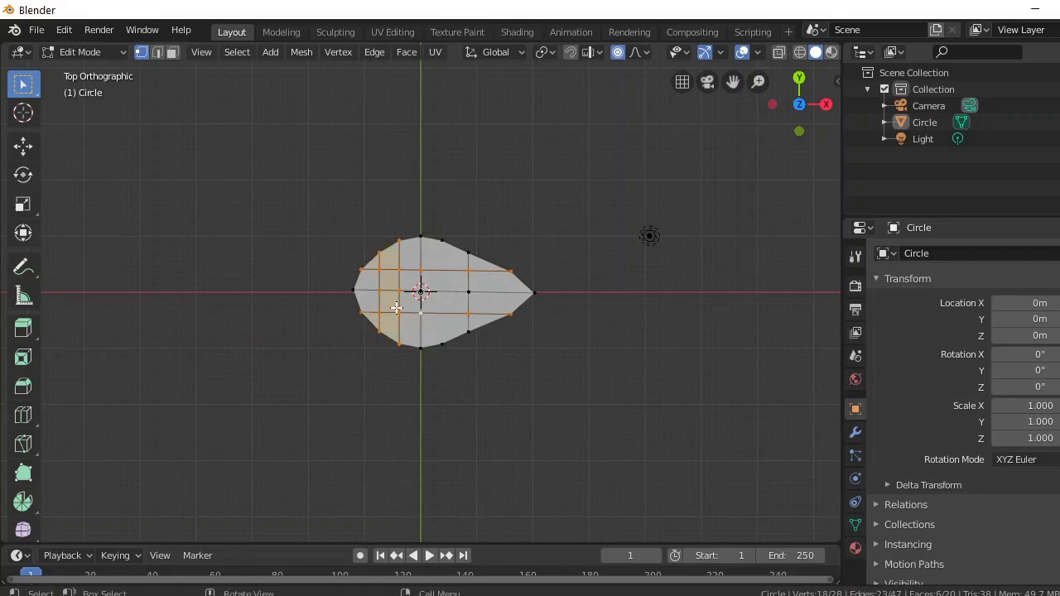
pyautogui.click(401, 303)
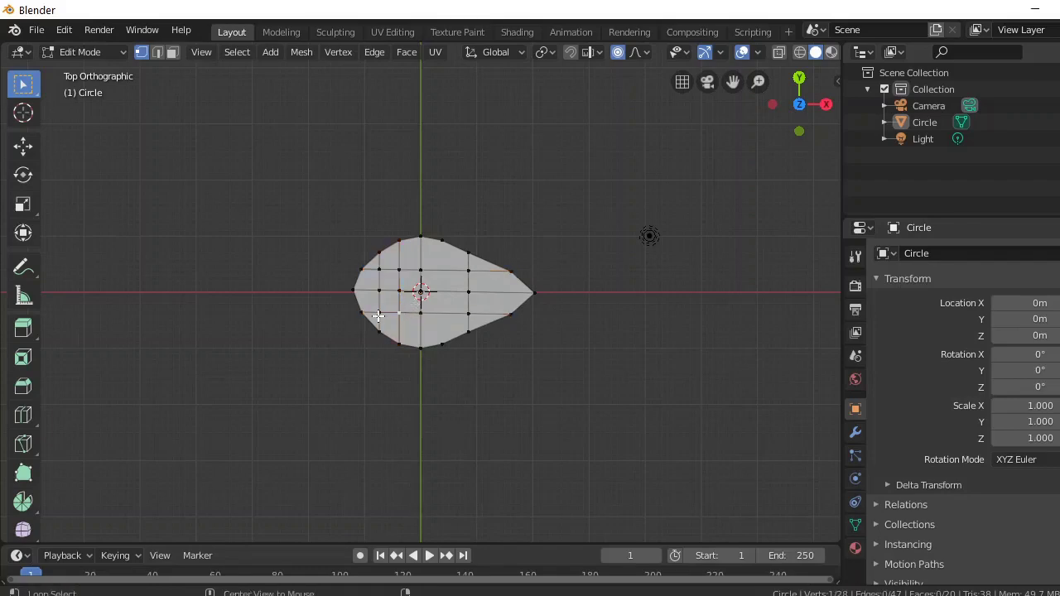
pyautogui.keyDown('alt'); pyautogui.click(404, 312); pyautogui.keyUp('alt')
pyautogui.keyDown('alt'); pyautogui.click(401, 264); pyautogui.keyUp('alt')
pyautogui.keyDown('alt'); pyautogui.click(422, 266); pyautogui.keyUp('alt')
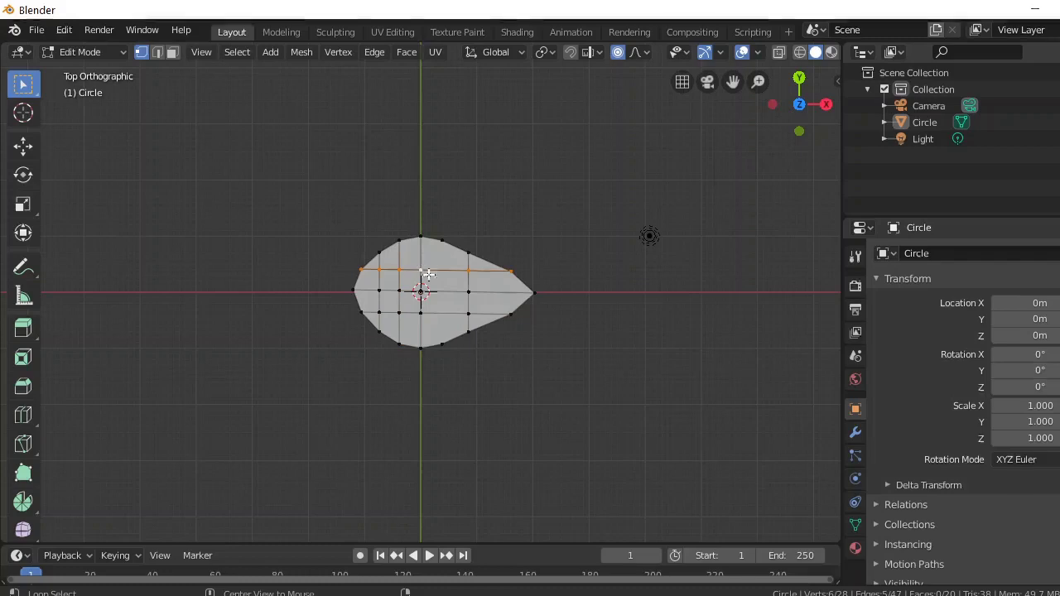
pyautogui.keyDown('alt'); pyautogui.keyDown('shift'); pyautogui.click(422, 304); pyautogui.keyUp('shift'); pyautogui.keyUp('alt')
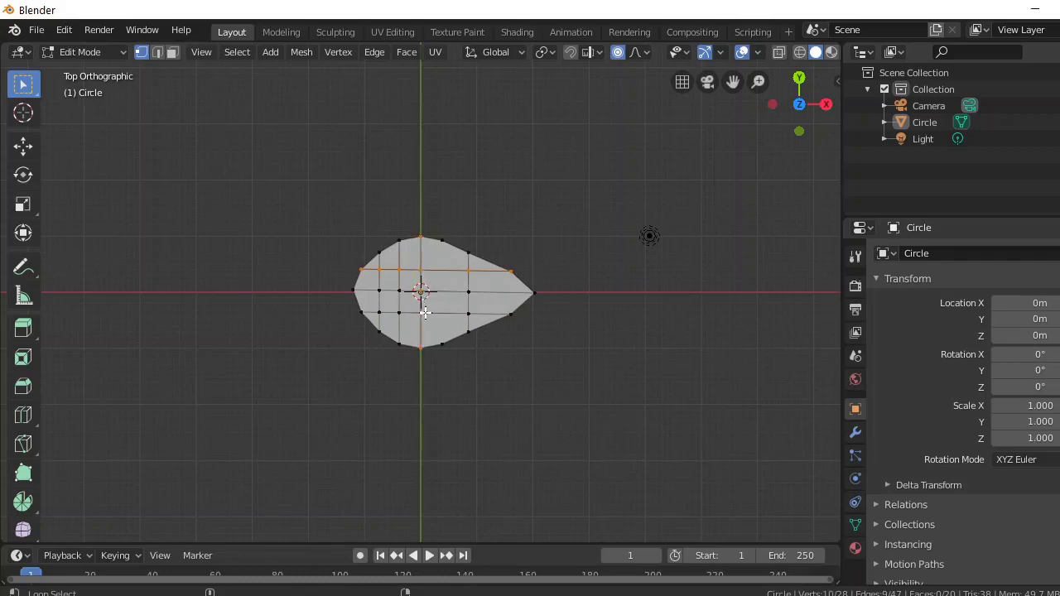
pyautogui.keyDown('alt'); pyautogui.keyDown('shift'); pyautogui.click(421, 312); pyautogui.keyUp('shift'); pyautogui.keyUp('alt')
pyautogui.keyDown('alt'); pyautogui.keyDown('shift'); pyautogui.click(421, 313); pyautogui.keyUp('shift'); pyautogui.keyUp('alt')
# - From right view, lower the two horizontal loops 0.221 m on Z with proportional falloff
pyautogui.press('KP_3')
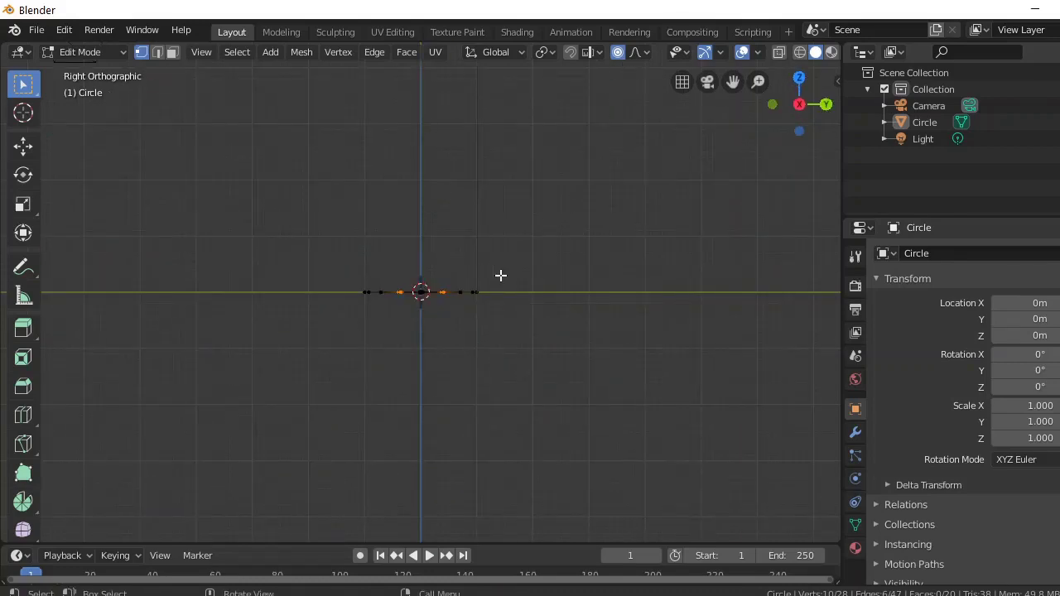
pyautogui.press('g')
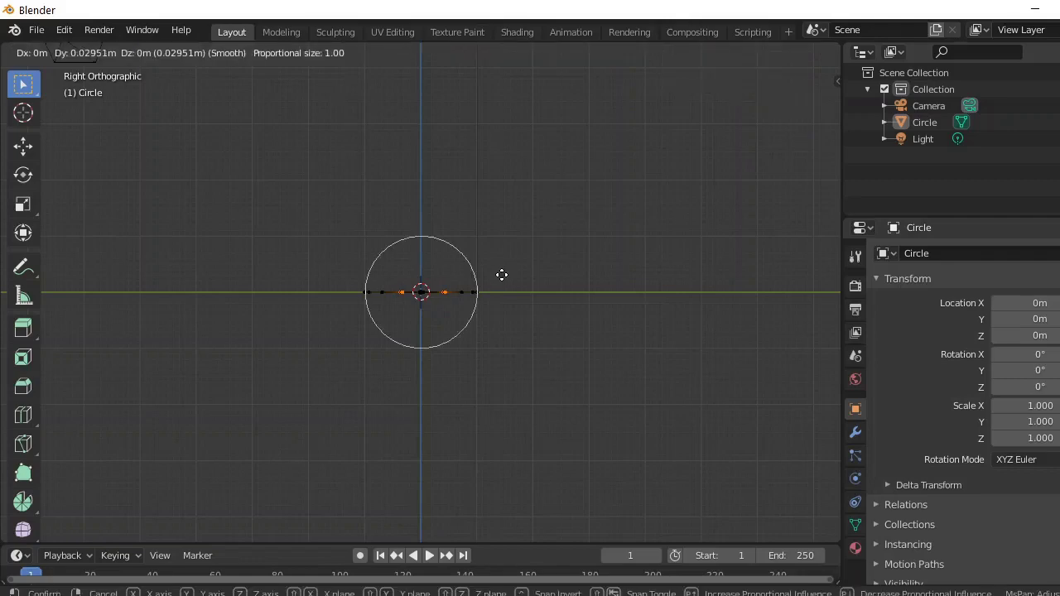
pyautogui.rightClick(502, 275)
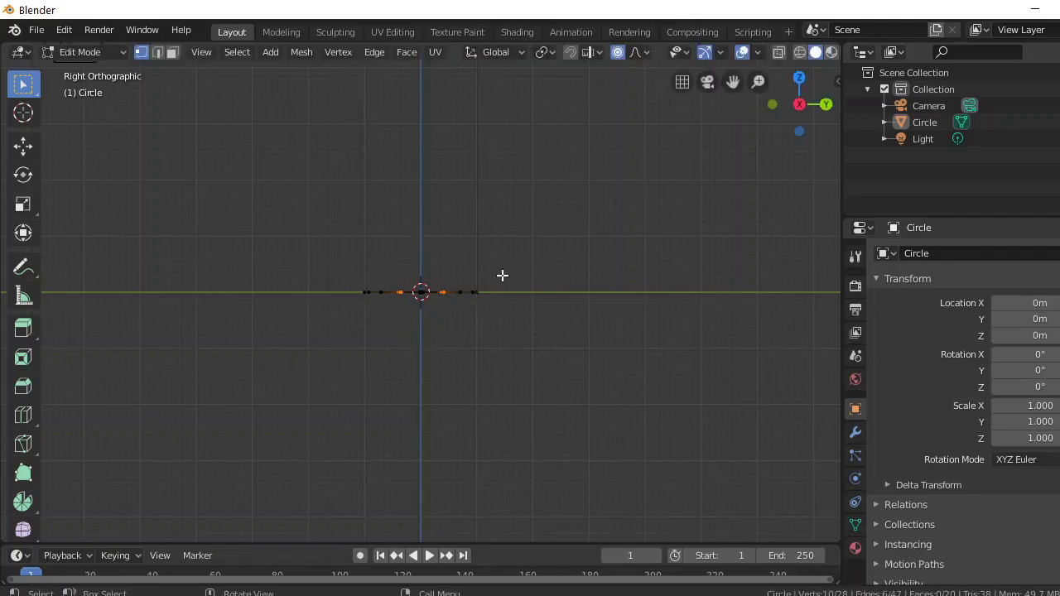
pyautogui.press('g')
pyautogui.press('z')
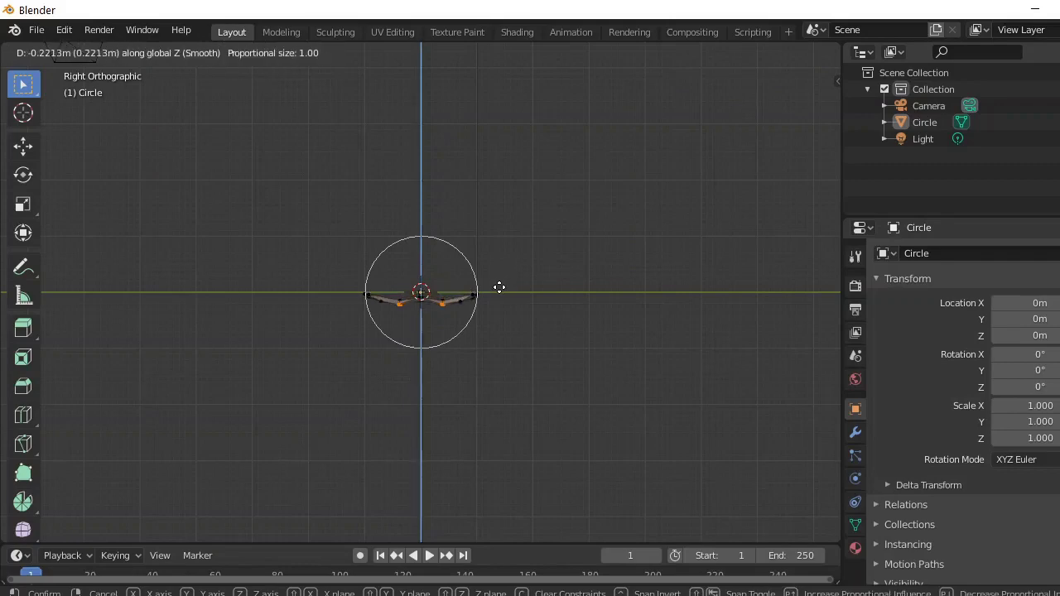
pyautogui.click(500, 288)
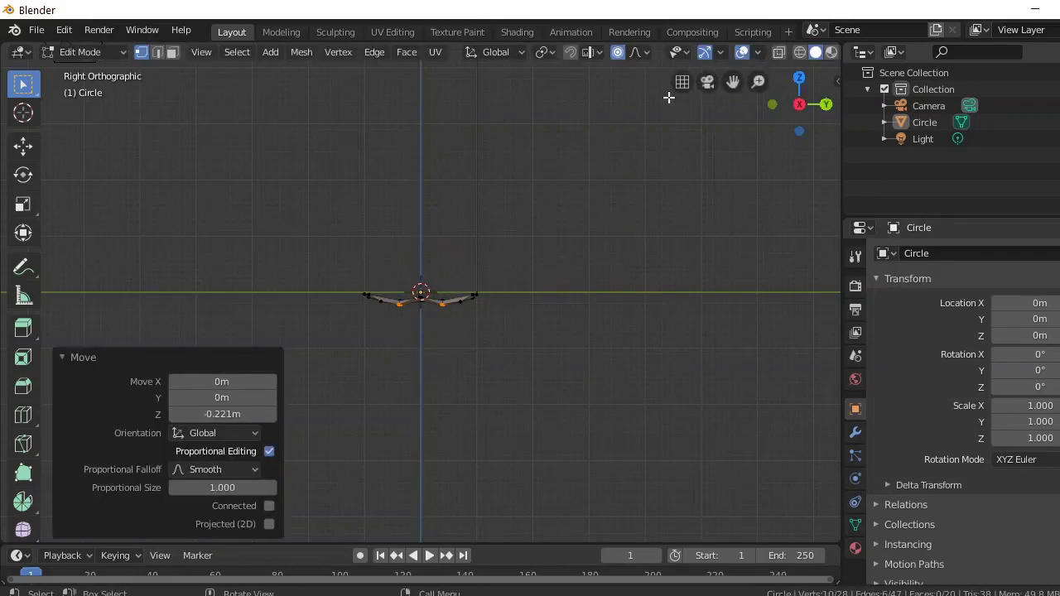
pyautogui.press('KP_1')
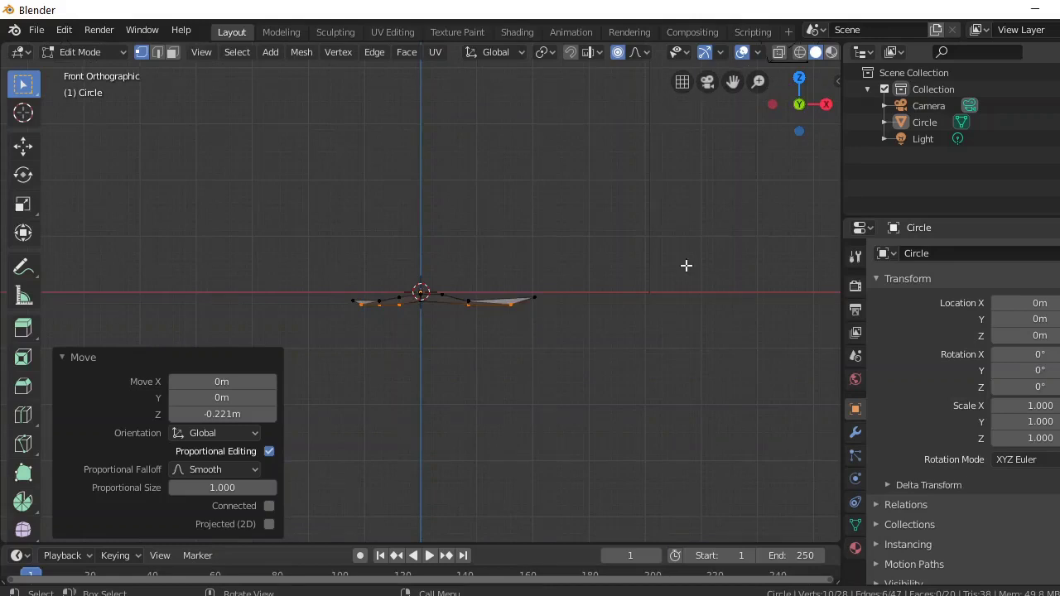
pyautogui.moveTo(812, 124); pyautogui.dragTo(775, 176)
# - Move the entire mesh 2.06 m along negative X
pyautogui.click(535, 299)
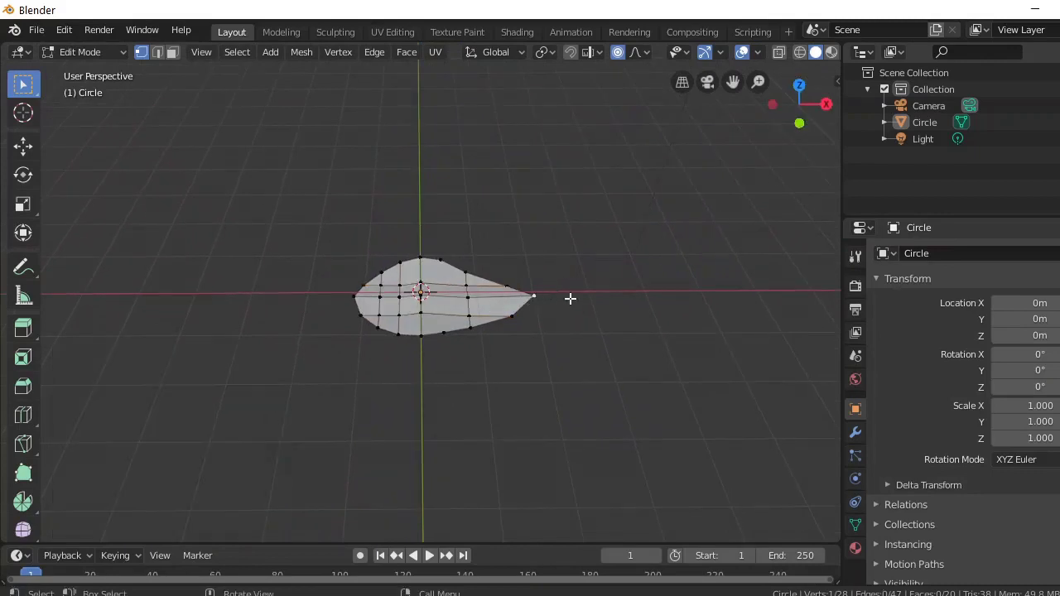
pyautogui.press('a')
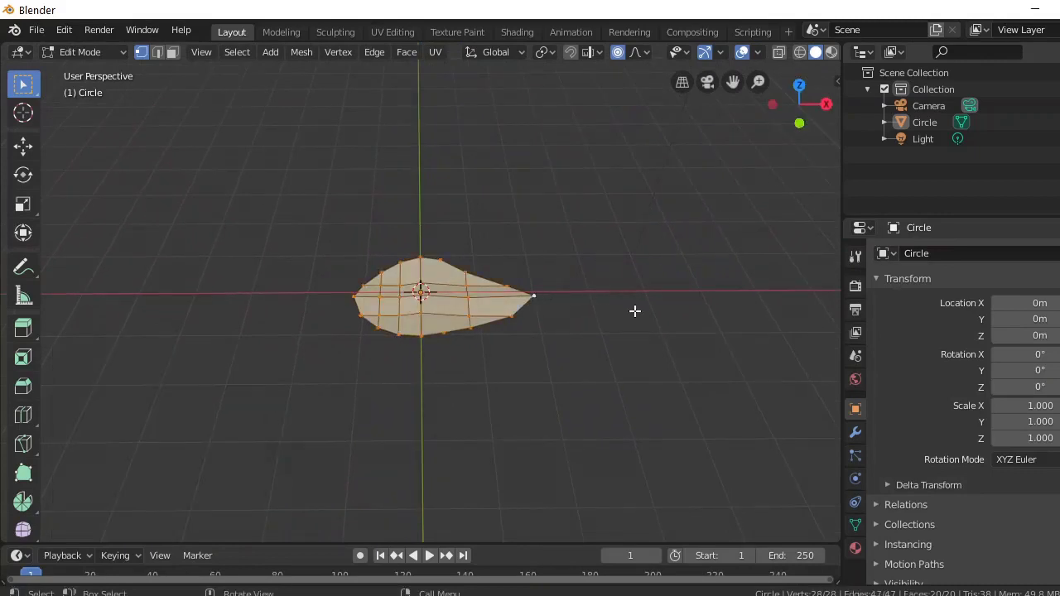
pyautogui.press('g')
pyautogui.press('x')
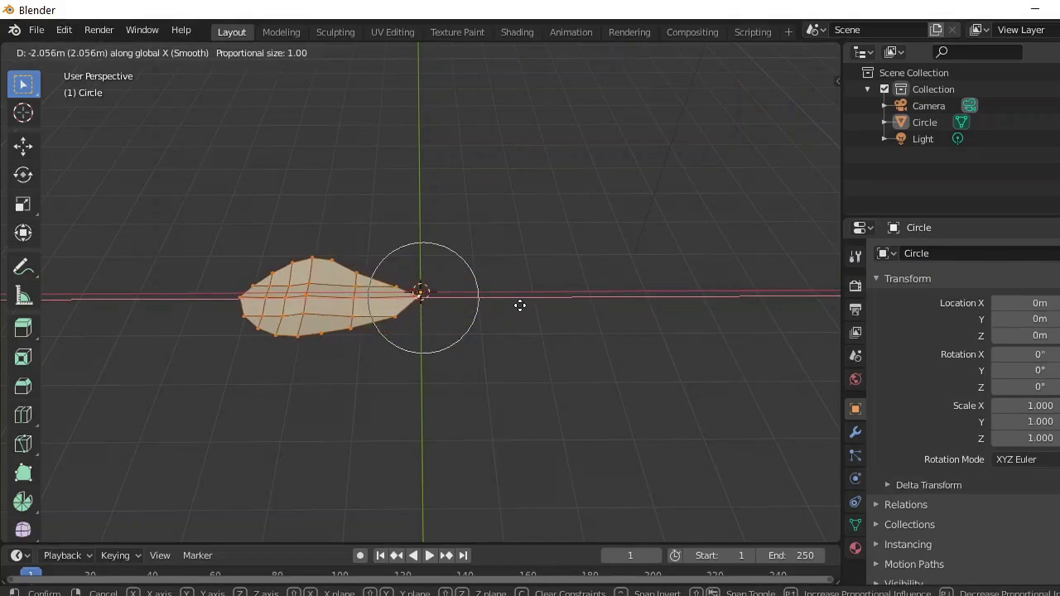
pyautogui.click(519, 306)
# - In front view, nudge the mesh 0.059 m up, then deselect all vertices
pyautogui.press('KP_1')
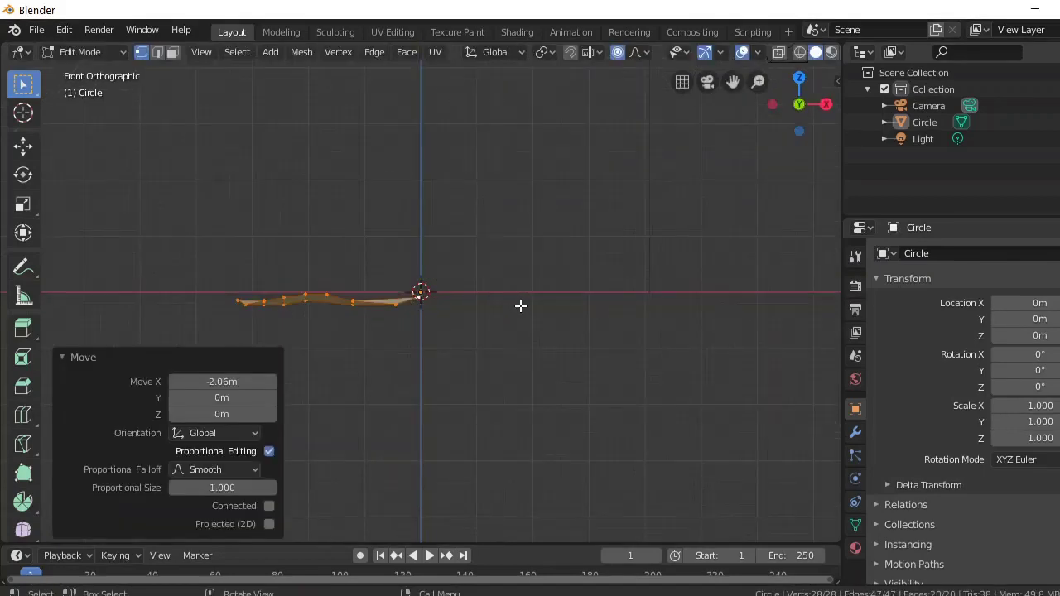
pyautogui.press('g')
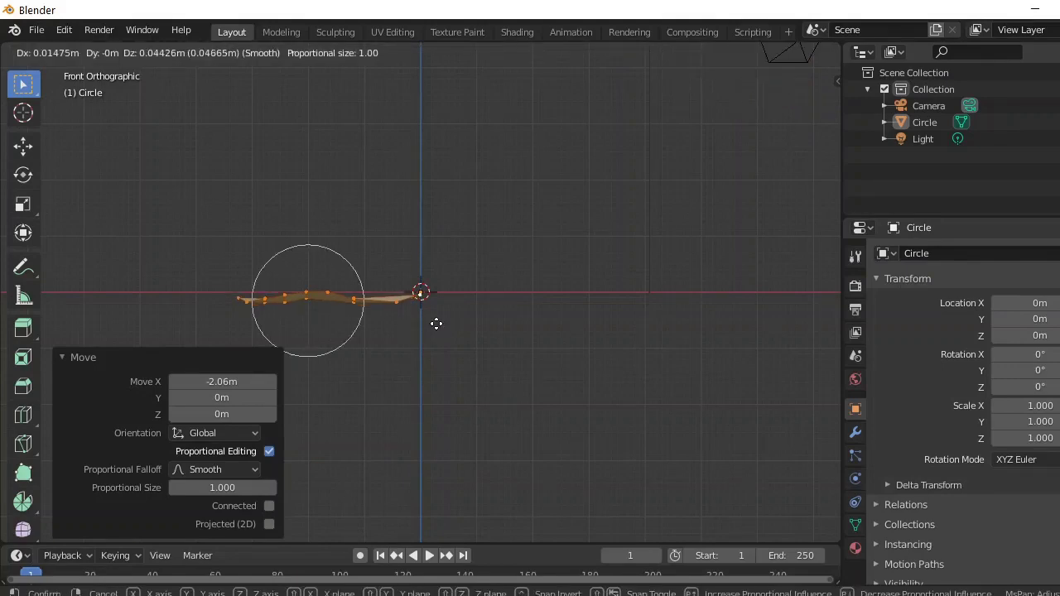
pyautogui.click(436, 324)
pyautogui.press('r')
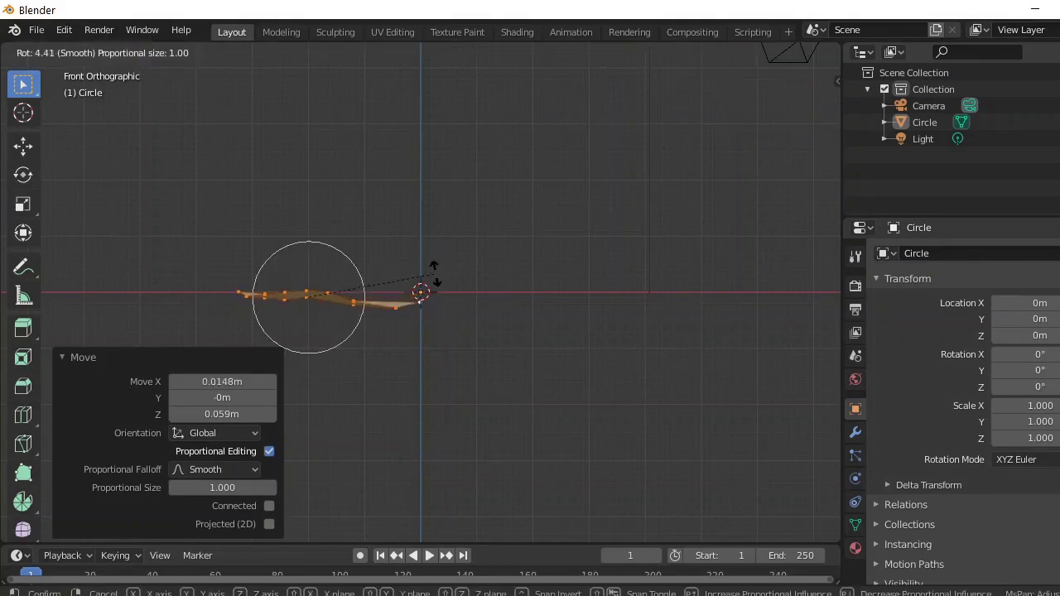
pyautogui.press('Escape')
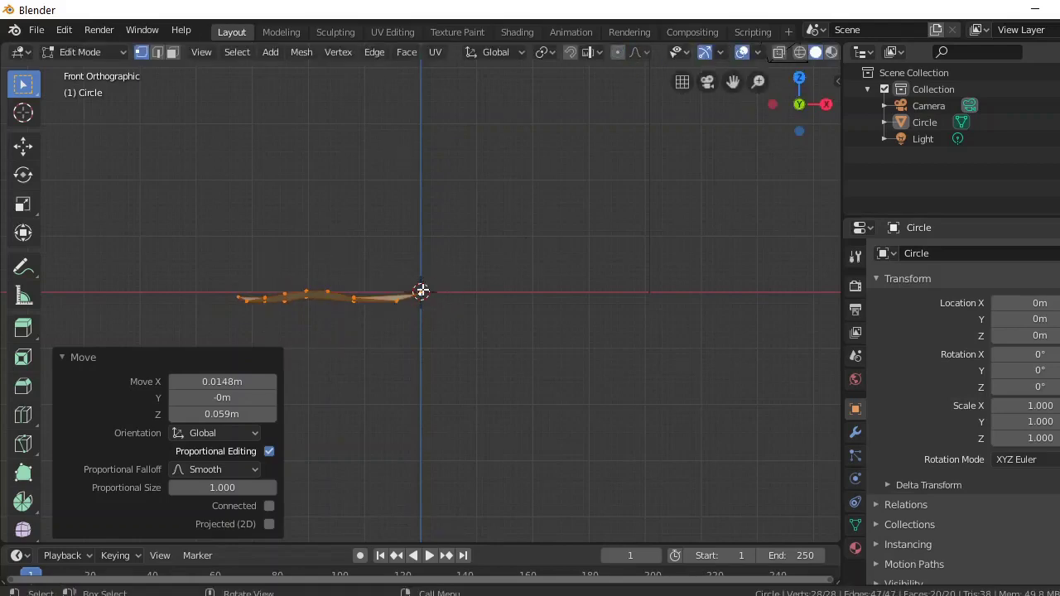
pyautogui.hotkey('alt', 'a')
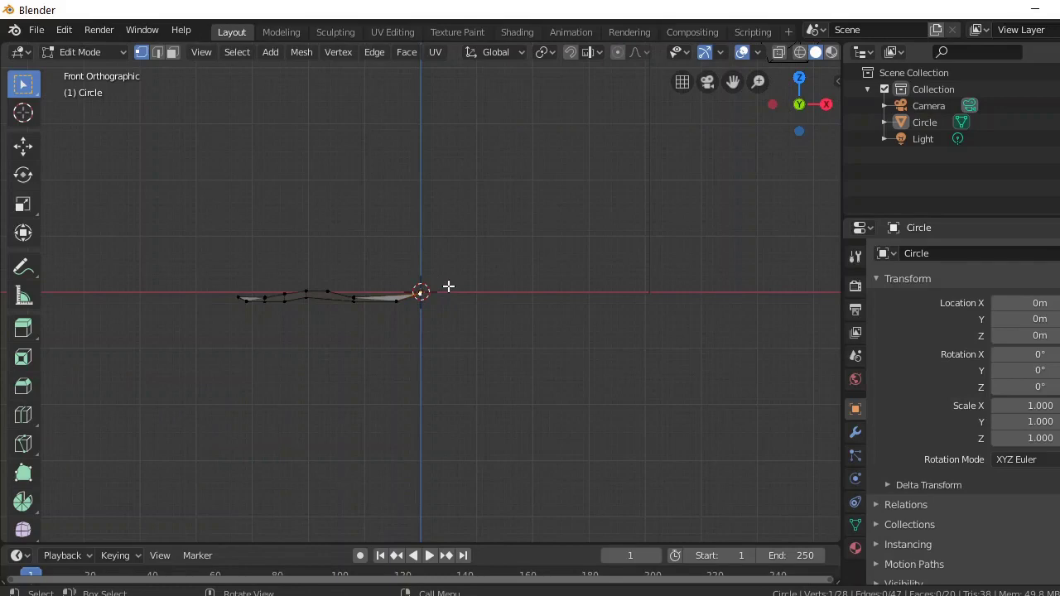
# - Reset the 3D cursor to world origin and tilt the whole mesh 24.5° about Y
pyautogui.hotkey('shift', 's')
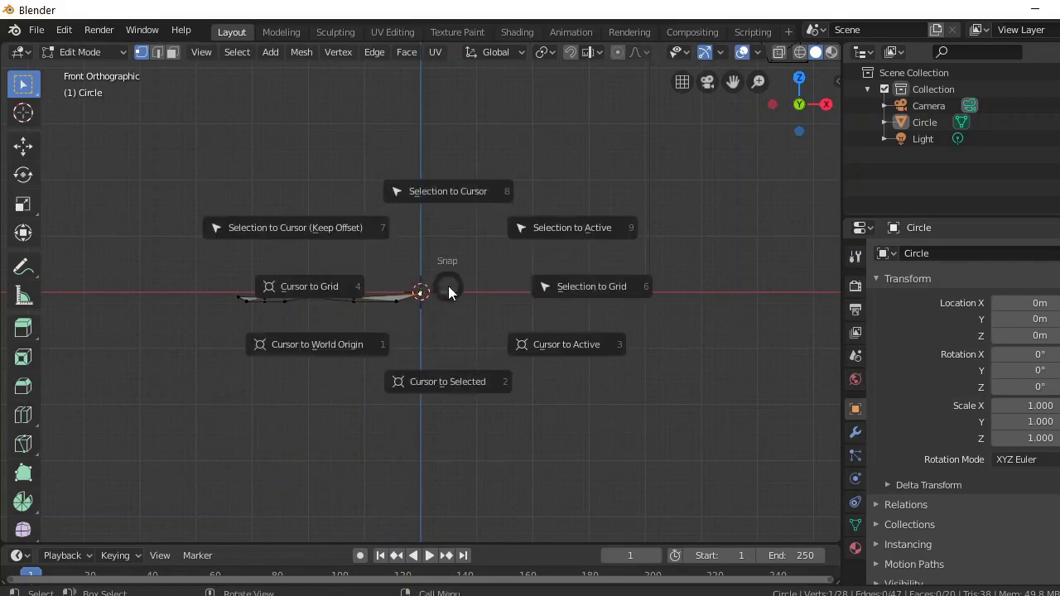
pyautogui.click(374, 340)
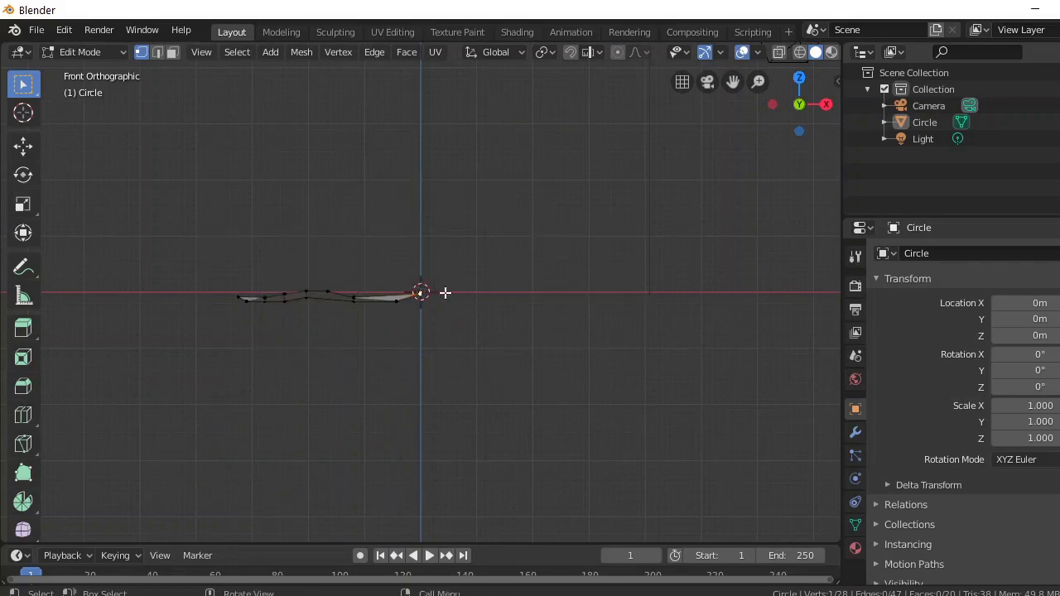
pyautogui.press('r')
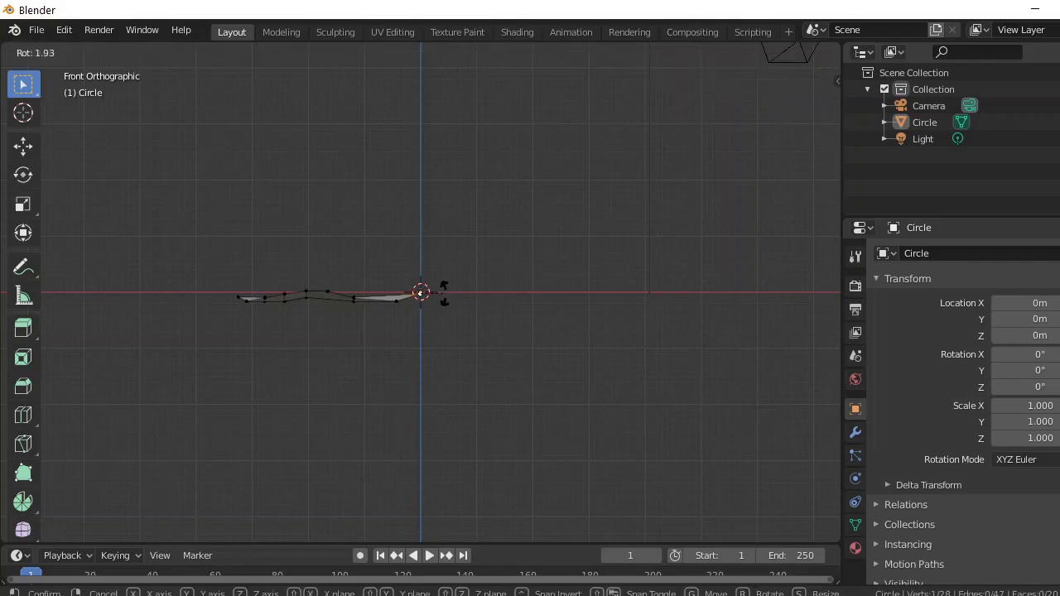
pyautogui.press('y')
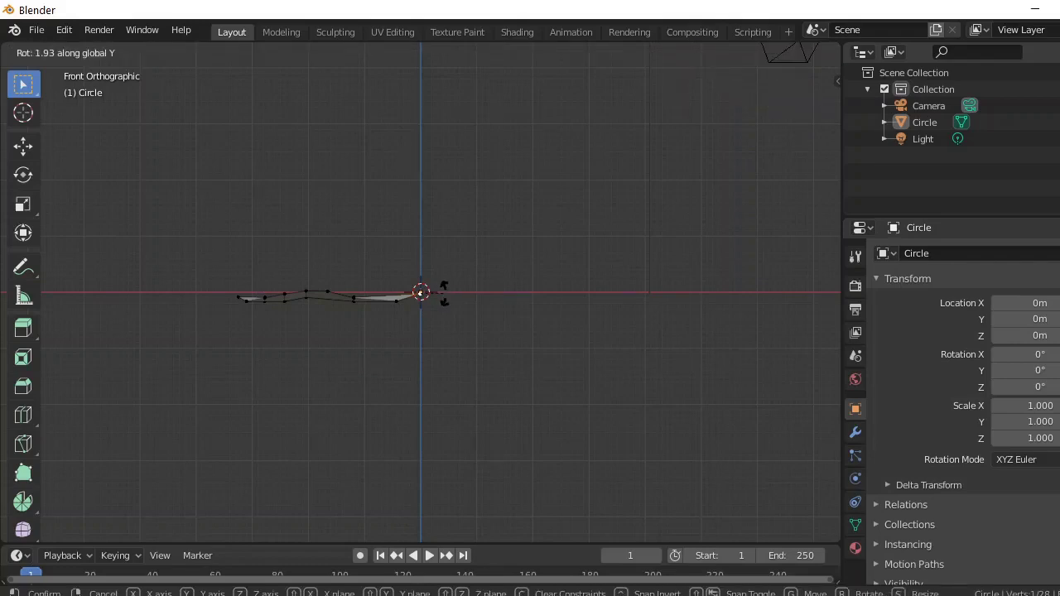
pyautogui.click(440, 308)
pyautogui.press('Tab')
pyautogui.press('a')
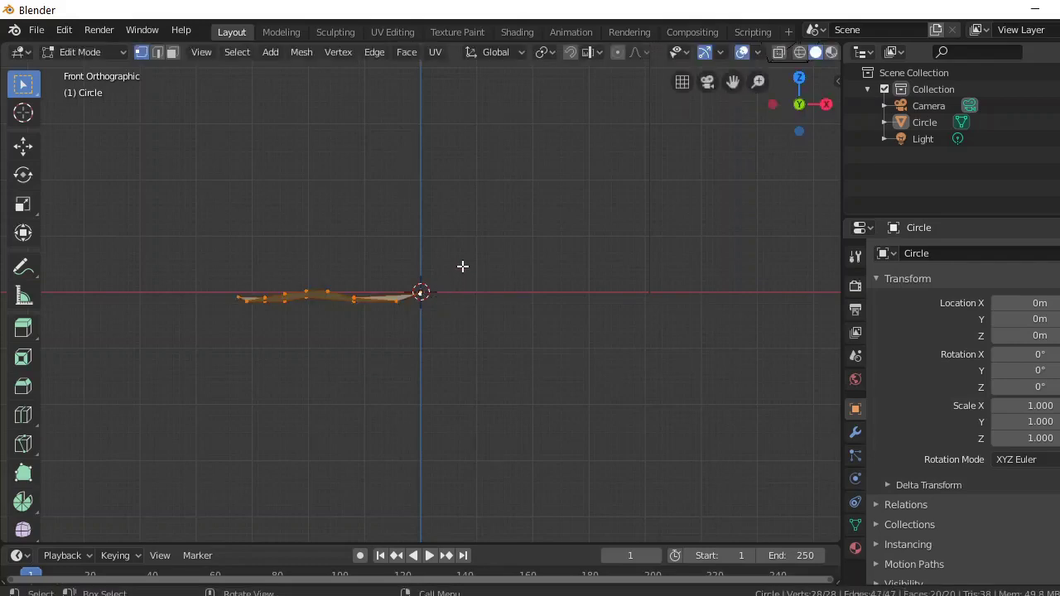
pyautogui.press('r')
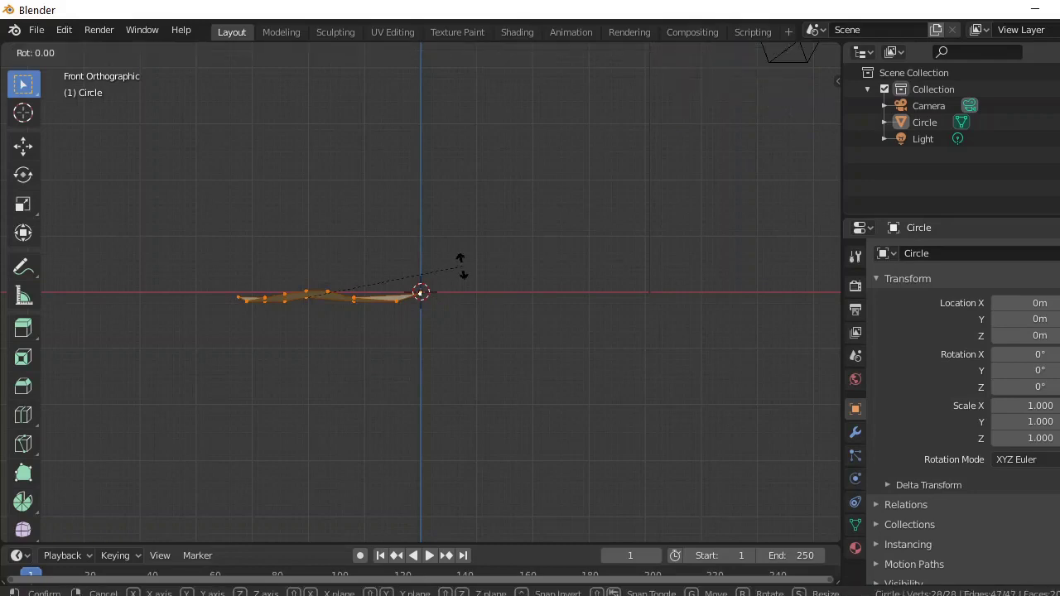
pyautogui.press('y')
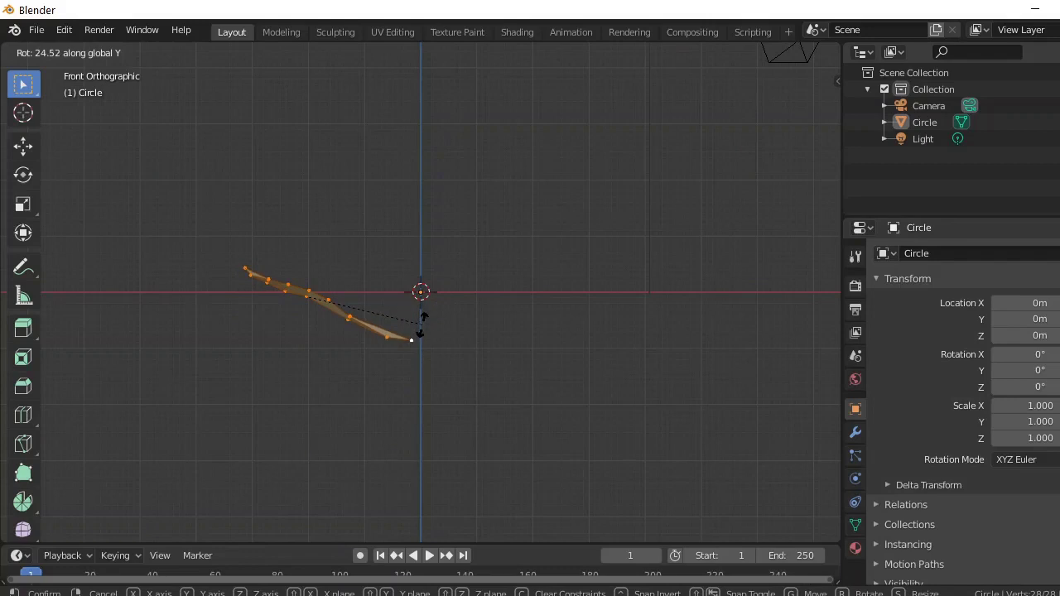
pyautogui.click(420, 327)
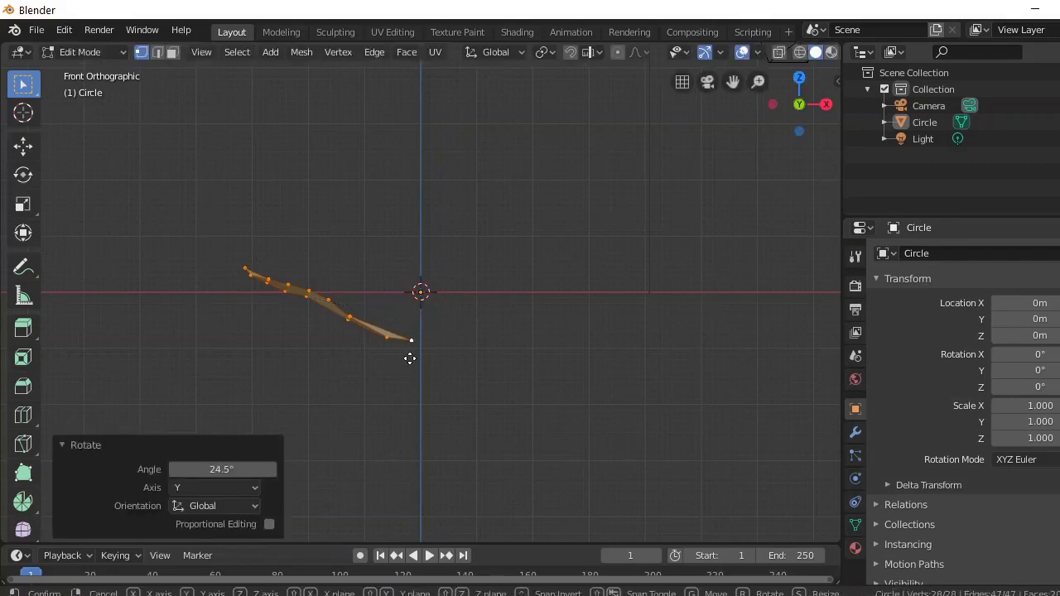
# - Raise the mesh 0.826 m along Z and shift it 0.148 m along X
pyautogui.press('g')
pyautogui.press('x')
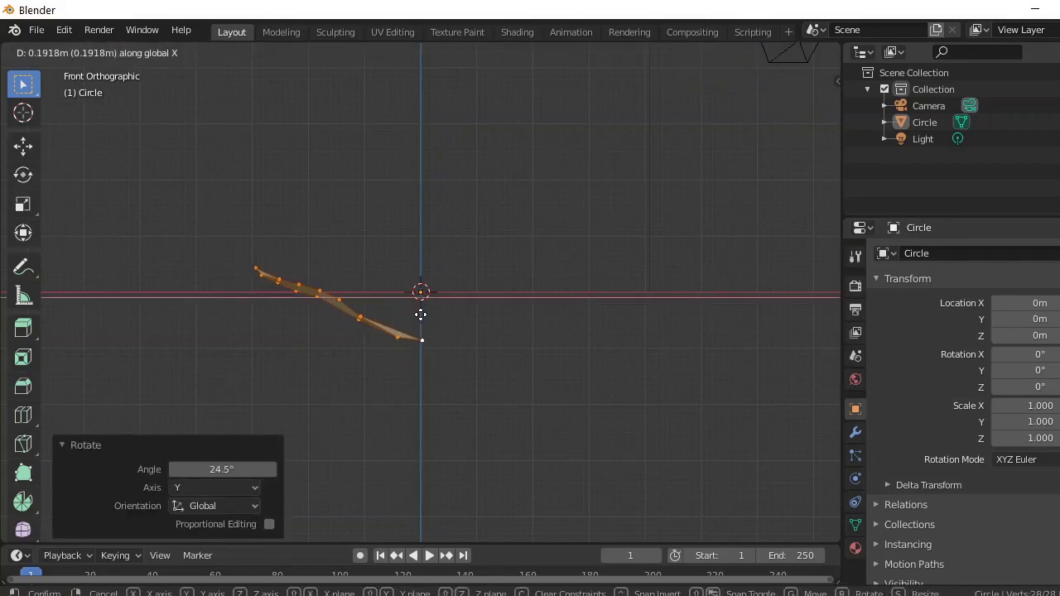
pyautogui.press('Escape')
pyautogui.press('g')
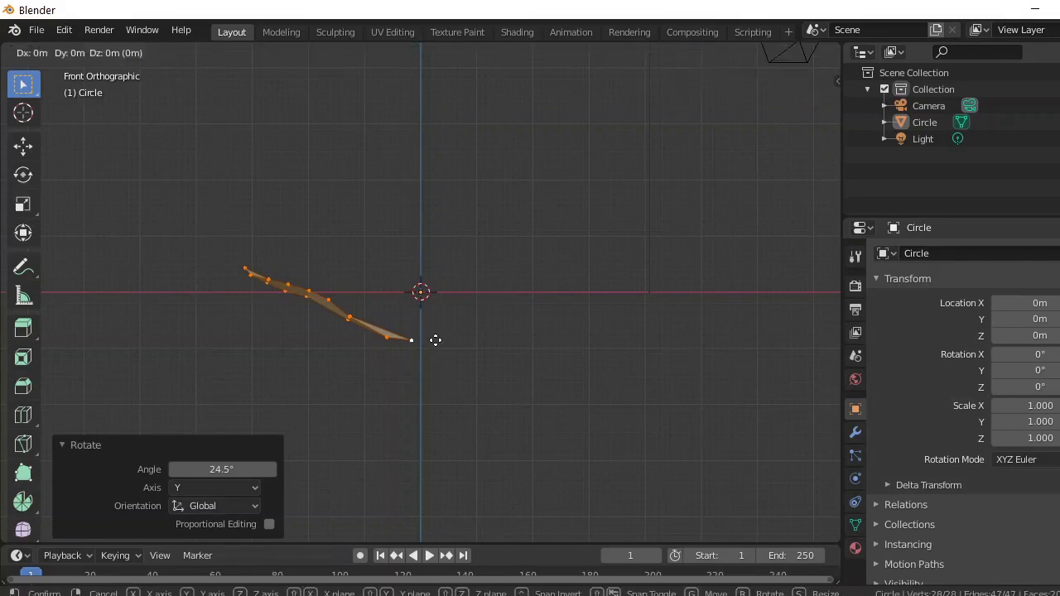
pyautogui.press('z')
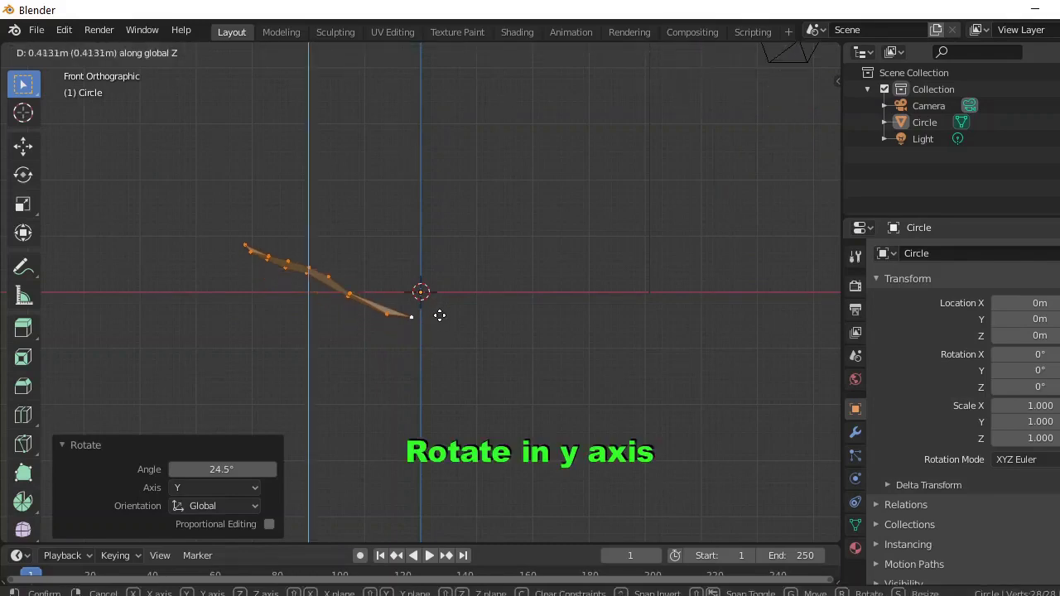
pyautogui.click(450, 294)
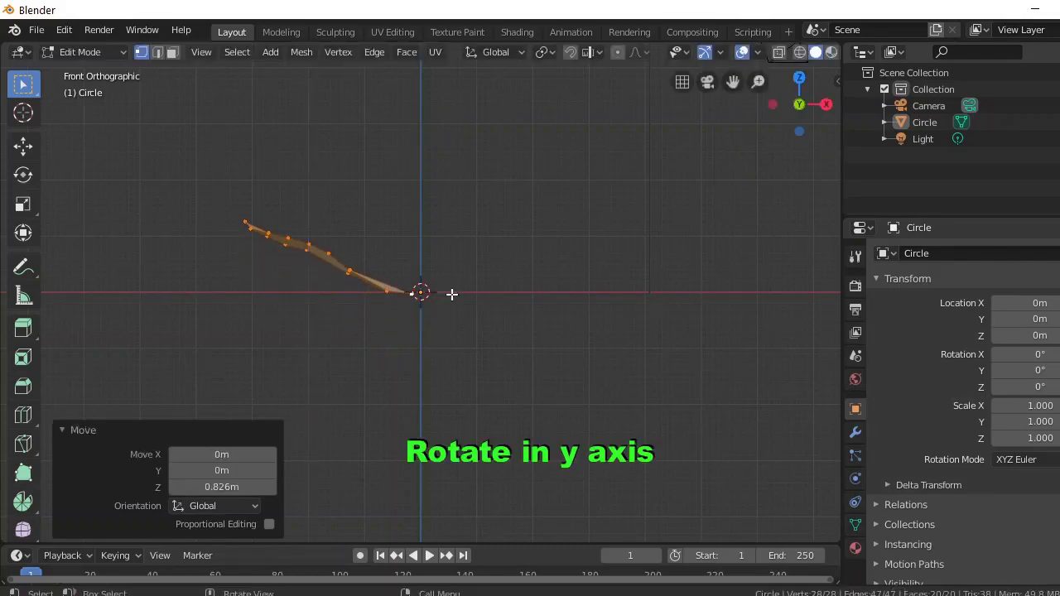
pyautogui.press('g')
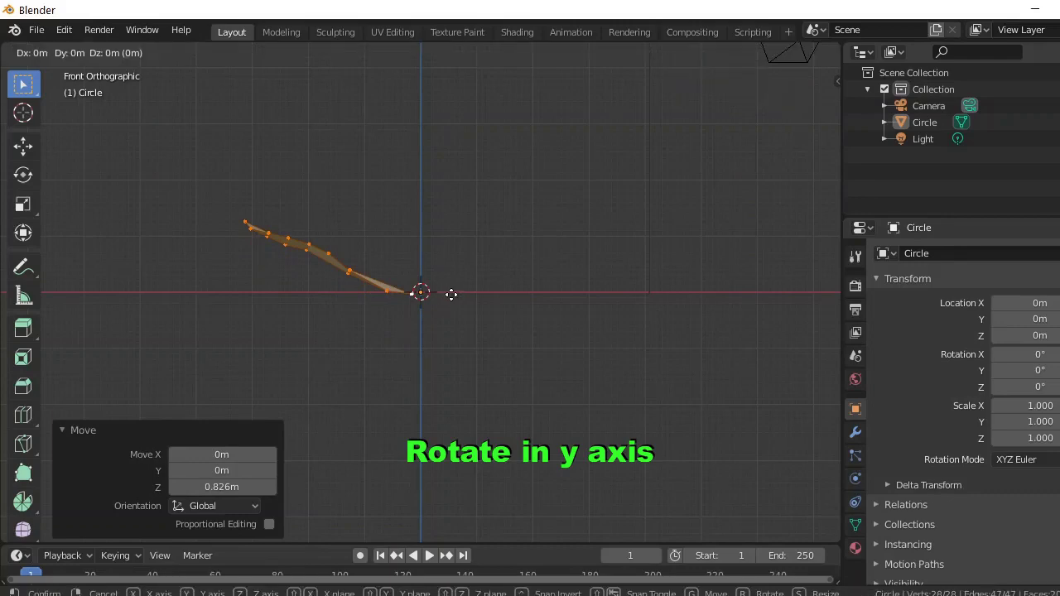
pyautogui.press('x')
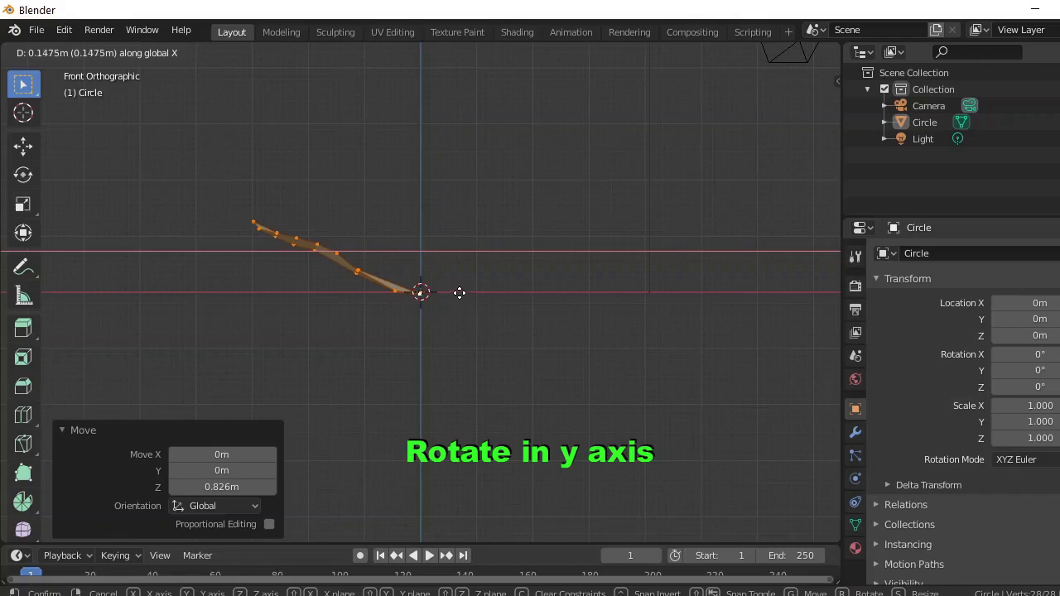
pyautogui.click(459, 294)
pyautogui.moveTo(820, 87); pyautogui.dragTo(495, 251)
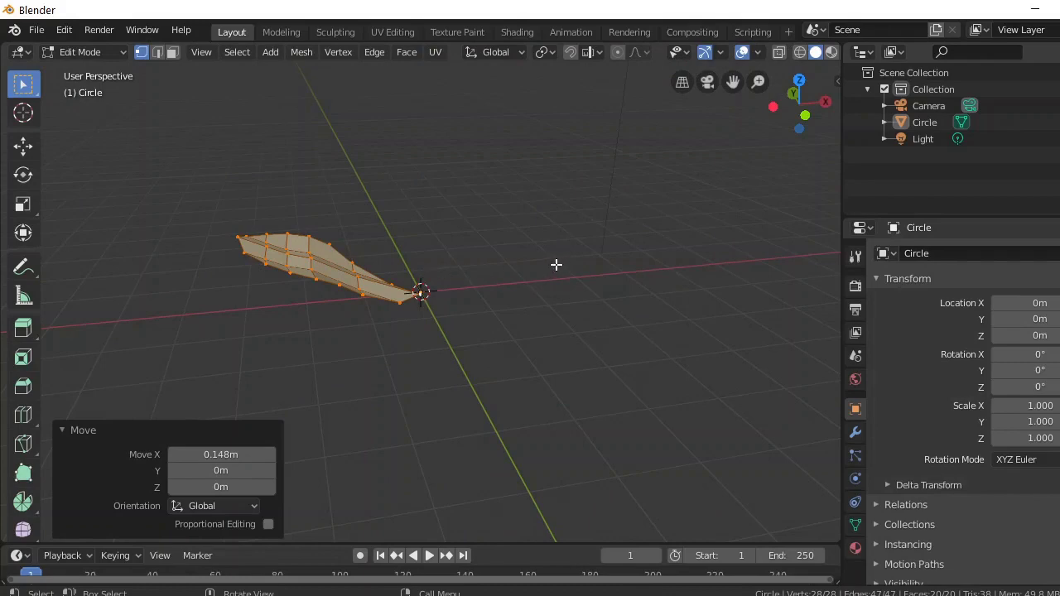
# - Return to Object Mode and apply Shade Smooth to the petal
pyautogui.rightClick(555, 265)
pyautogui.press('Tab')
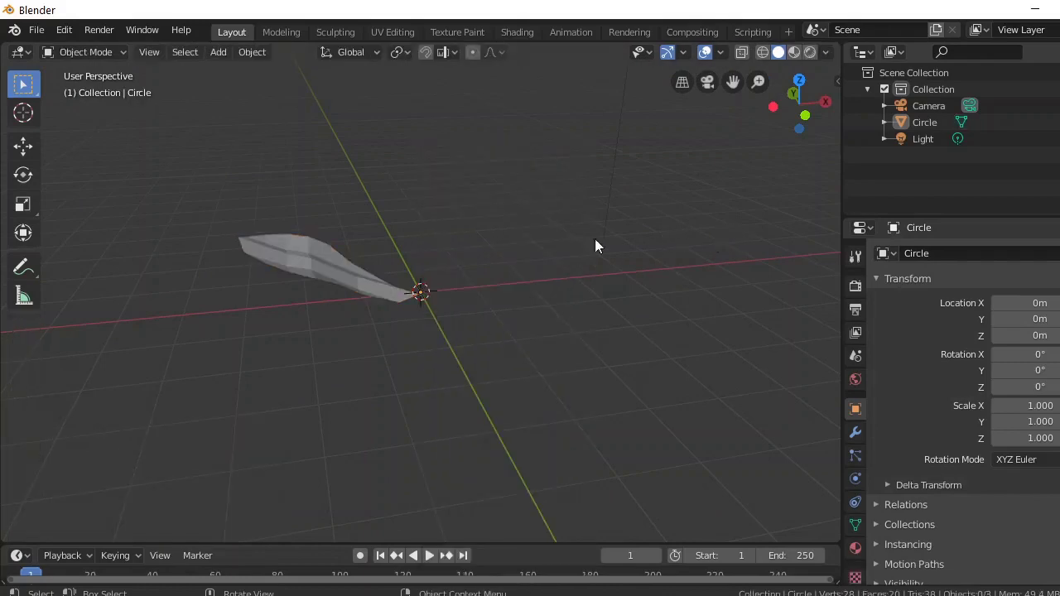
pyautogui.rightClick(319, 251)
pyautogui.click(319, 251)
pyautogui.moveTo(796, 106); pyautogui.dragTo(683, 164)
# - In Edit Mode, slightly reposition a couple of petal vertices
pyautogui.click(298, 296)
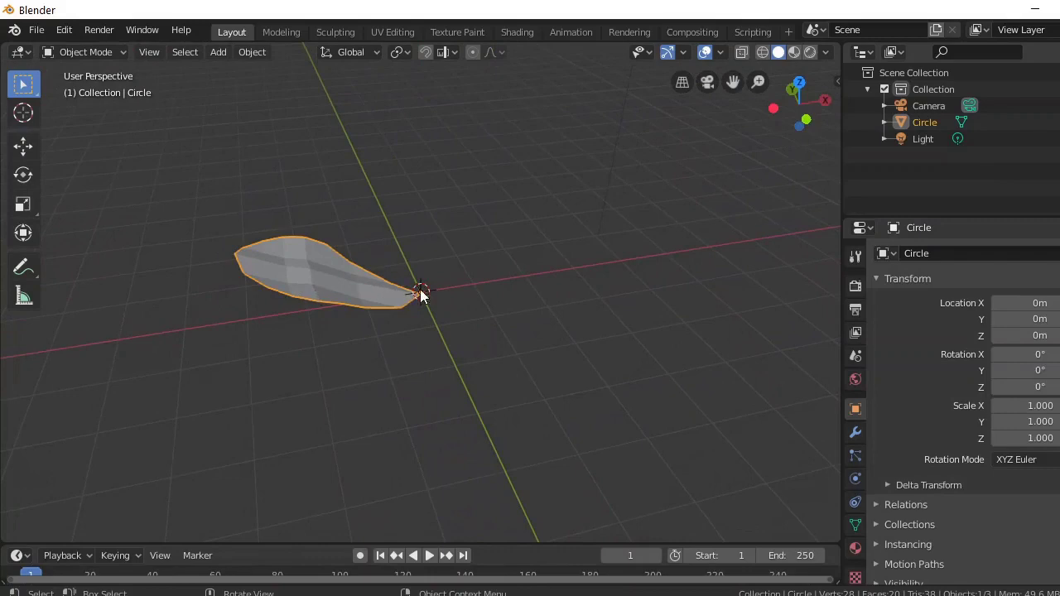
pyautogui.press('Tab')
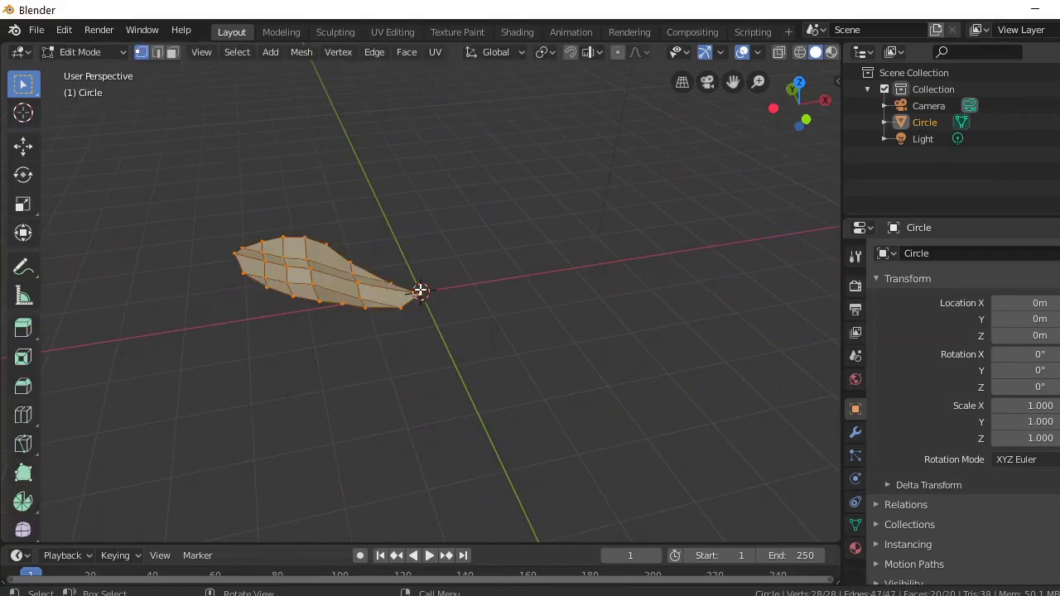
pyautogui.click(309, 270)
pyautogui.press('g')
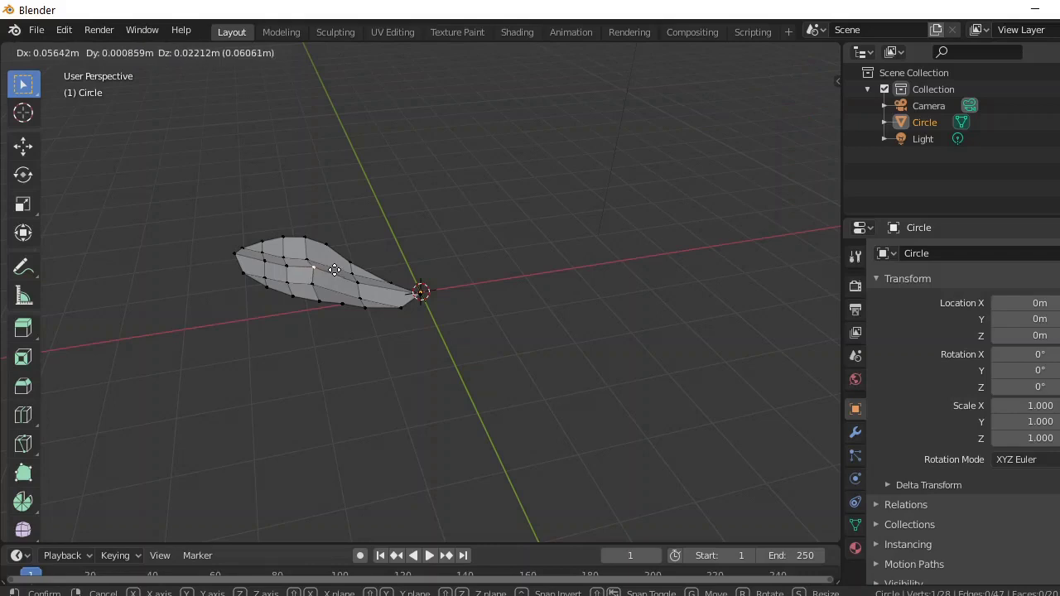
pyautogui.click(351, 279)
pyautogui.click(355, 280)
pyautogui.press('g')
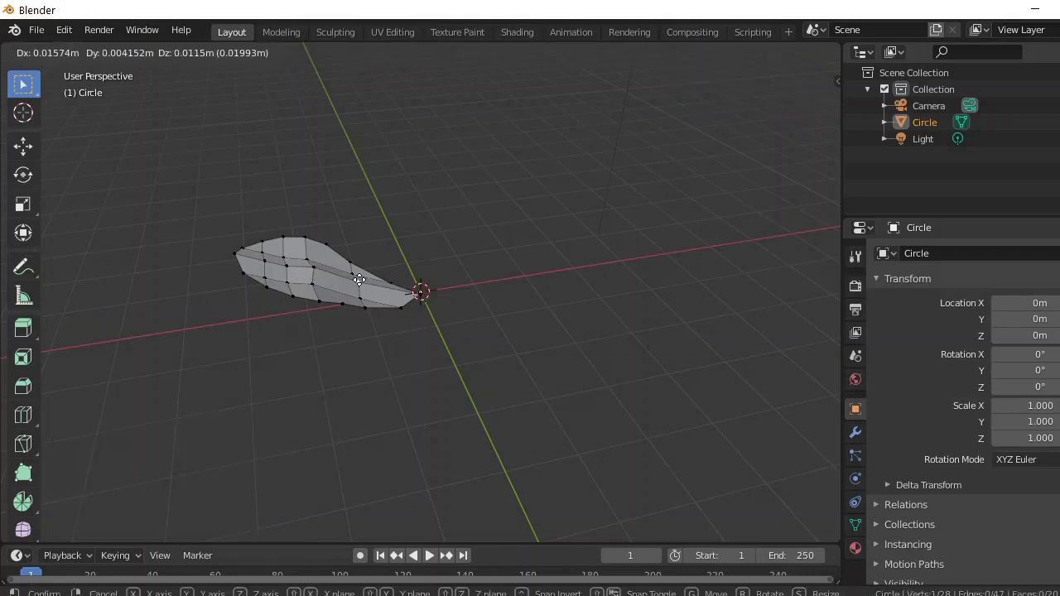
pyautogui.click(359, 280)
pyautogui.press('g')
pyautogui.click(372, 265)
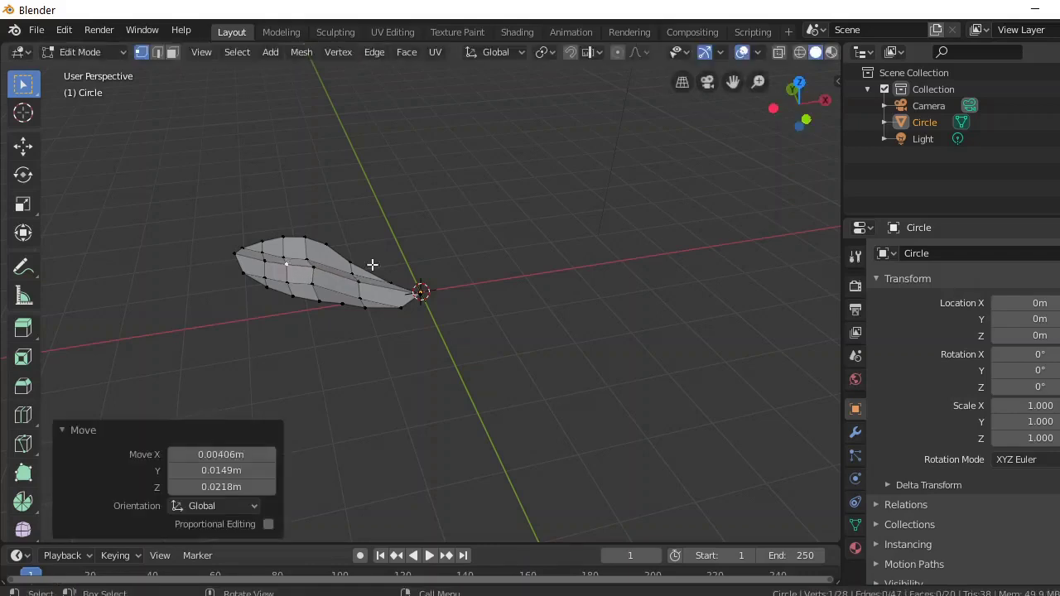
# - Leave Edit Mode and view the petal from directly above
pyautogui.press('Tab')
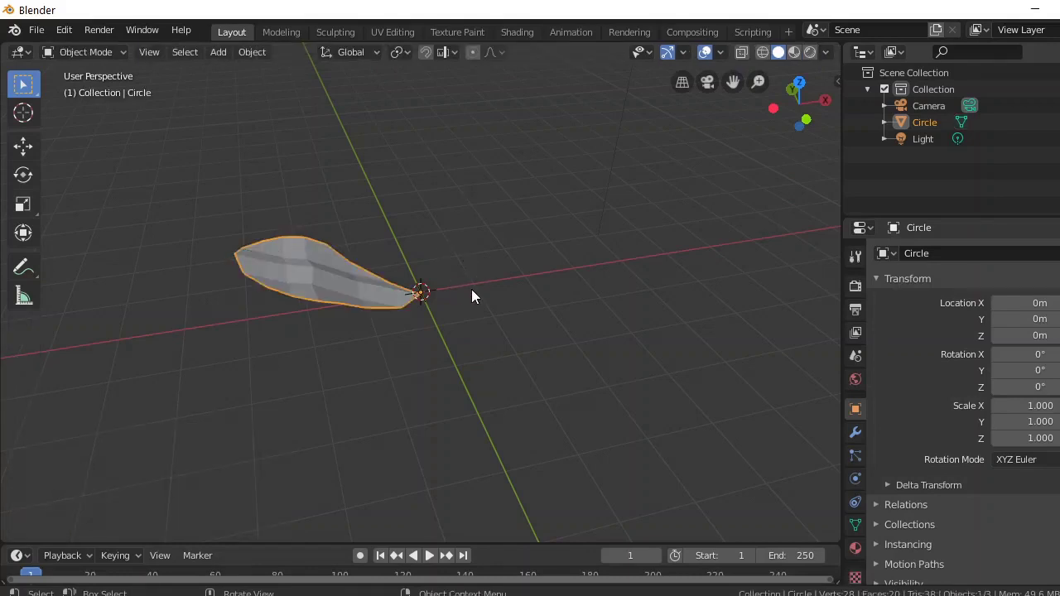
pyautogui.moveTo(795, 103); pyautogui.dragTo(766, 106)
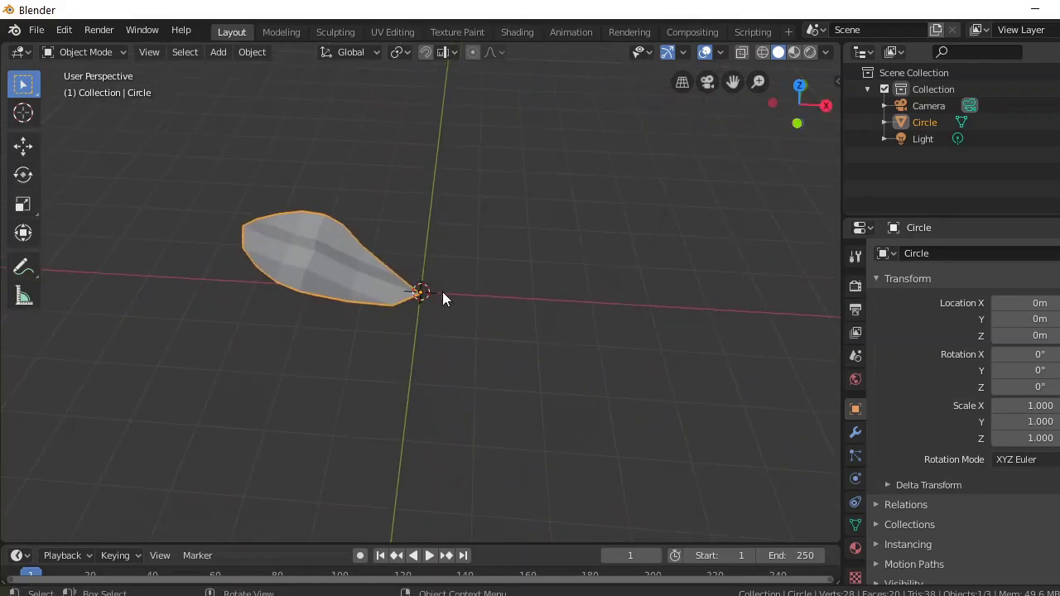
pyautogui.press('KP_7')
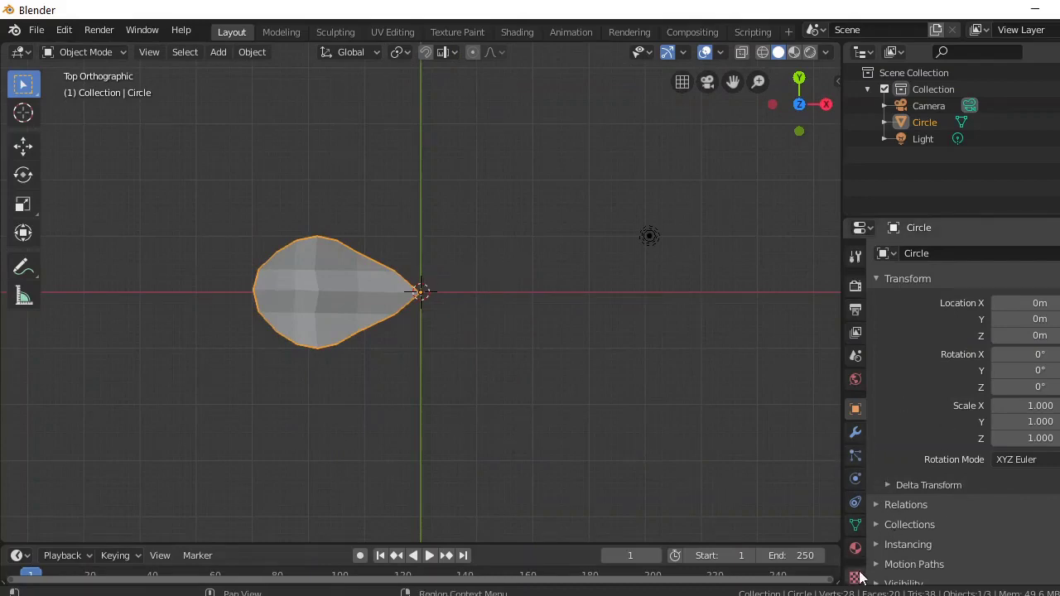
# - Give the Circle petal a new material, Material.001, with a yellow base color
pyautogui.click(856, 547)
pyautogui.click(1019, 324)
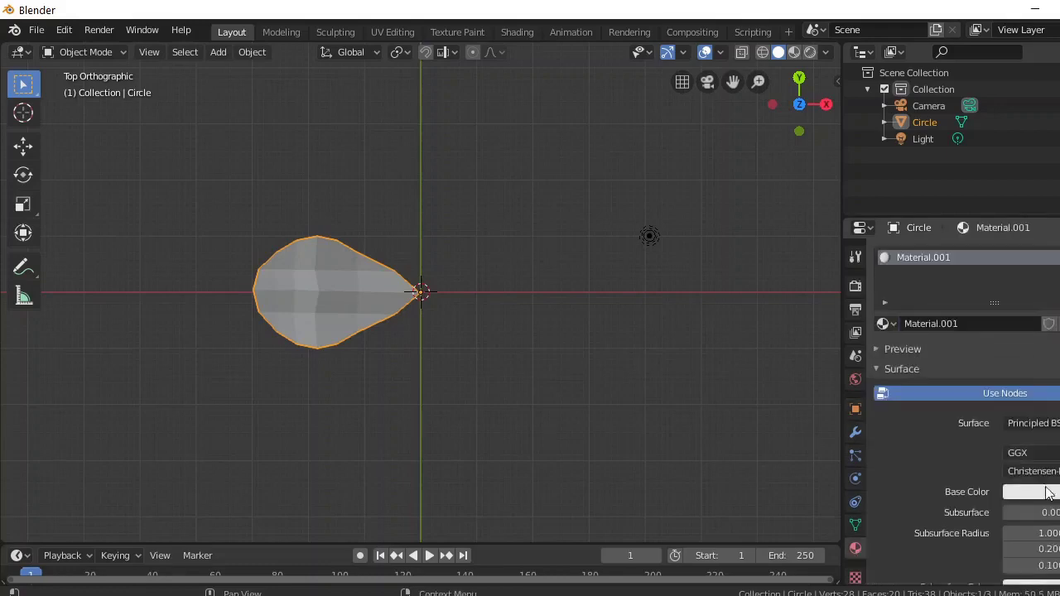
pyautogui.click(1034, 492)
pyautogui.click(987, 322)
pyautogui.moveTo(987, 330); pyautogui.dragTo(988, 344)
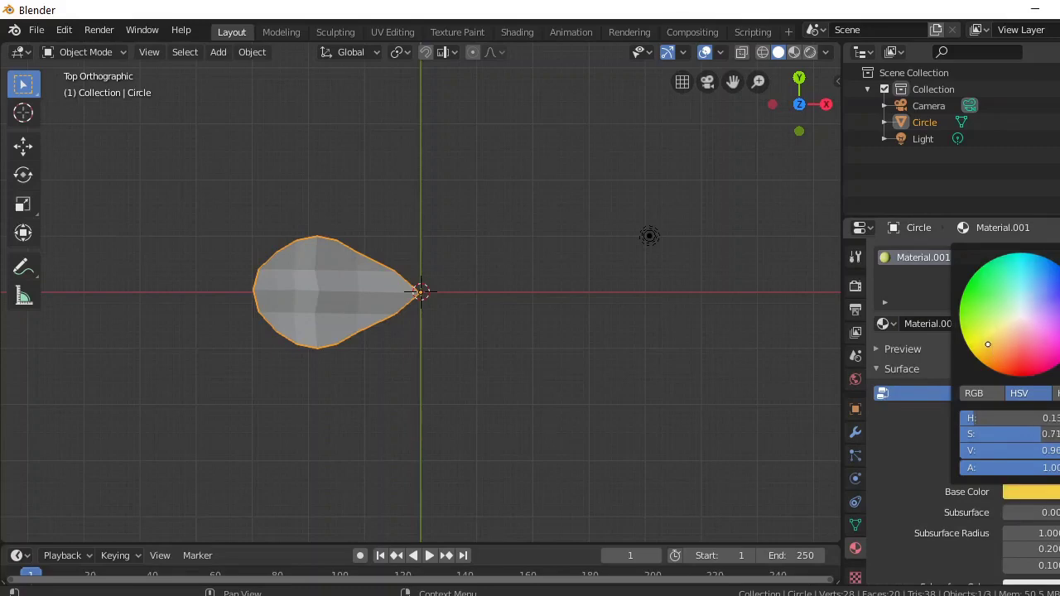
# - Show the yellow petal in Material Preview shading after briefly checking Rendered view
pyautogui.click(795, 52)
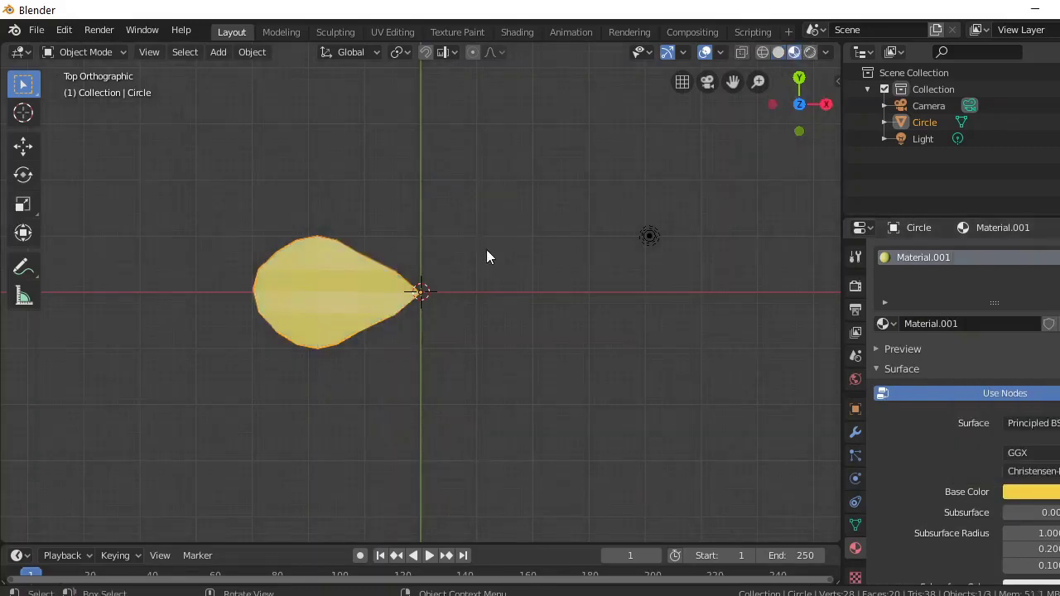
pyautogui.click(811, 53)
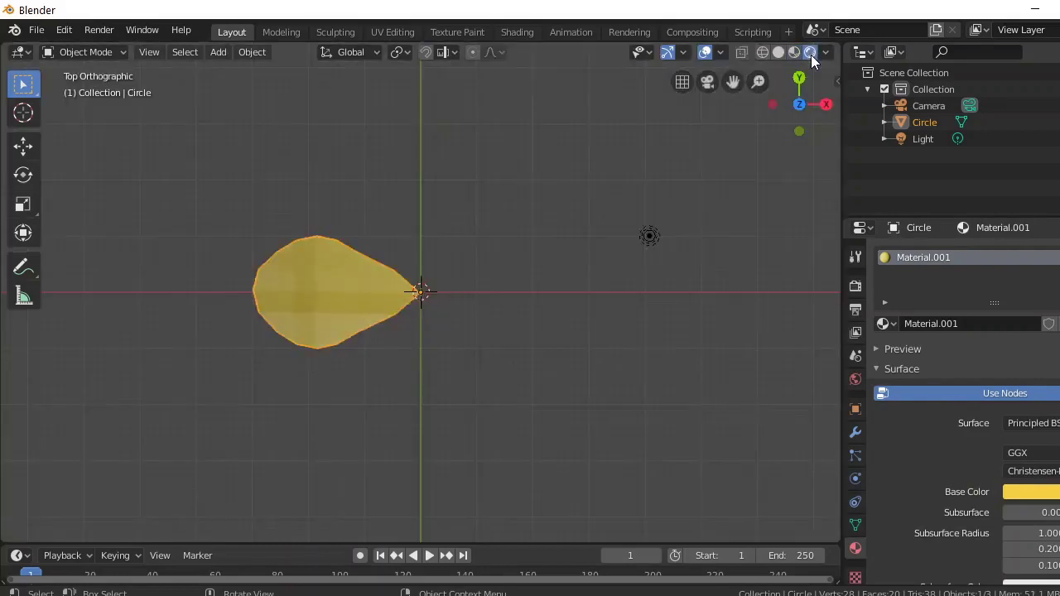
pyautogui.click(793, 52)
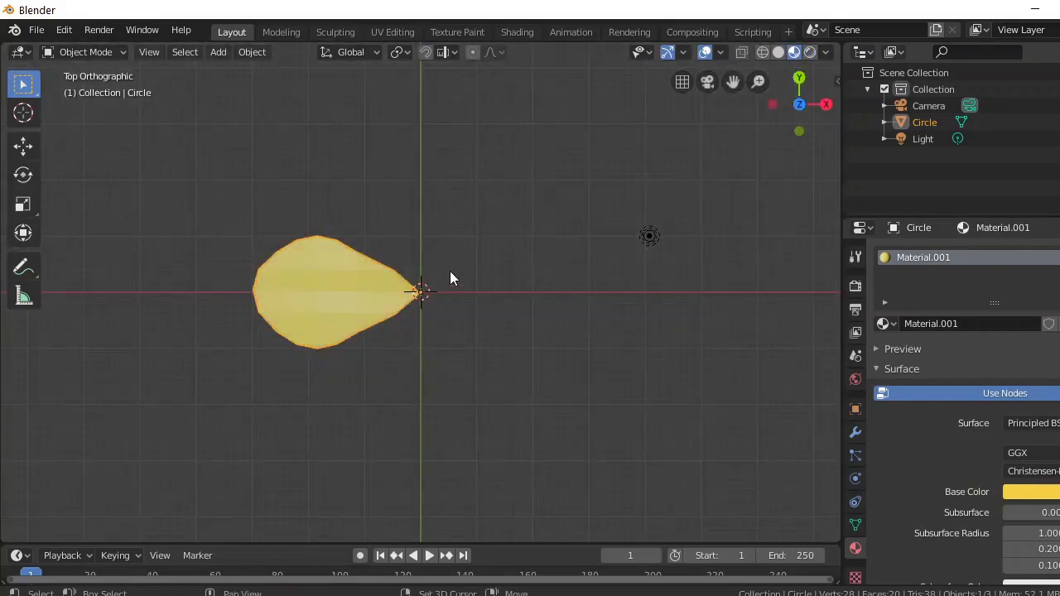
# - Duplicate the petal and rotate the copy about 183° around Z
pyautogui.hotkey('shift', 'd')
pyautogui.press('r')
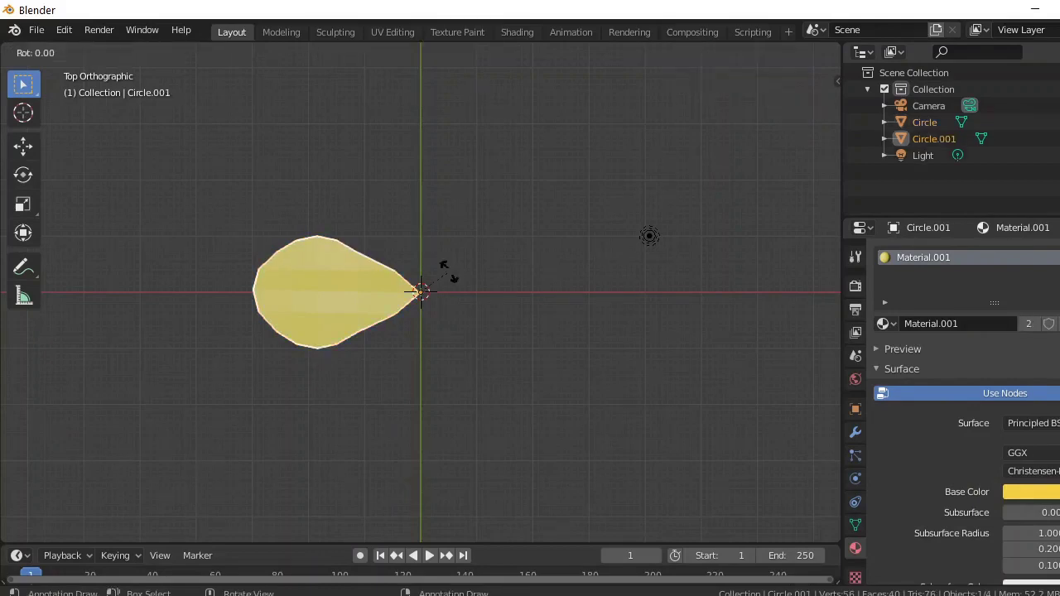
pyautogui.press('z')
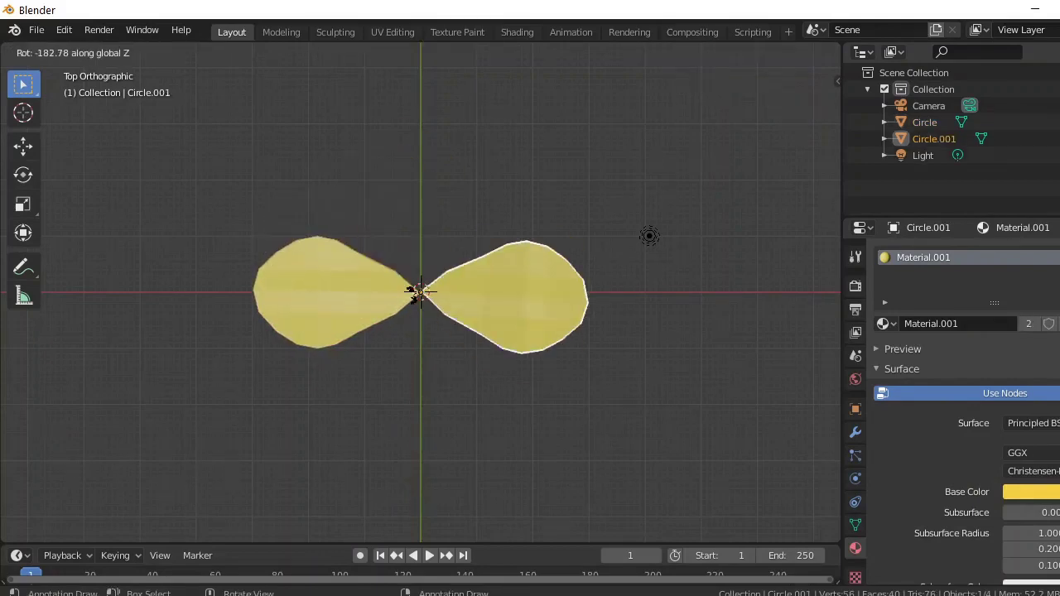
pyautogui.click(414, 294)
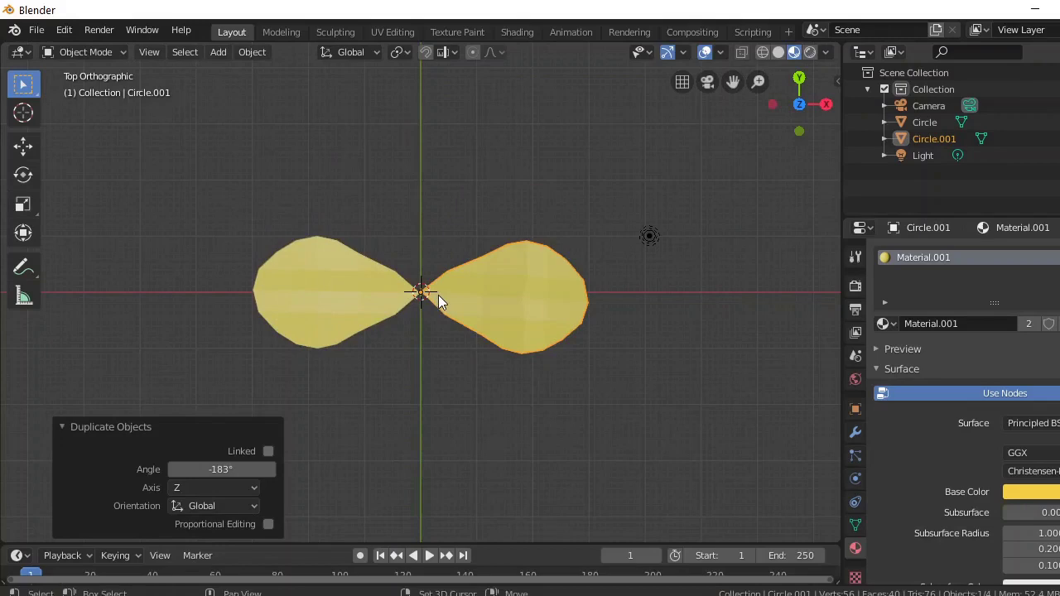
# - Cancel a stray duplicate and select the right-hand petal Circle.001
pyautogui.hotkey('shift', 'd')
pyautogui.press('z')
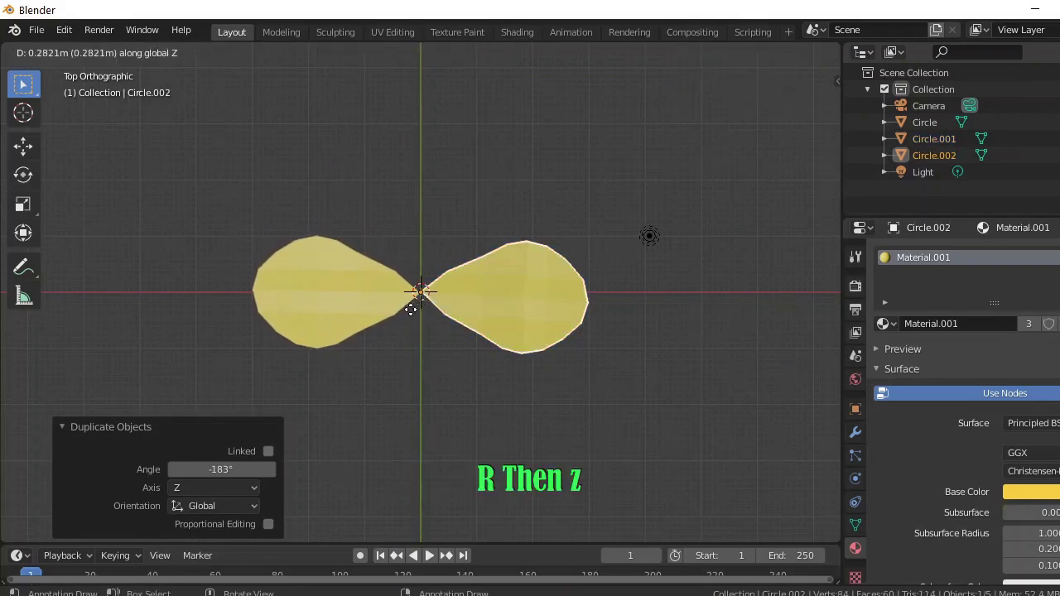
pyautogui.rightClick(426, 305)
pyautogui.click(474, 293)
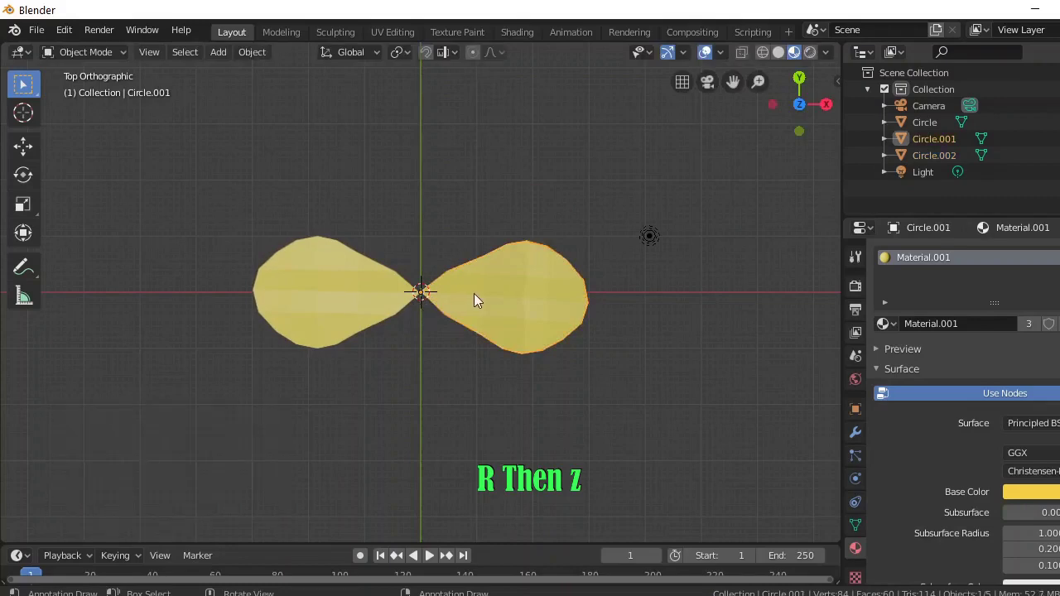
pyautogui.hotkey('shift', 's')
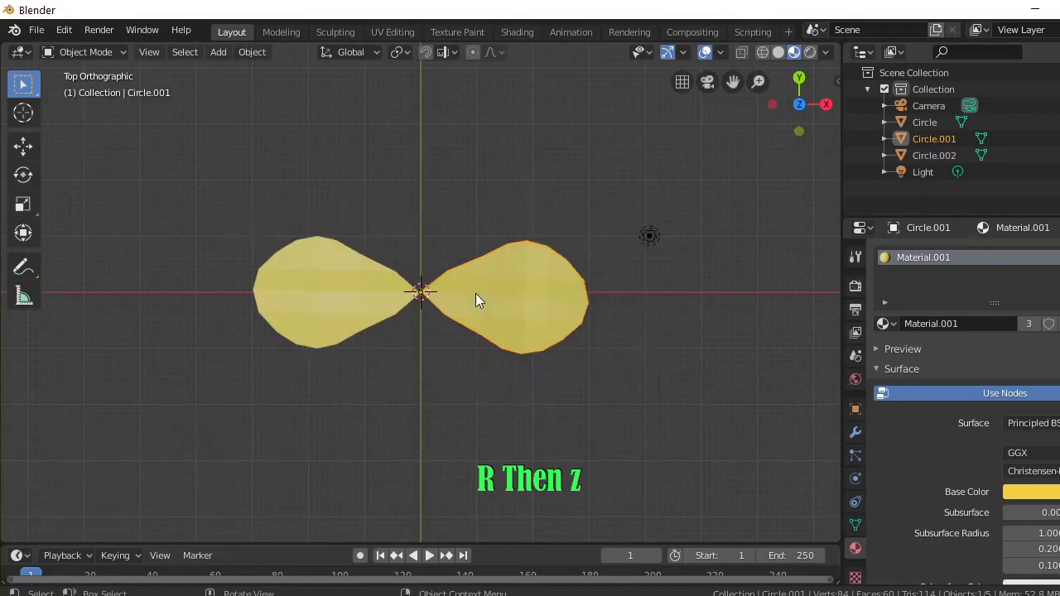
# - Add two more Z-rotated petal copies, one pointing downward and one upward
pyautogui.hotkey('shift', 'd')
pyautogui.press('r')
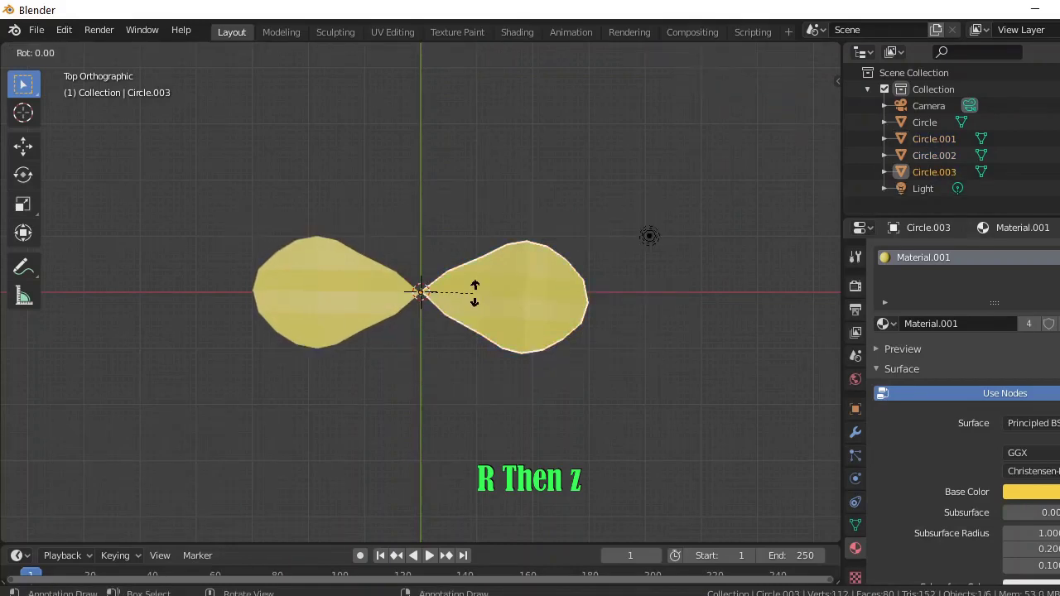
pyautogui.press('z')
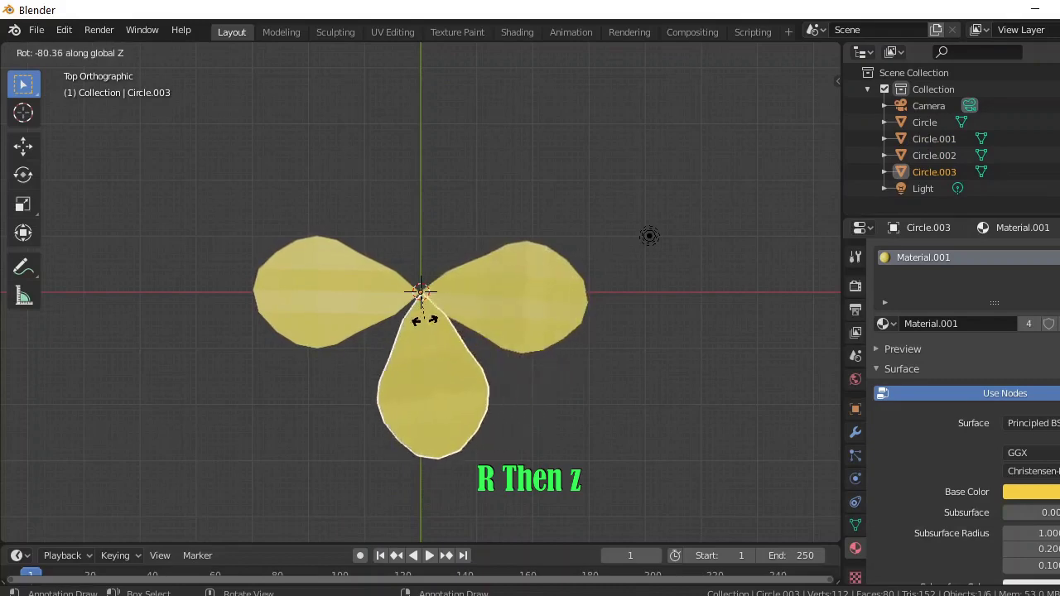
pyautogui.click(422, 321)
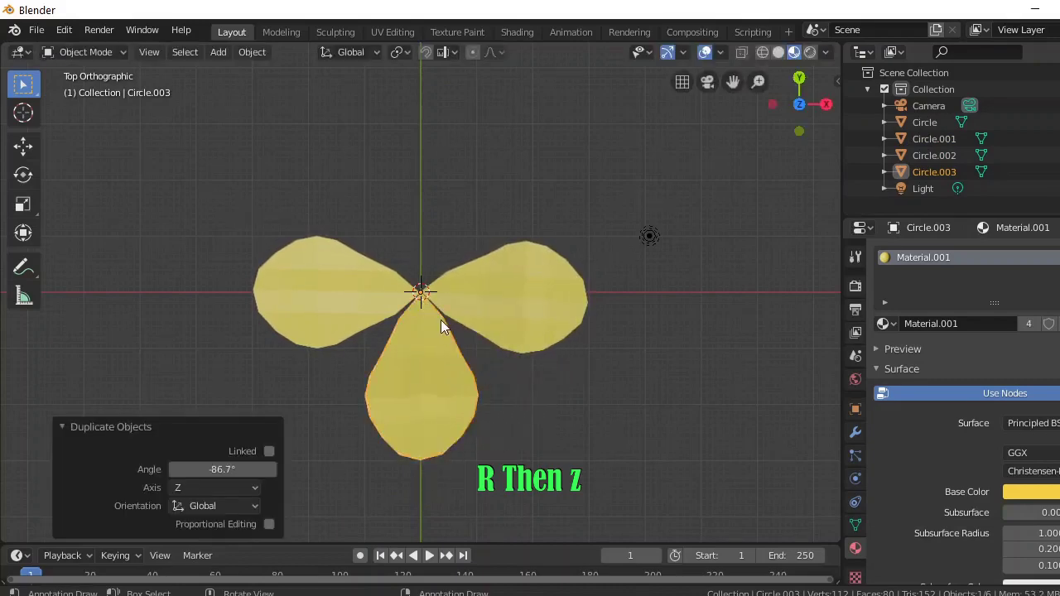
pyautogui.hotkey('shift', 'd')
pyautogui.press('r')
pyautogui.press('z')
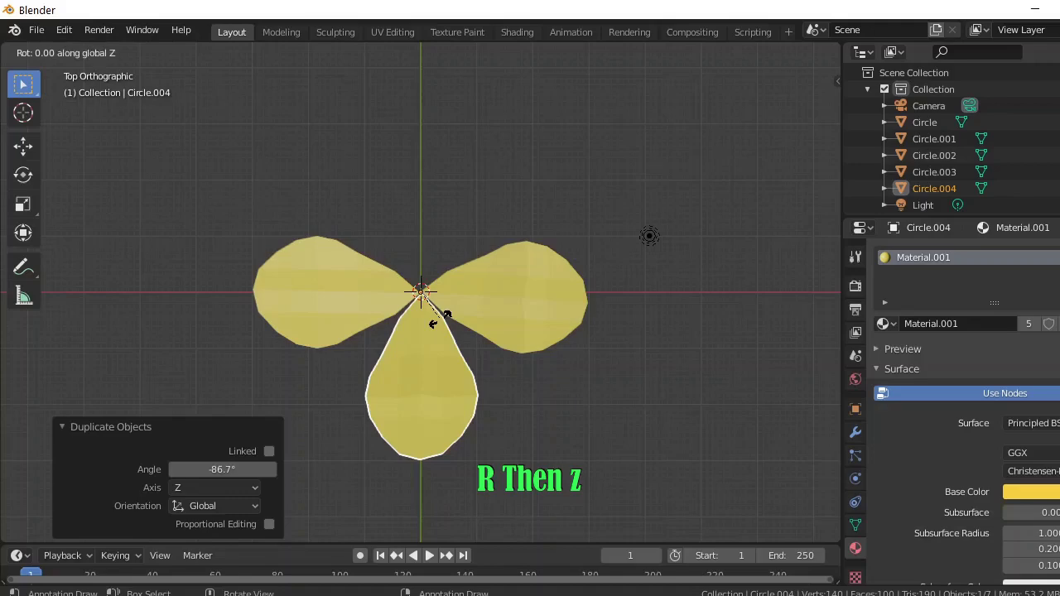
pyautogui.click(414, 273)
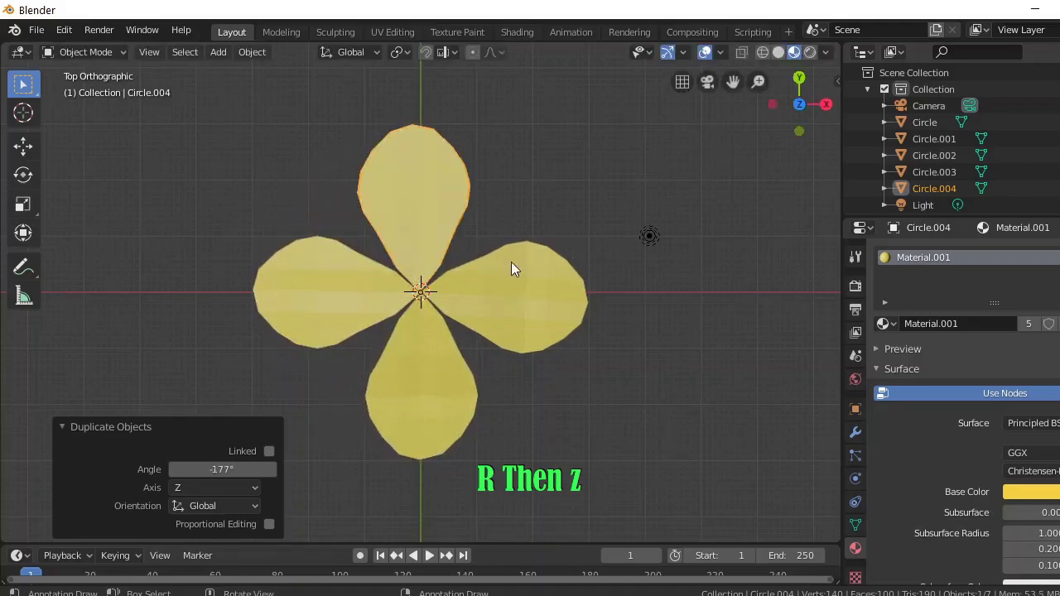
# - Orbit from the side view to a perspective view of the flower and attempt a join
pyautogui.press('KP_3')
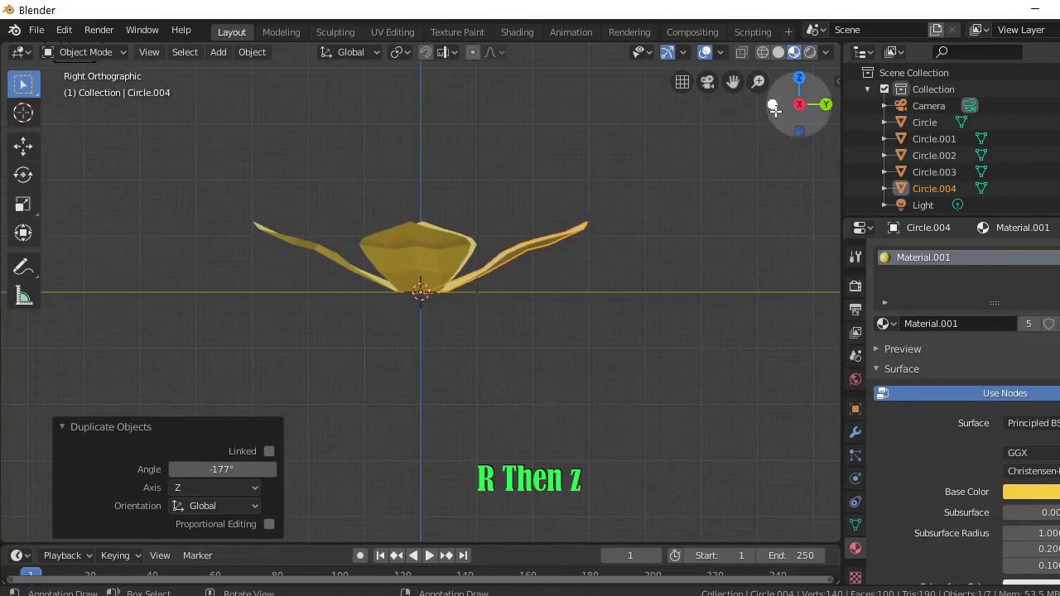
pyautogui.moveTo(799, 104); pyautogui.dragTo(790, 121)
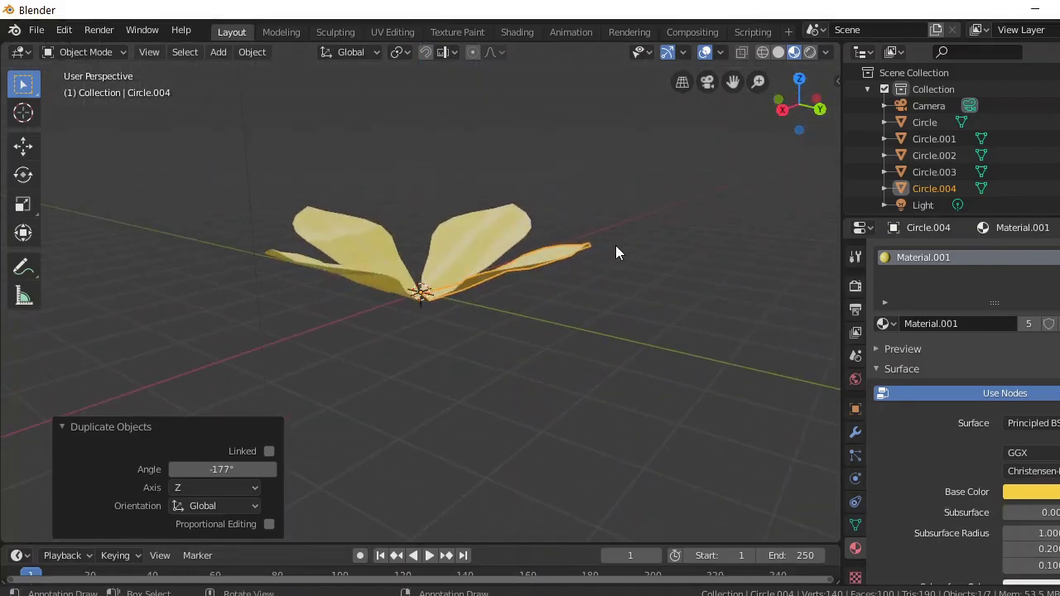
pyautogui.hotkey('ctrl', 'j')
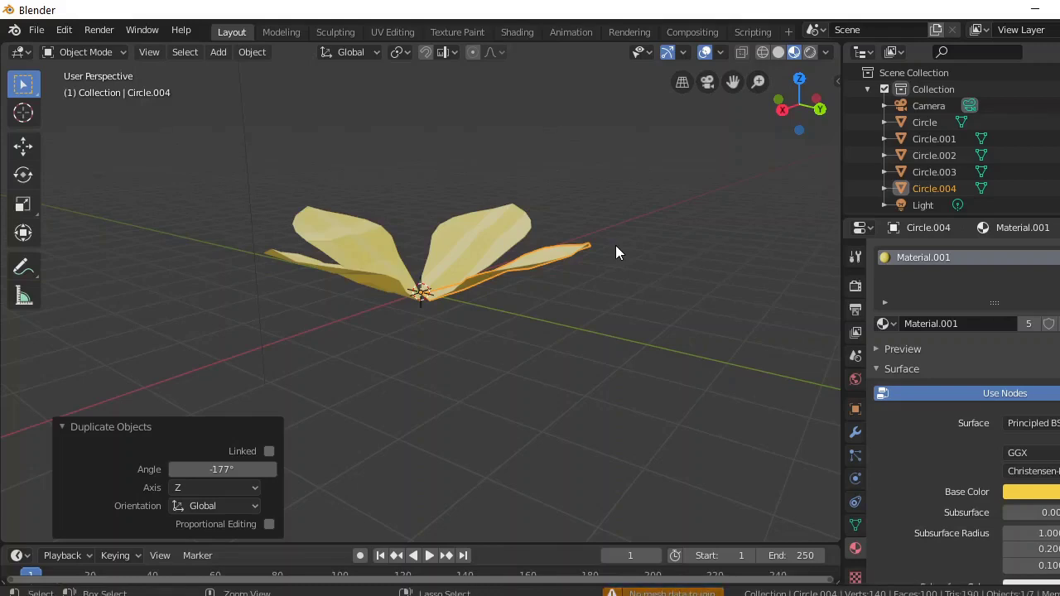
# - Box-select all four petals and join them into one object with Ctrl+J
pyautogui.click(509, 237)
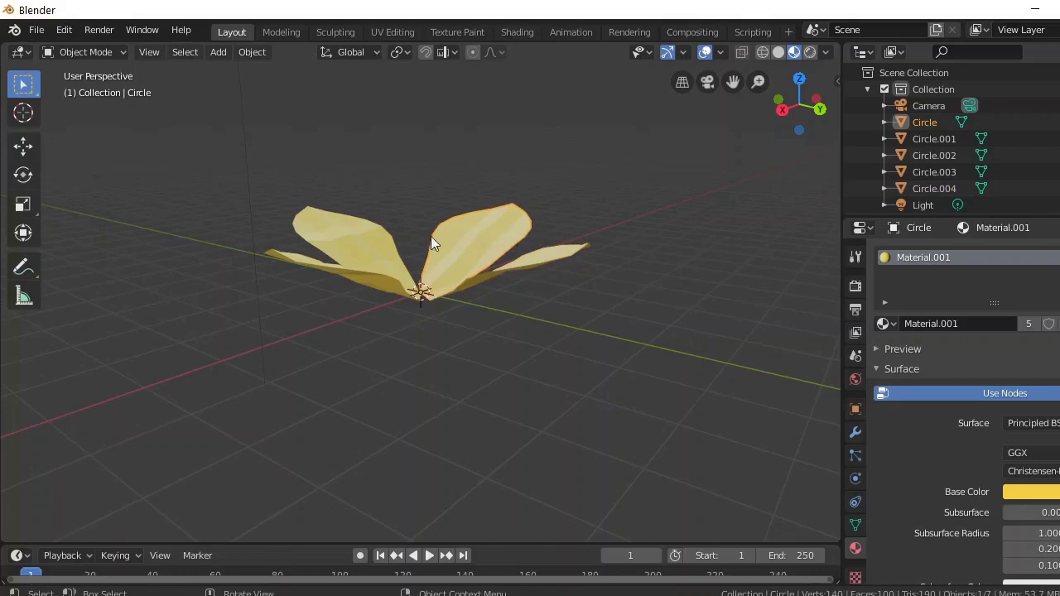
pyautogui.keyDown('shift'); pyautogui.click(388, 238); pyautogui.keyUp('shift')
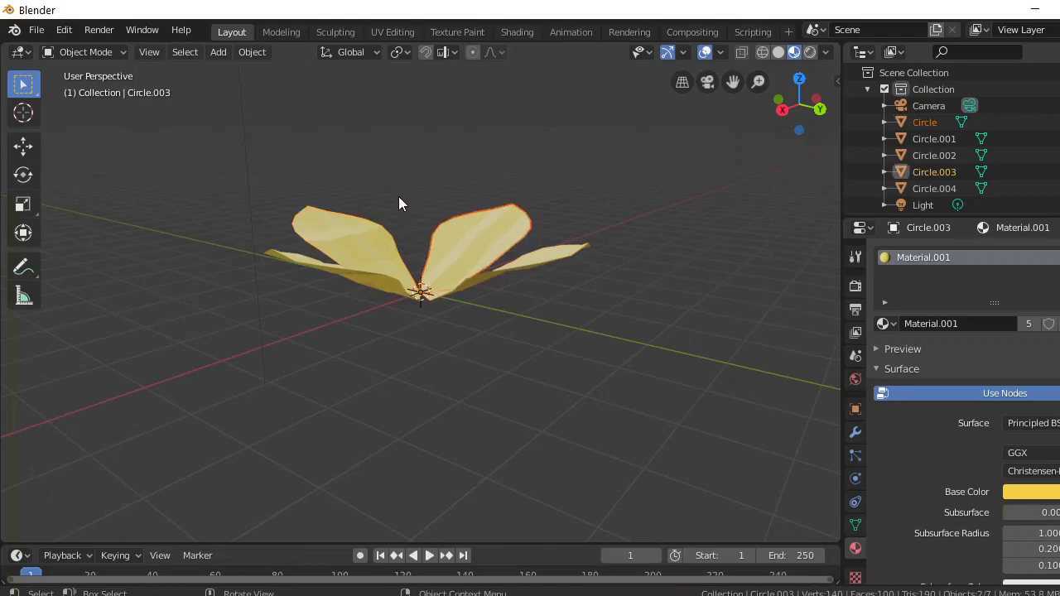
pyautogui.press('b')
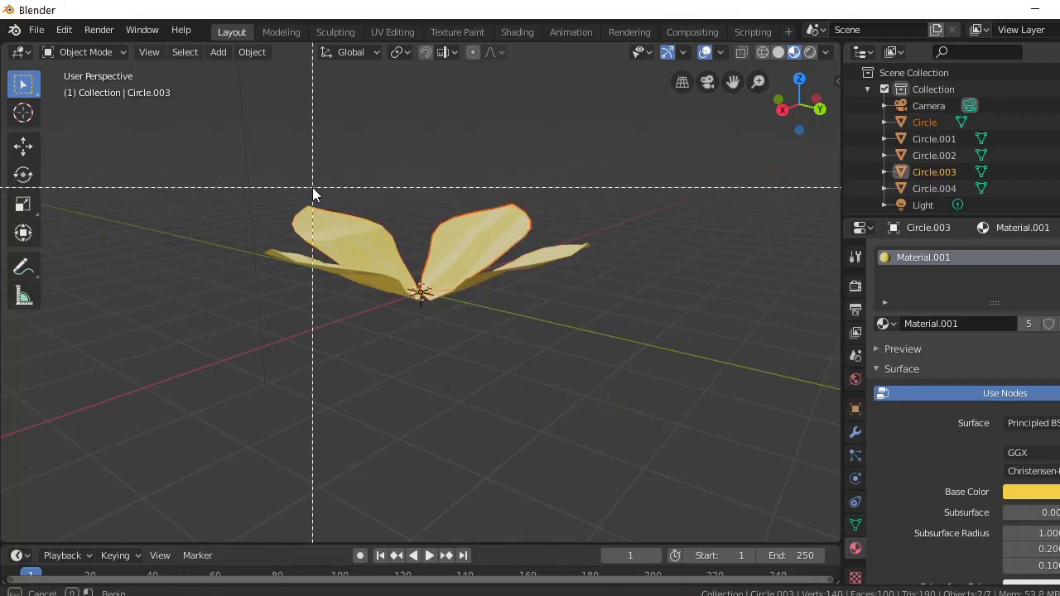
pyautogui.moveTo(302, 192); pyautogui.dragTo(500, 307)
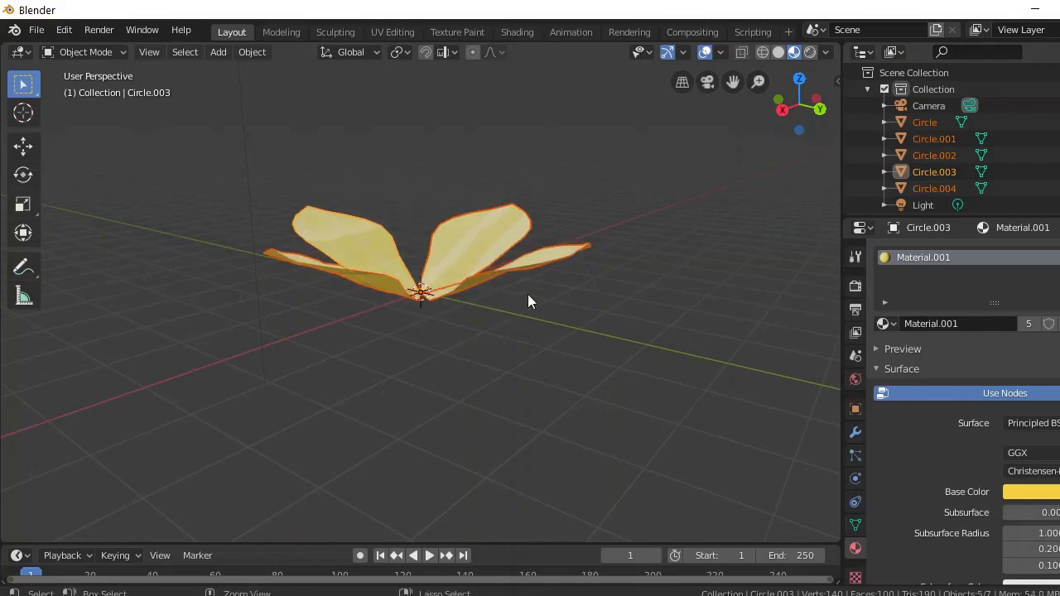
pyautogui.hotkey('ctrl', 'j')
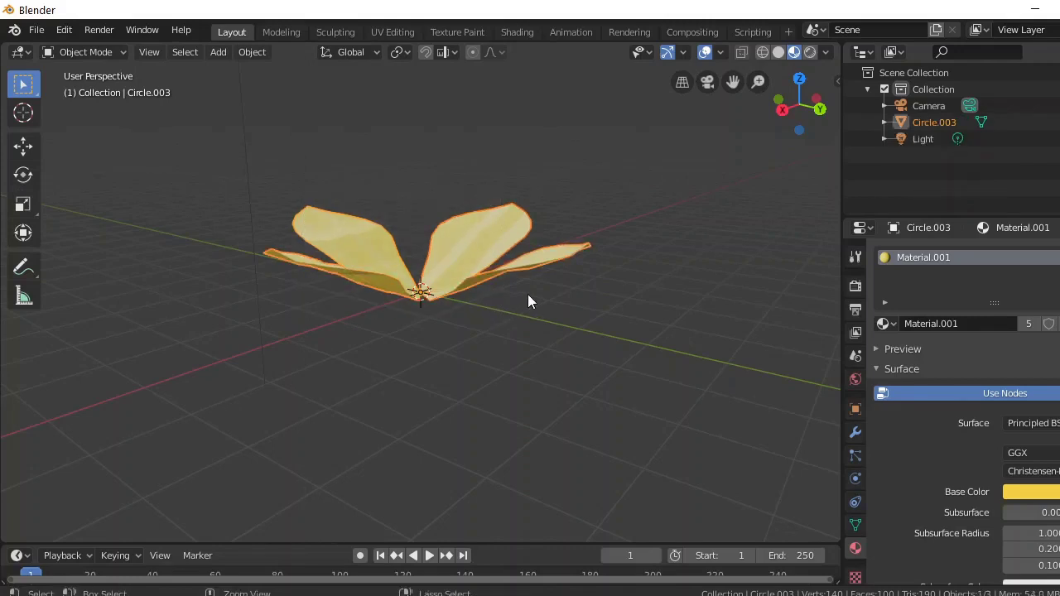
# - Rename the joined object to 'PETAL' in the Outliner
pyautogui.doubleClick(953, 123)
pyautogui.write('PETAL')
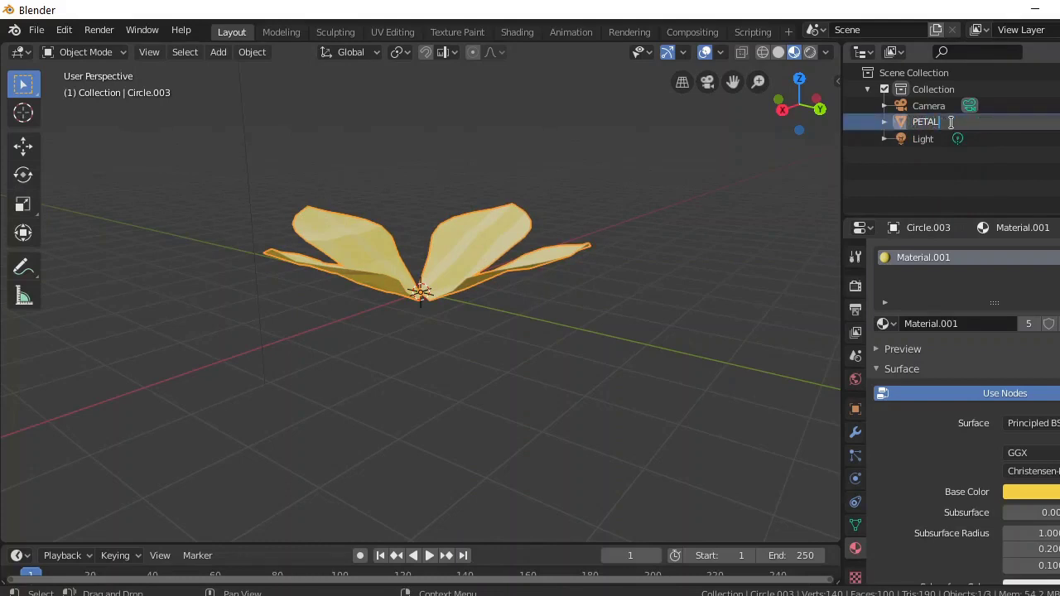
pyautogui.press('Return')
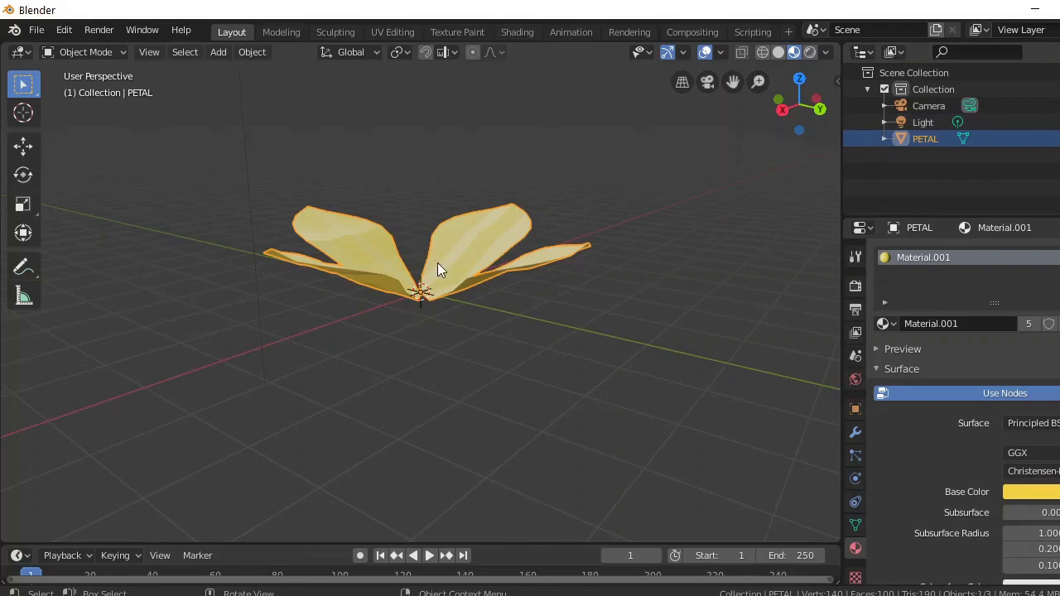
# - Add a cylinder, scale it to 0.171, then stretch it along Z into a tall stem
pyautogui.hotkey('shift', 'a')
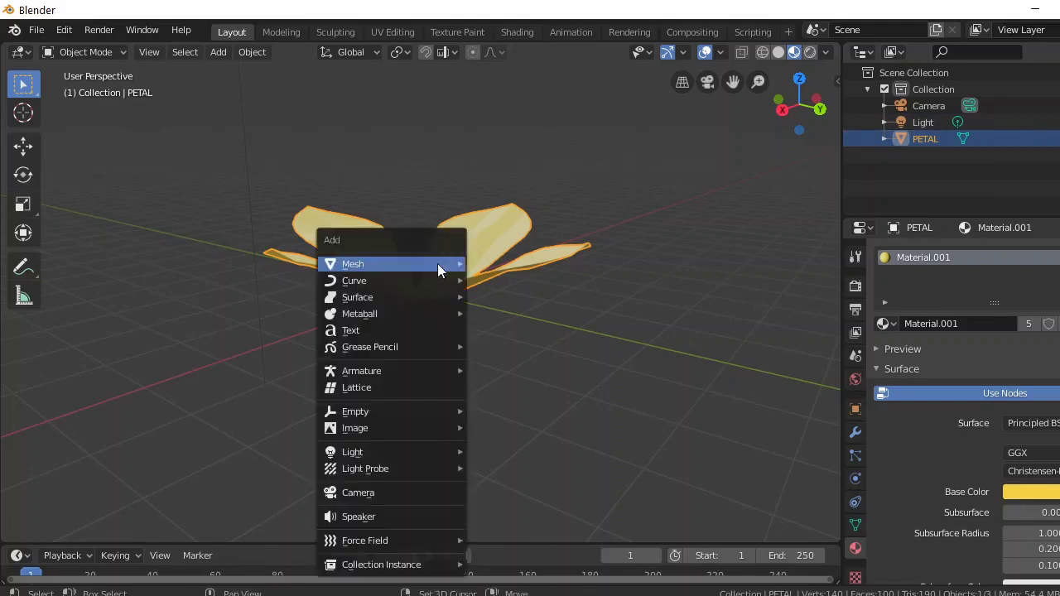
pyautogui.moveTo(438, 266)
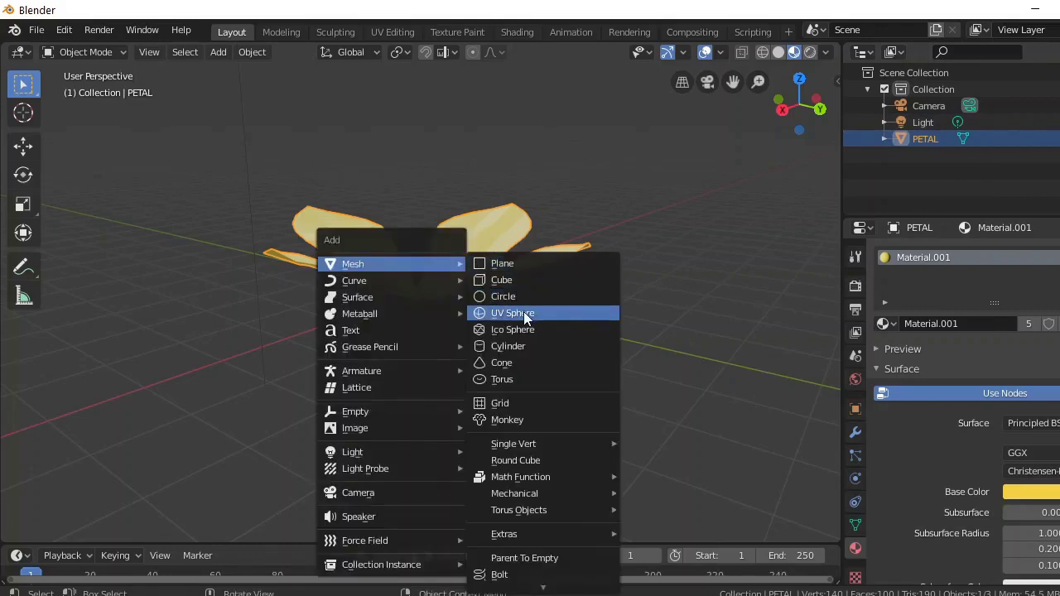
pyautogui.click(513, 349)
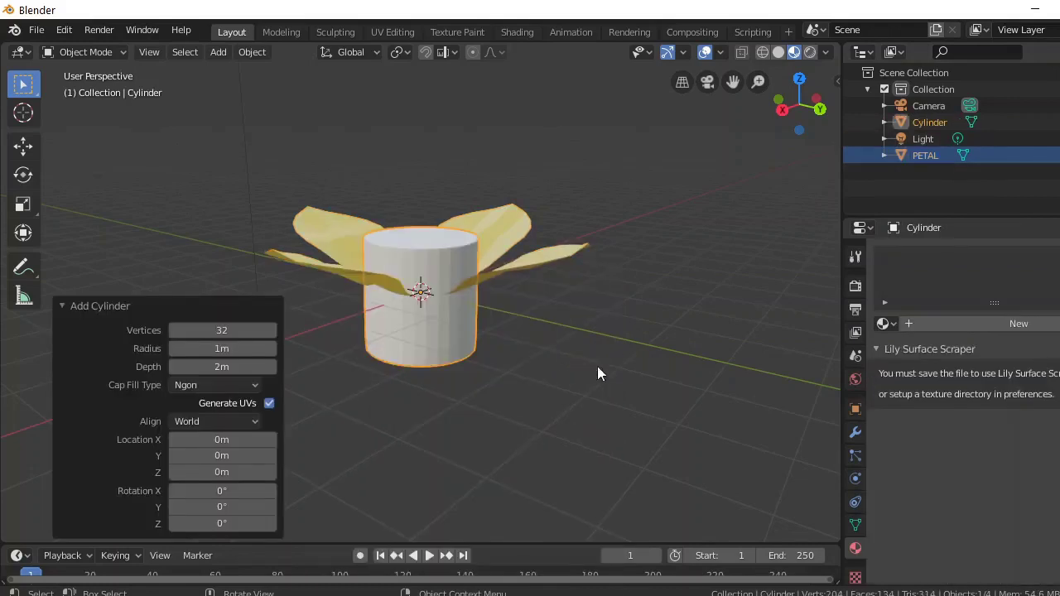
pyautogui.press('s')
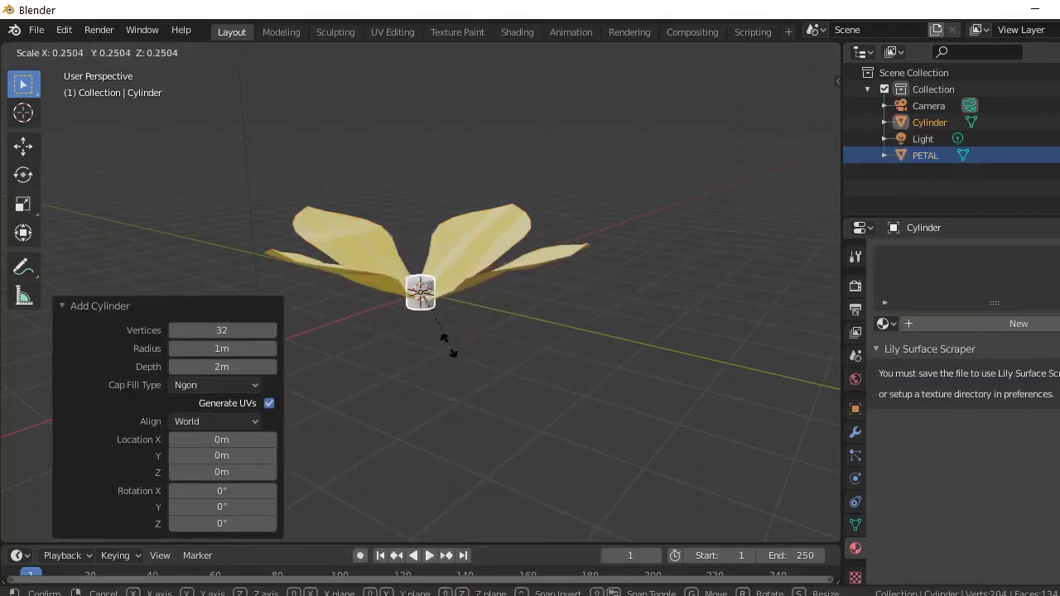
pyautogui.click(411, 335)
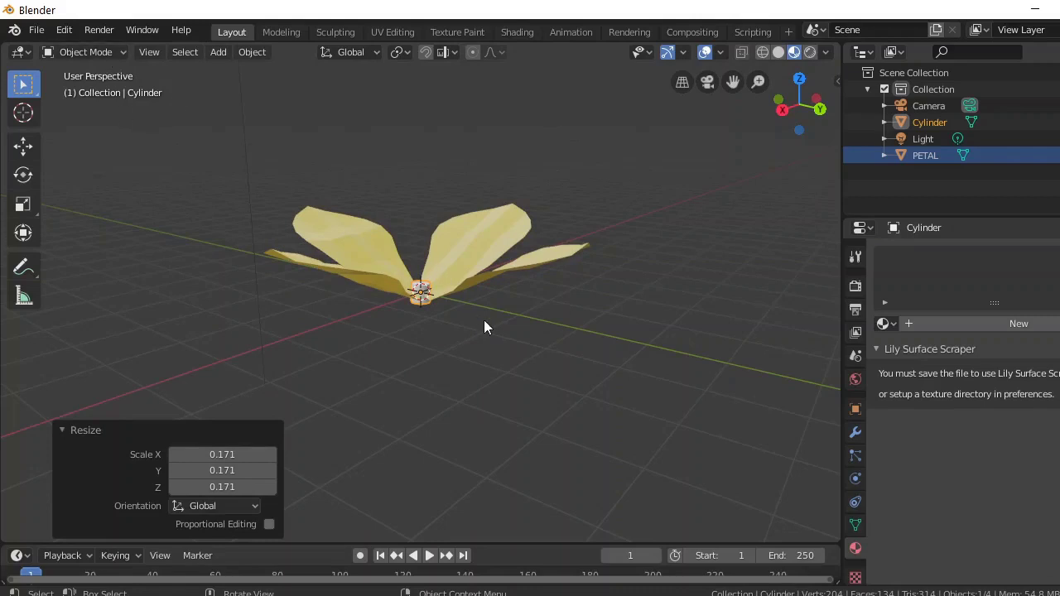
pyautogui.press('s')
pyautogui.press('z')
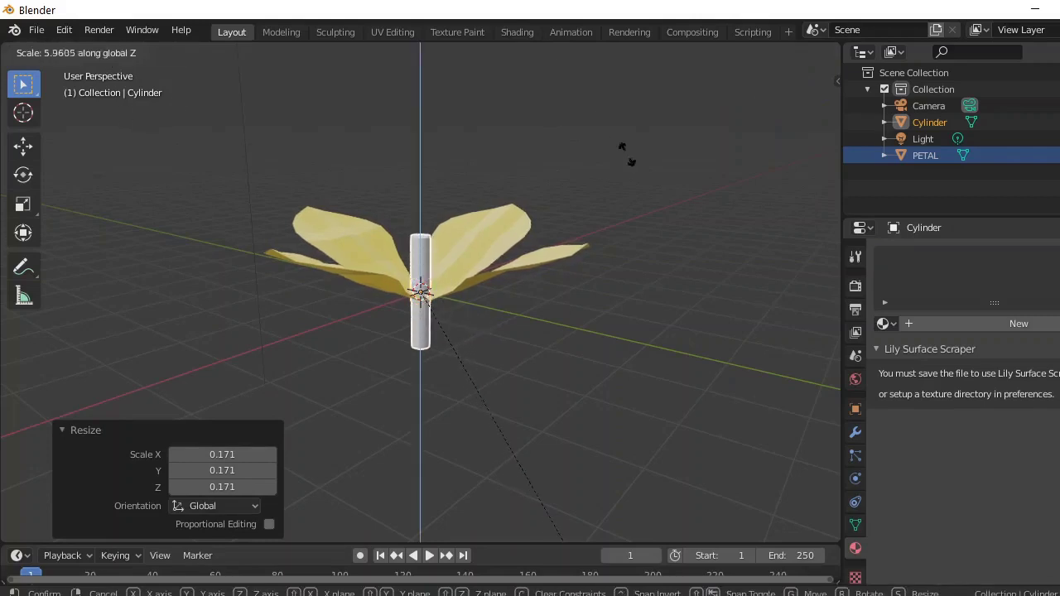
pyautogui.click(16, 377)
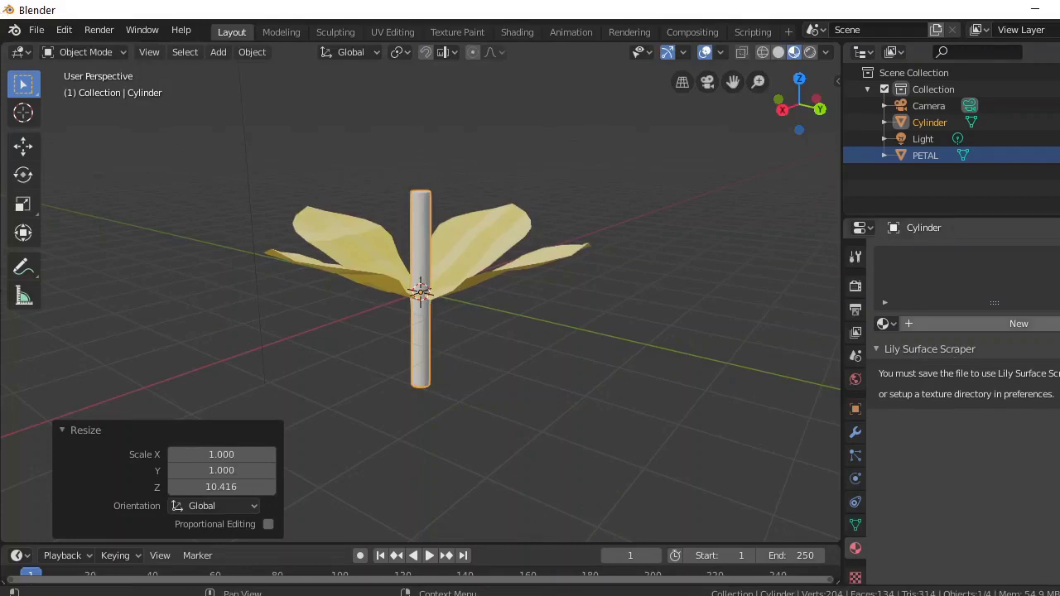
# - Give the stem a new green material, Material.002, then select PETAL
pyautogui.click(1019, 323)
pyautogui.click(1029, 492)
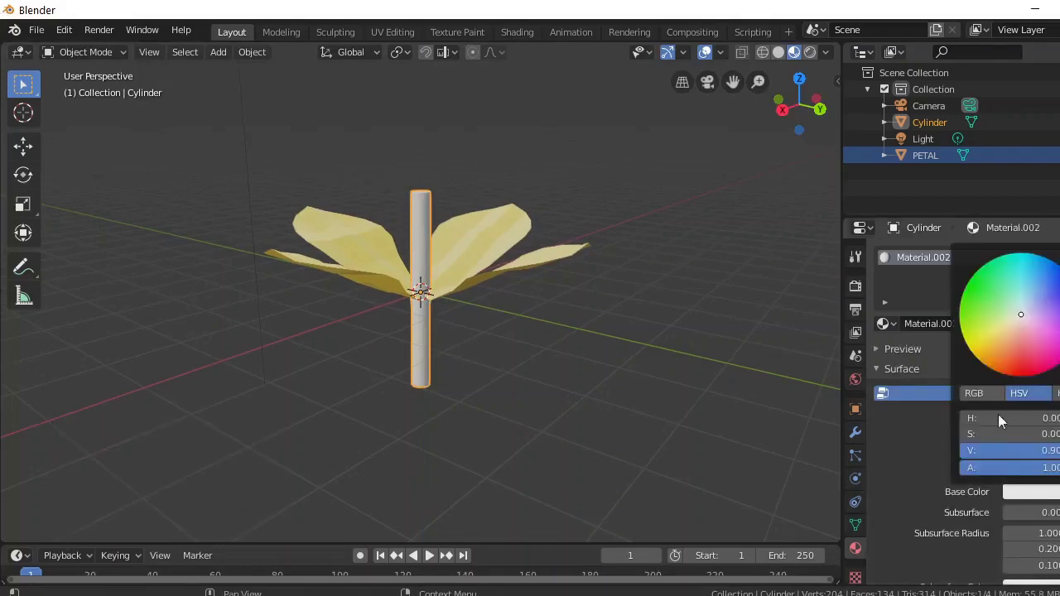
pyautogui.click(981, 334)
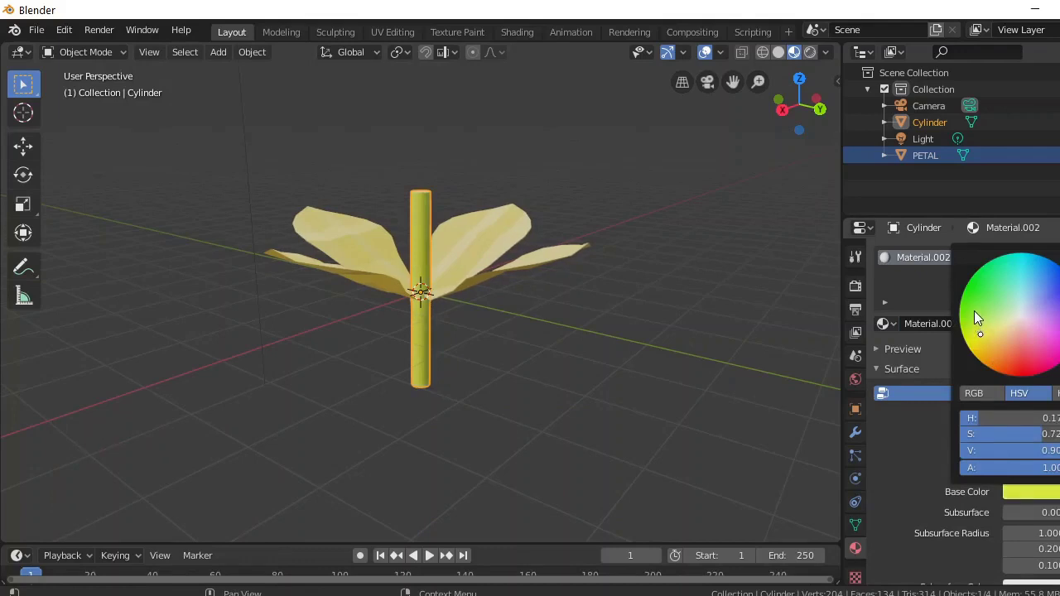
pyautogui.click(974, 311)
pyautogui.click(656, 280)
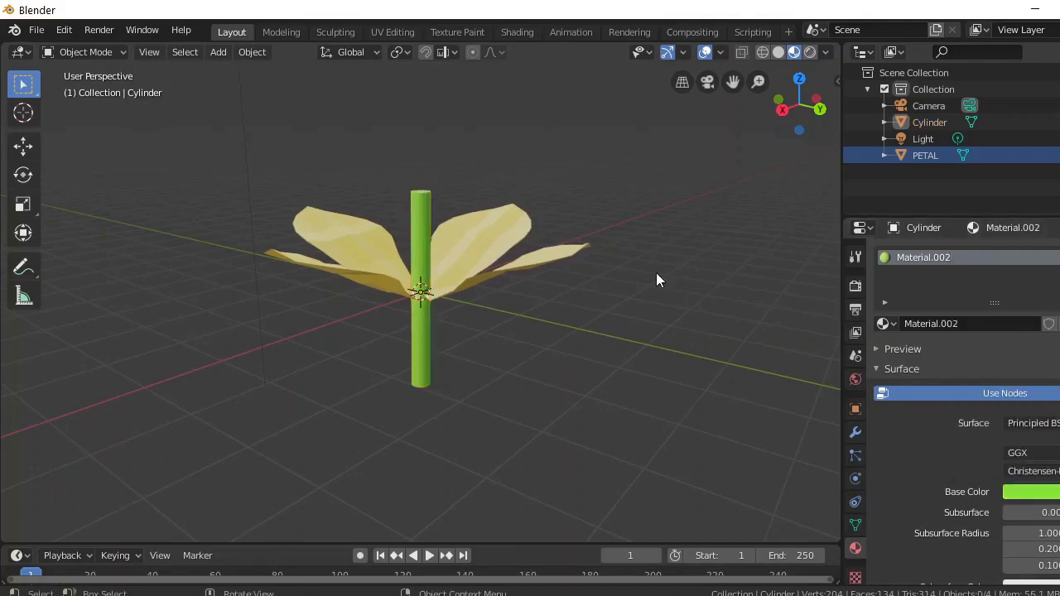
pyautogui.click(419, 239)
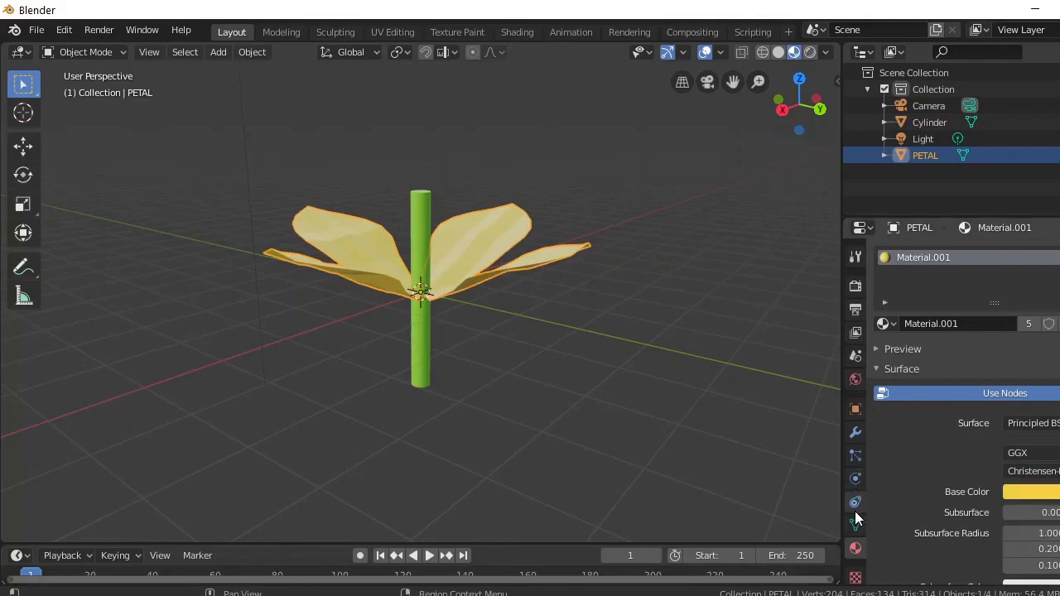
# - Add a Shrinkwrap modifier to PETAL targeting Cylinder and apply it as a shape key
pyautogui.click(857, 436)
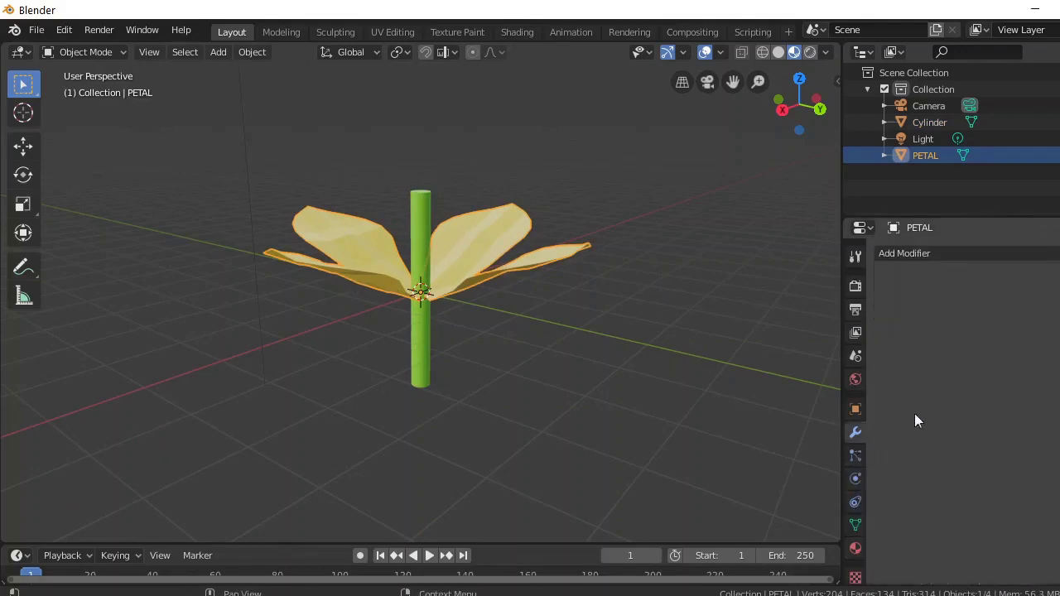
pyautogui.click(911, 253)
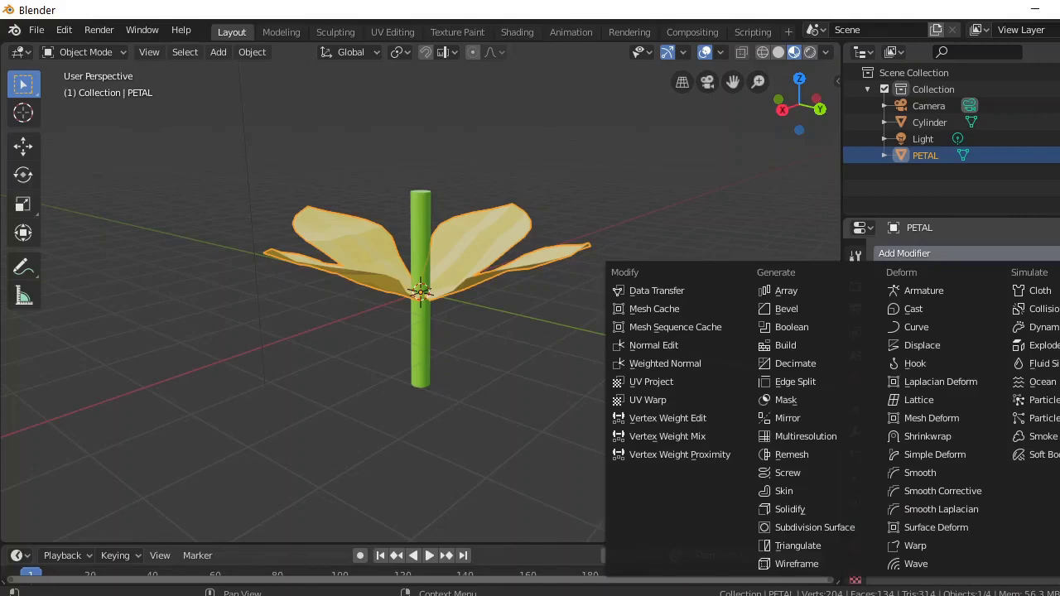
pyautogui.click(927, 436)
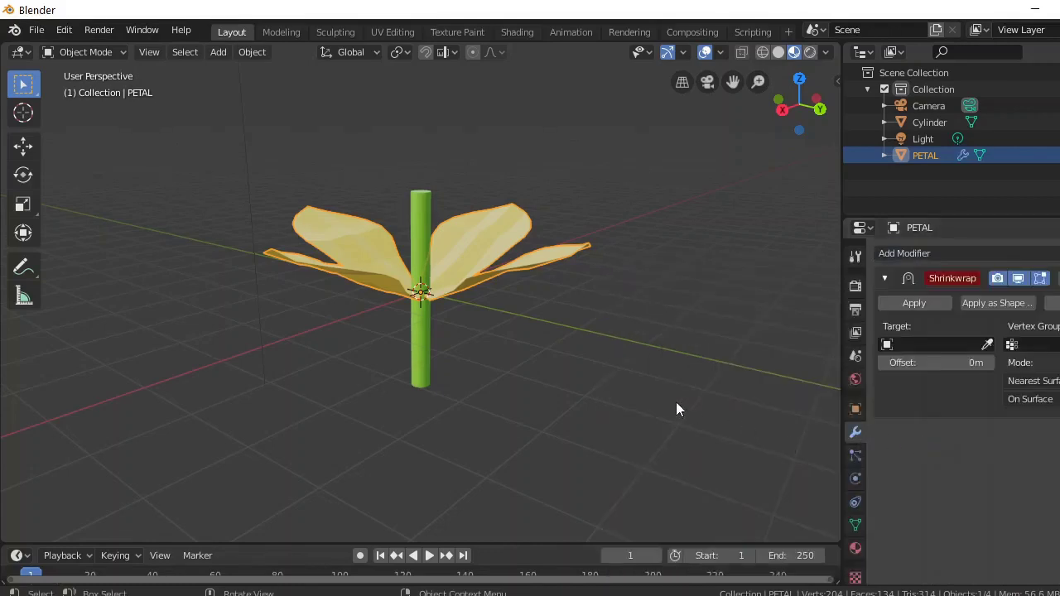
pyautogui.click(890, 346)
pyautogui.click(896, 366)
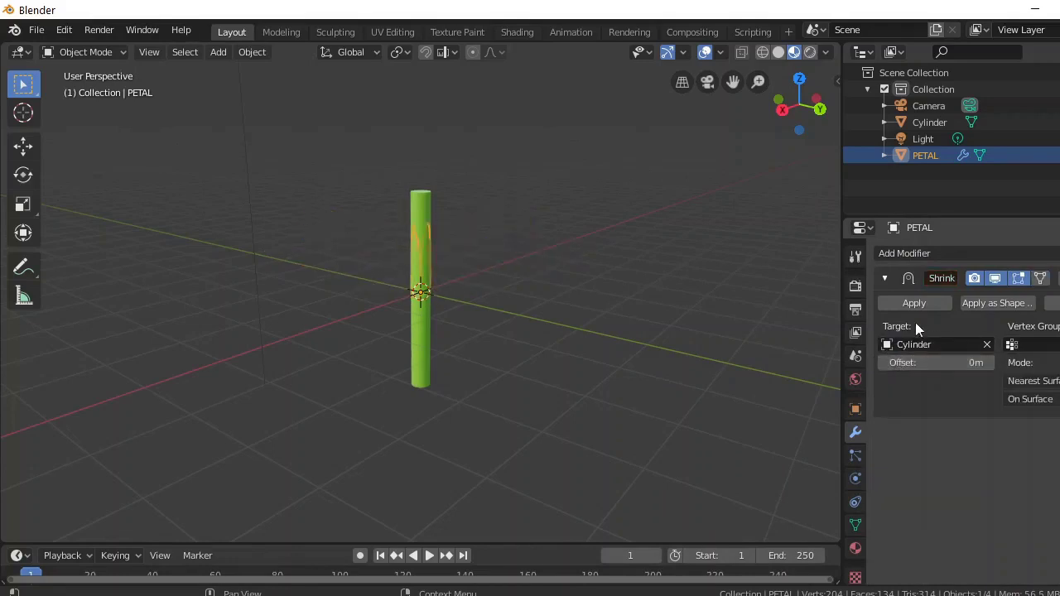
pyautogui.click(970, 302)
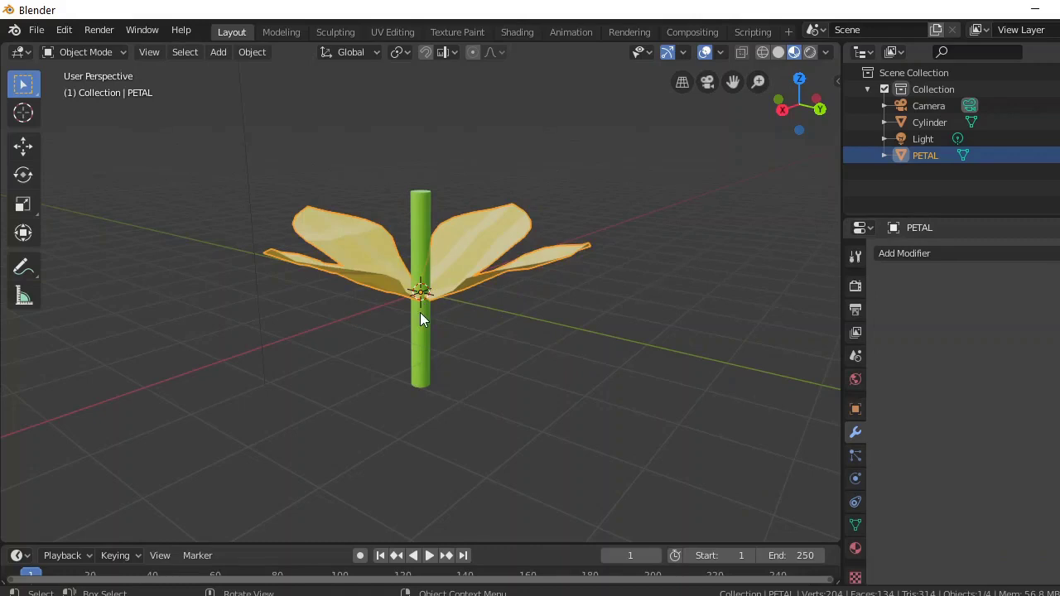
# - Set PETAL's Shrinkwrap shape key Value to 1.000, folding the petals around the stem
pyautogui.click(855, 527)
pyautogui.click(936, 426)
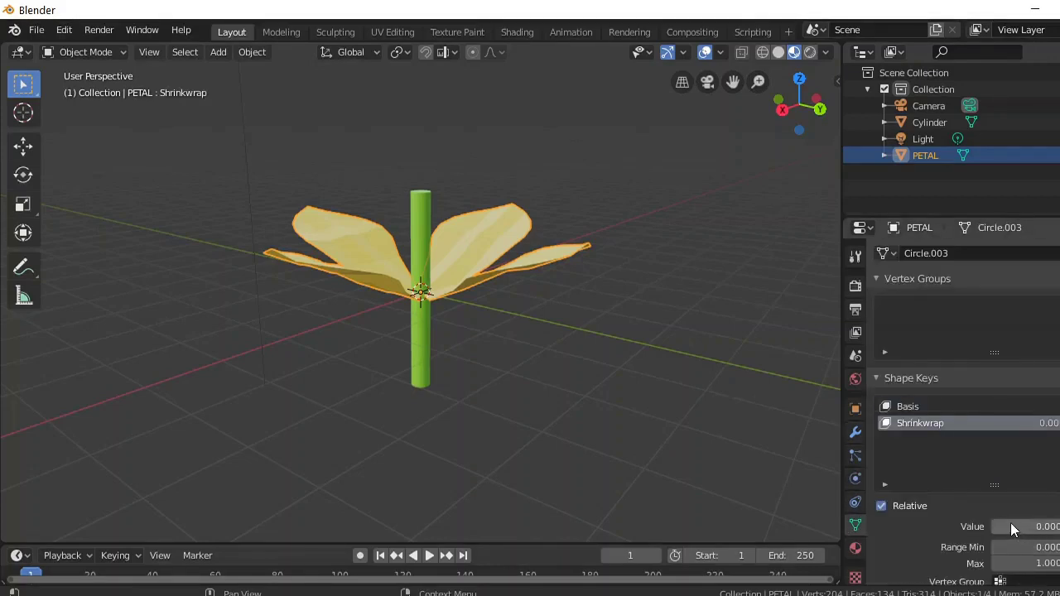
pyautogui.moveTo(1011, 523); pyautogui.dragTo(1059, 523)
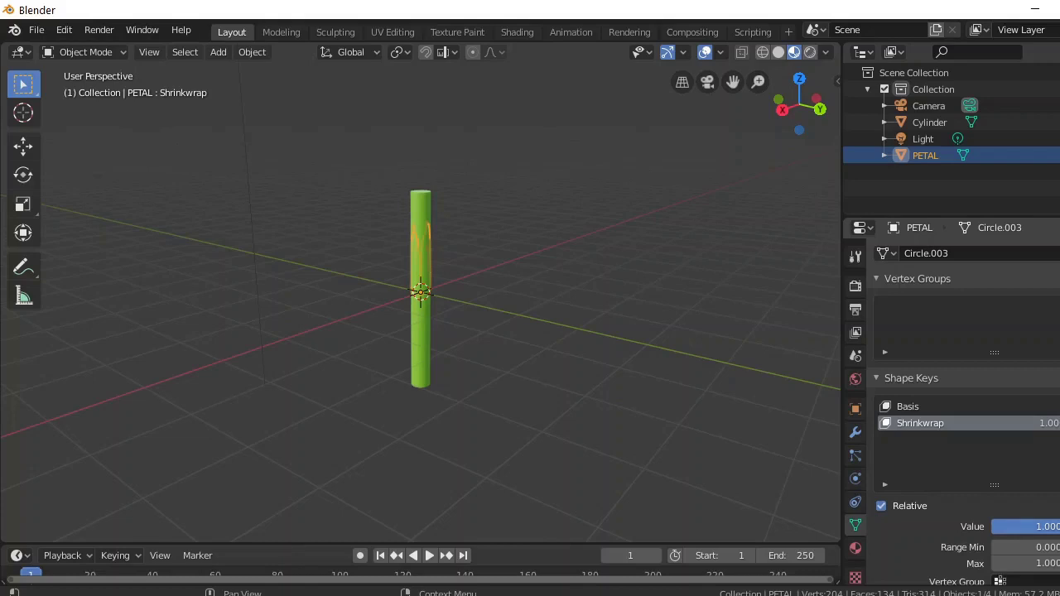
pyautogui.moveTo(1059, 523); pyautogui.dragTo(1031, 523)
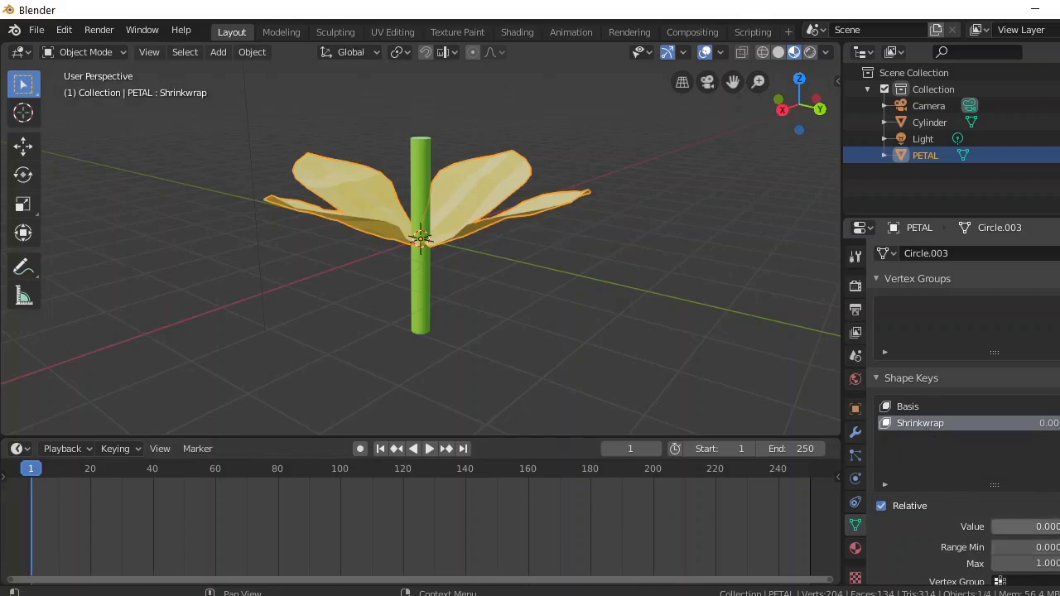
pyautogui.moveTo(1019, 527); pyautogui.dragTo(1058, 527)
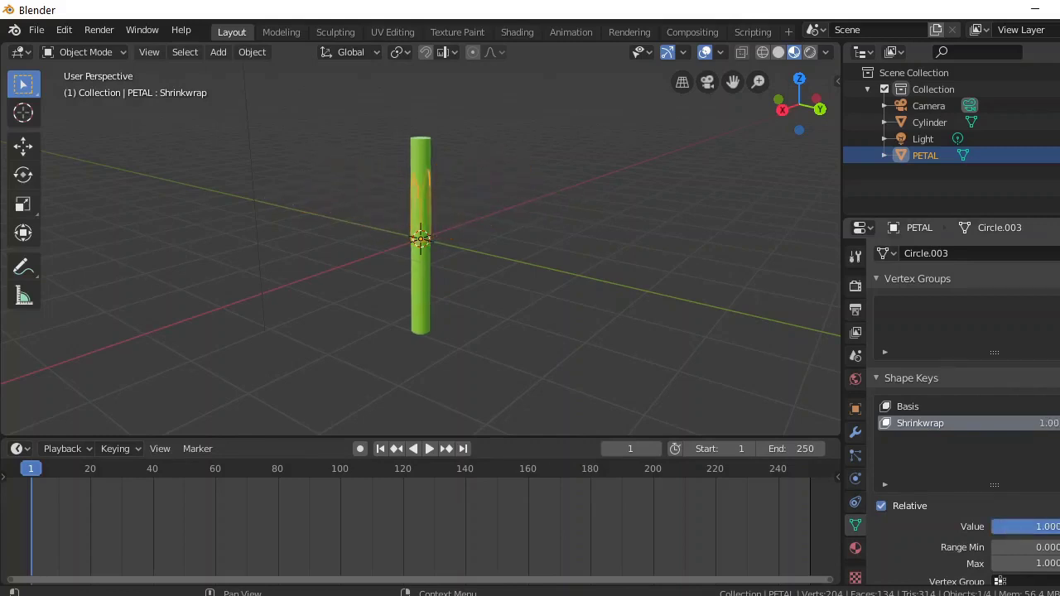
# - Keyframe the shape key Value closed at frame 1 and open at frame 140
pyautogui.press('i')
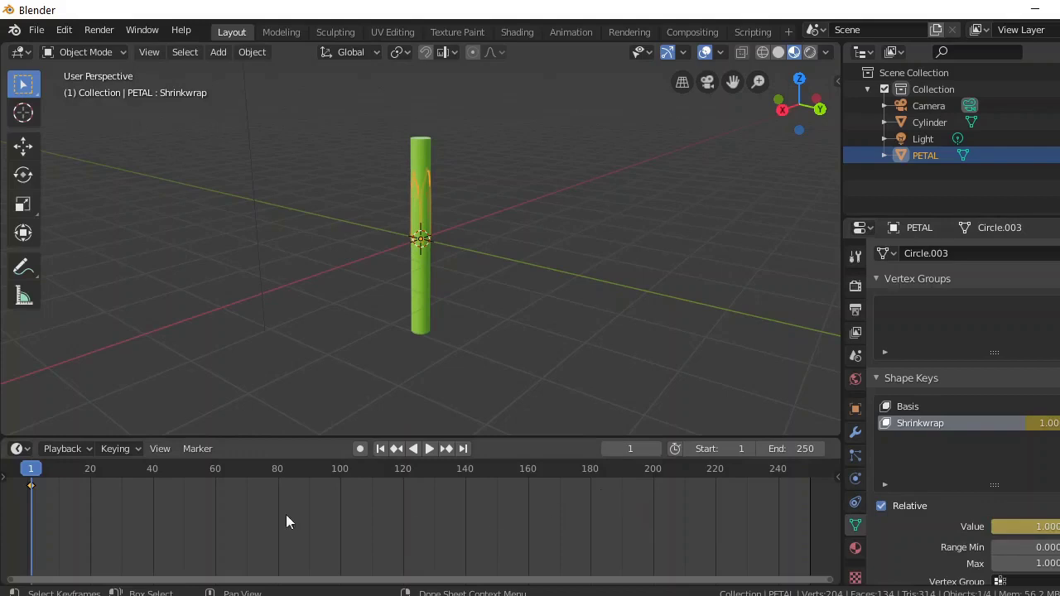
pyautogui.moveTo(20, 487); pyautogui.dragTo(468, 491)
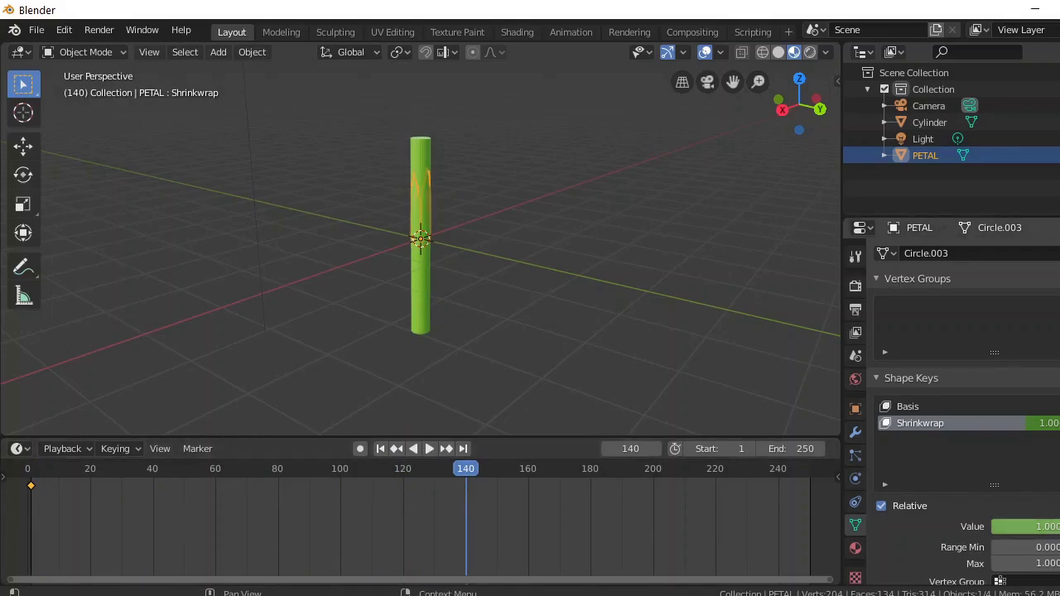
pyautogui.moveTo(1027, 527); pyautogui.dragTo(965, 527)
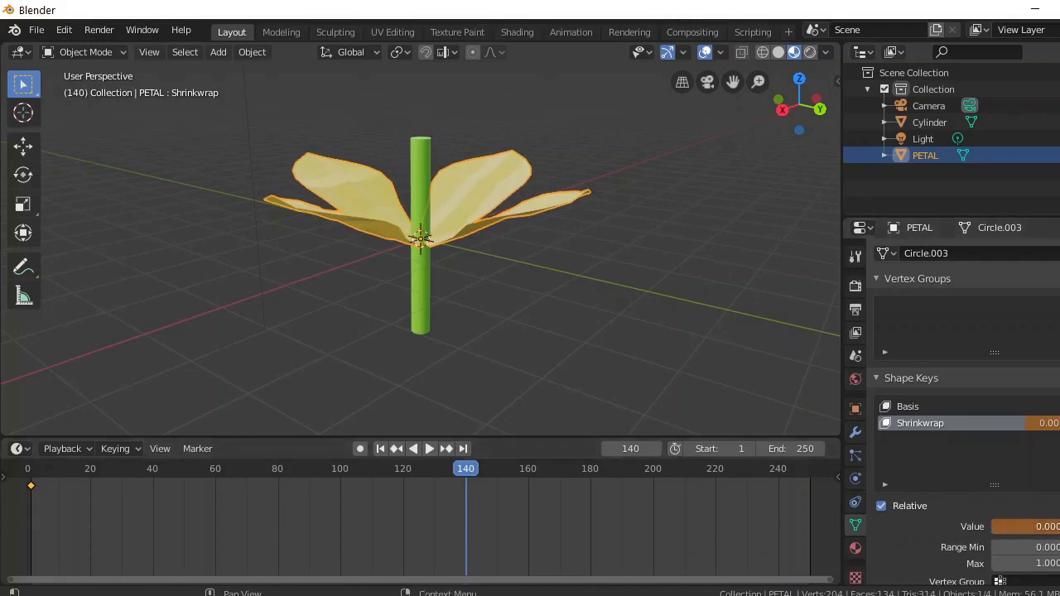
pyautogui.press('i')
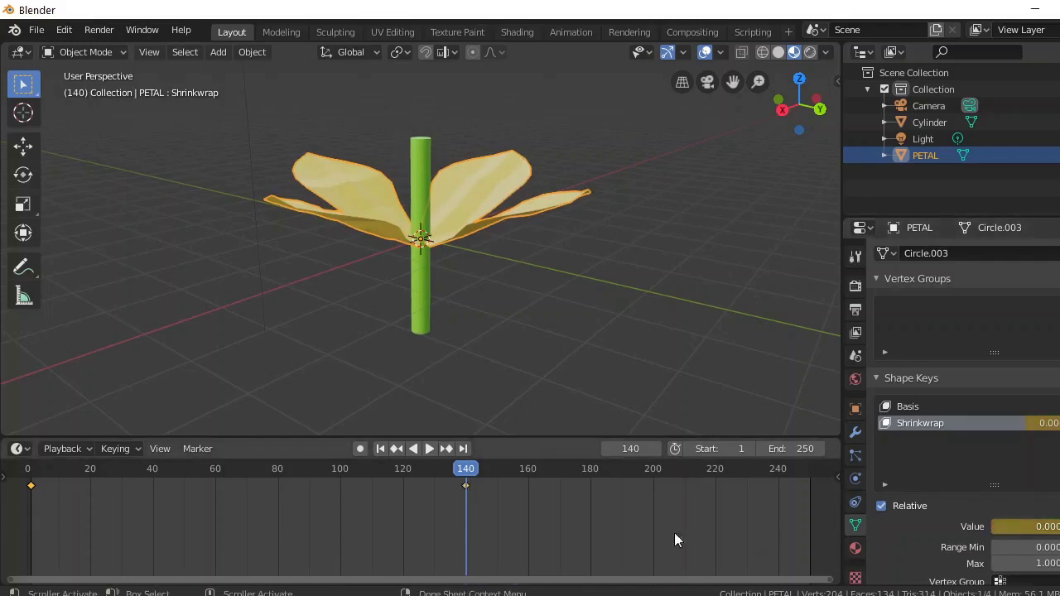
# - Rewind to frame 1, play the test animation, and stop it
pyautogui.click(380, 449)
pyautogui.click(426, 448)
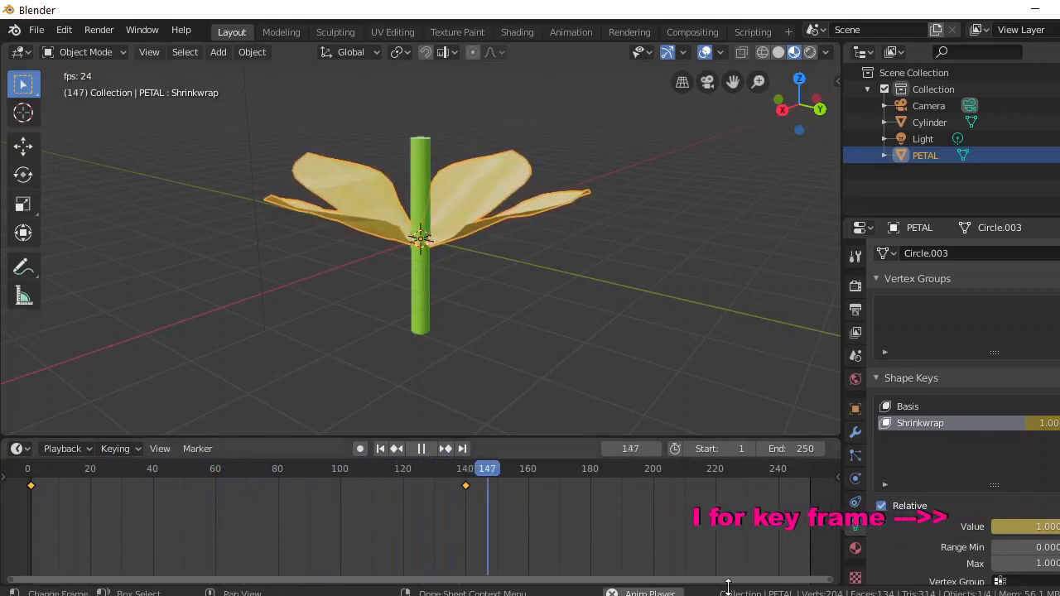
pyautogui.moveTo(749, 595)
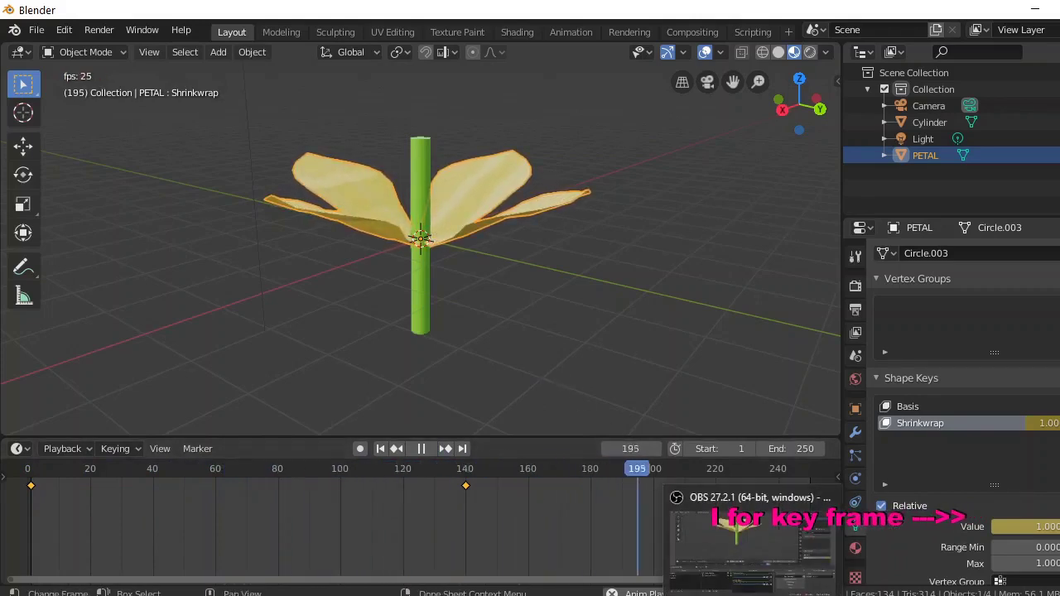
pyautogui.press('Escape')
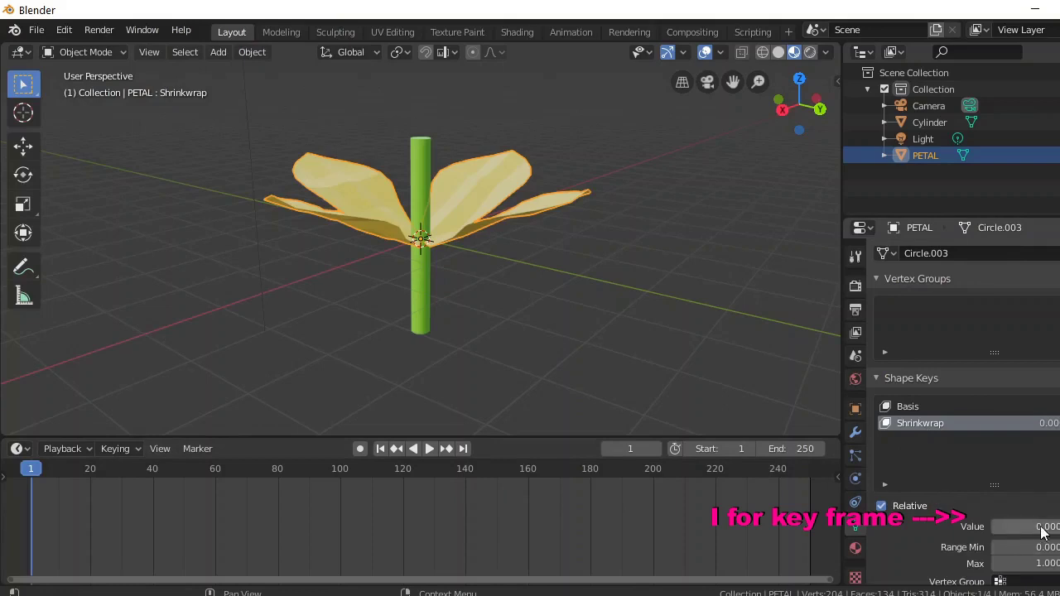
# - Key the Shrinkwrap Value at 1.000 on frame 1 and 0.000 on frame 140, then play from the start
pyautogui.moveTo(1035, 528); pyautogui.dragTo(1059, 528)
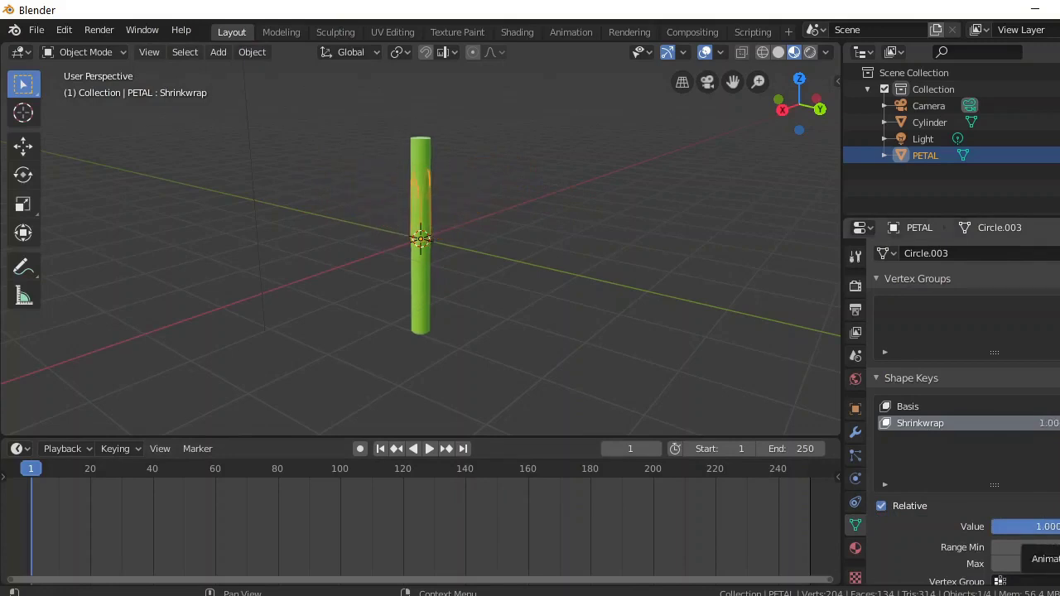
pyautogui.press('i')
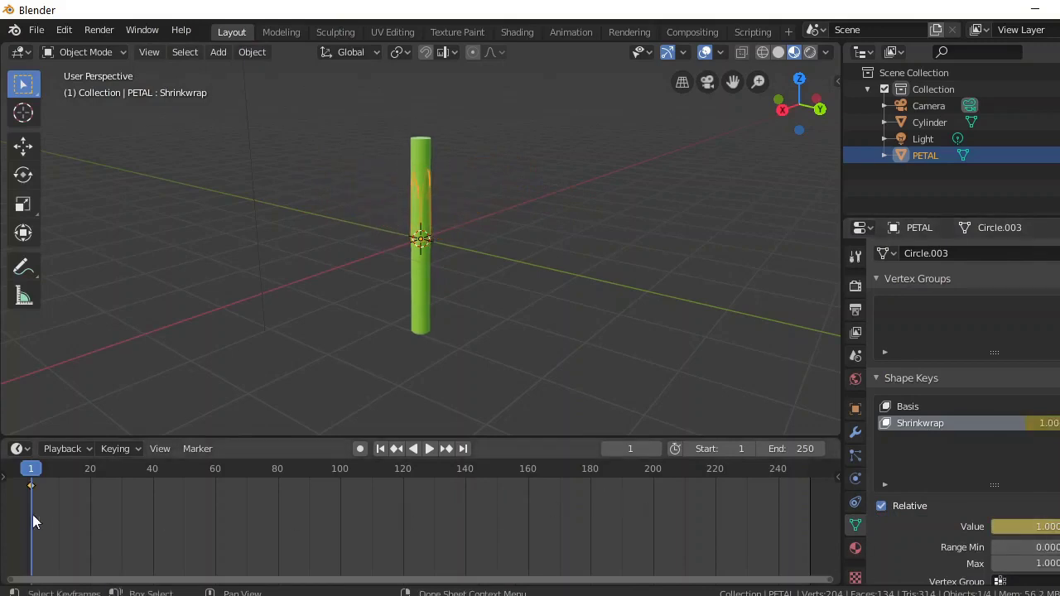
pyautogui.moveTo(30, 469); pyautogui.dragTo(467, 490)
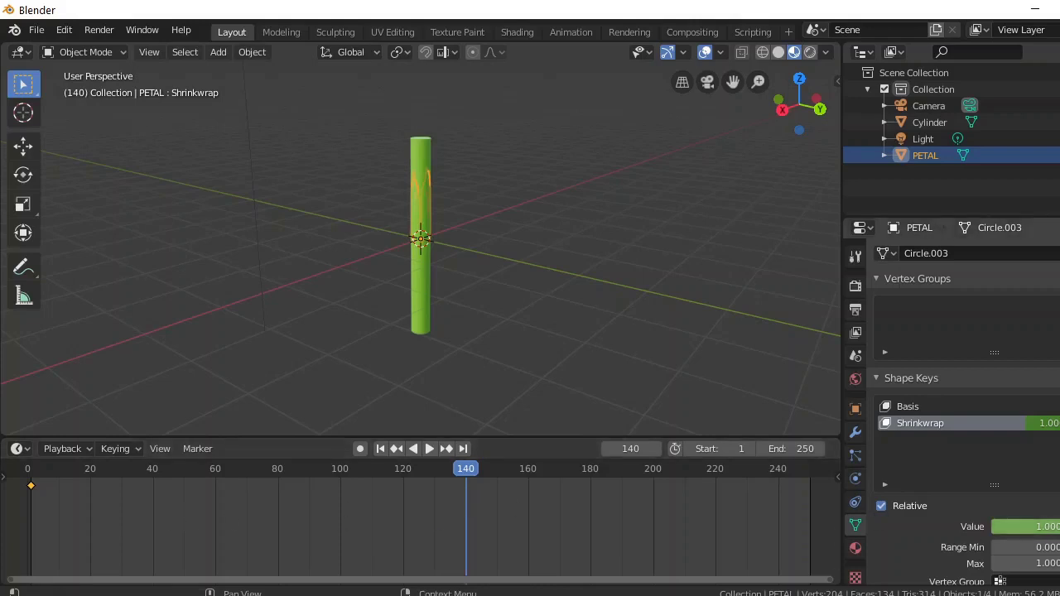
pyautogui.moveTo(1027, 527); pyautogui.dragTo(961, 527)
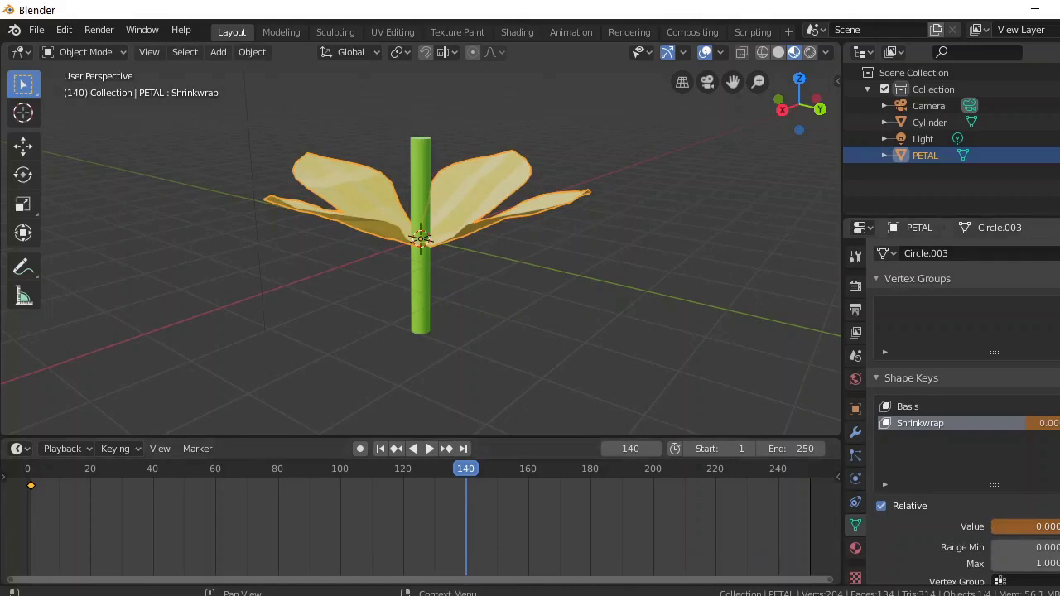
pyautogui.press('i')
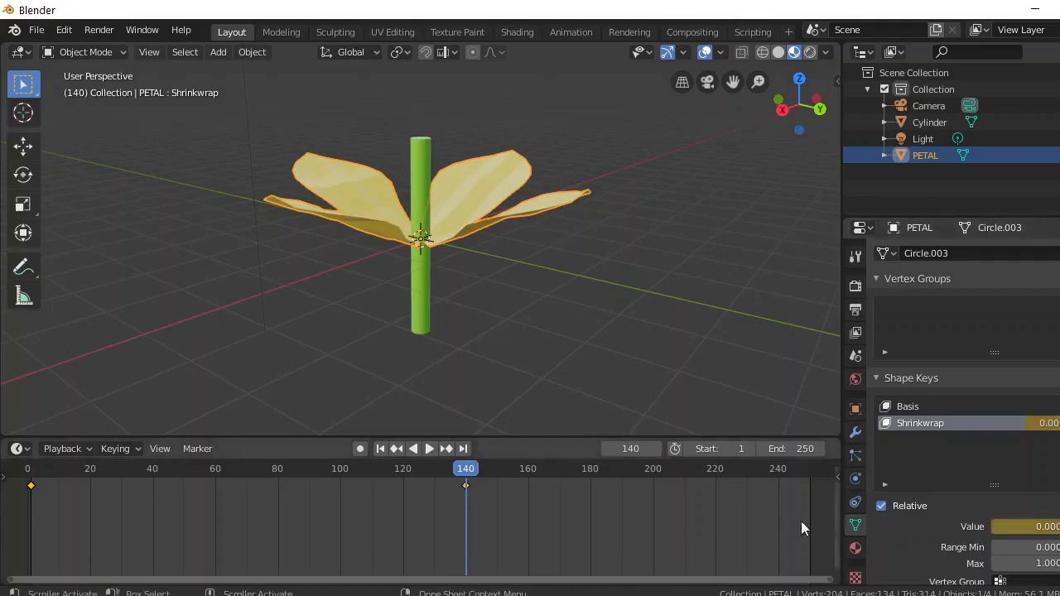
pyautogui.click(380, 449)
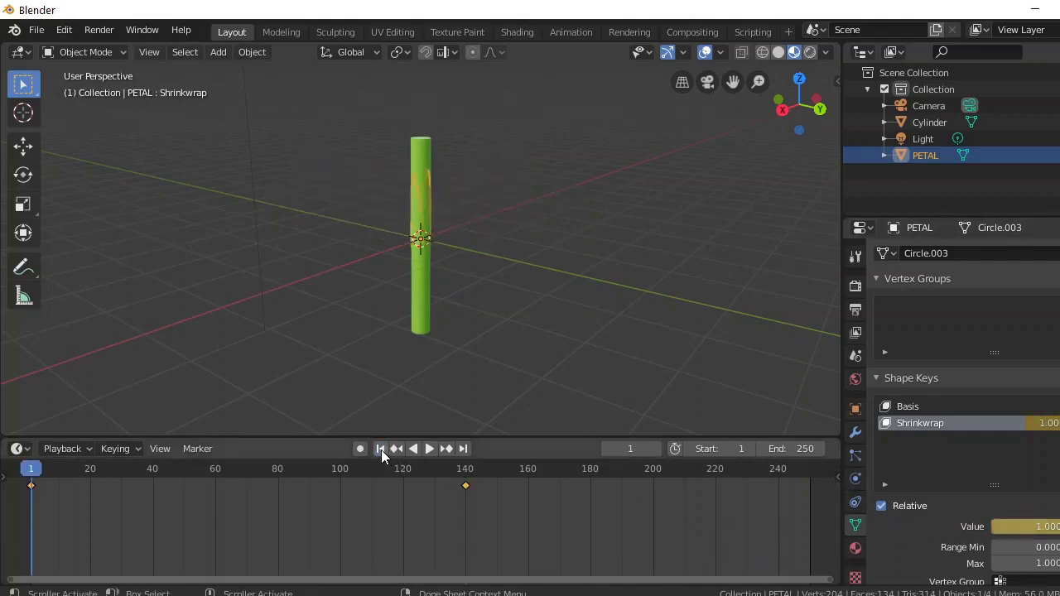
pyautogui.click(426, 449)
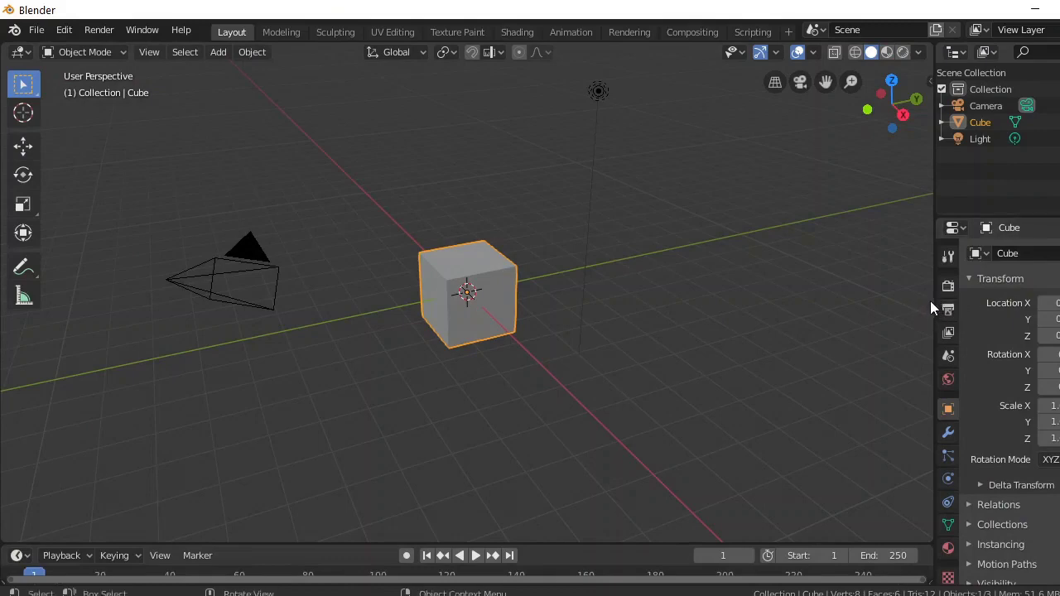
# - Widen the Outliner and Properties area and enlarge the Timeline
pyautogui.moveTo(933, 299); pyautogui.dragTo(784, 389)
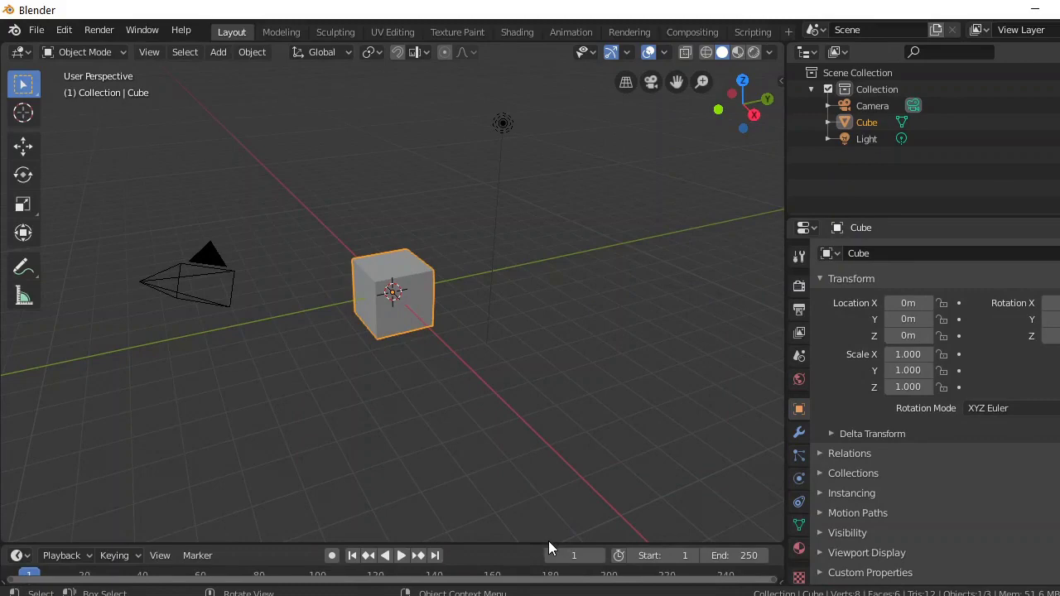
pyautogui.moveTo(546, 542); pyautogui.dragTo(539, 467)
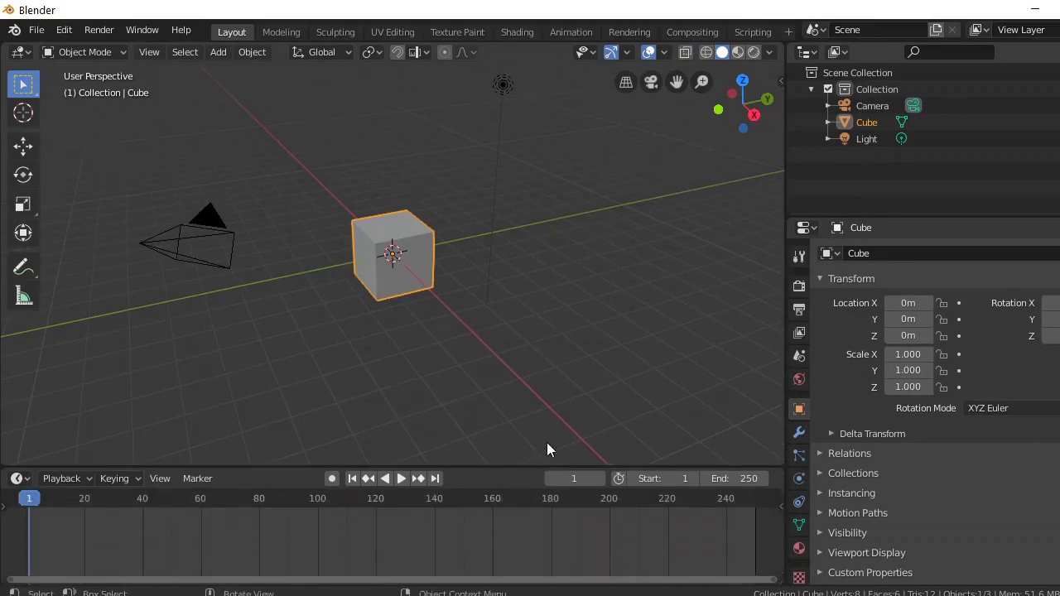
# - Add a particle system to the cube and play the animation to watch the emission
pyautogui.click(800, 456)
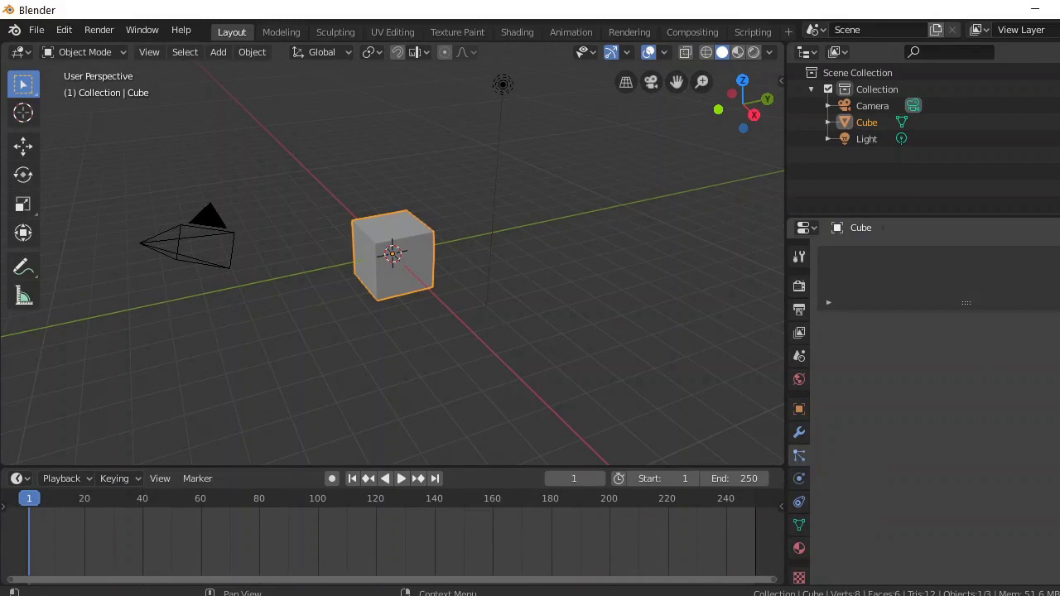
pyautogui.click(1050, 258)
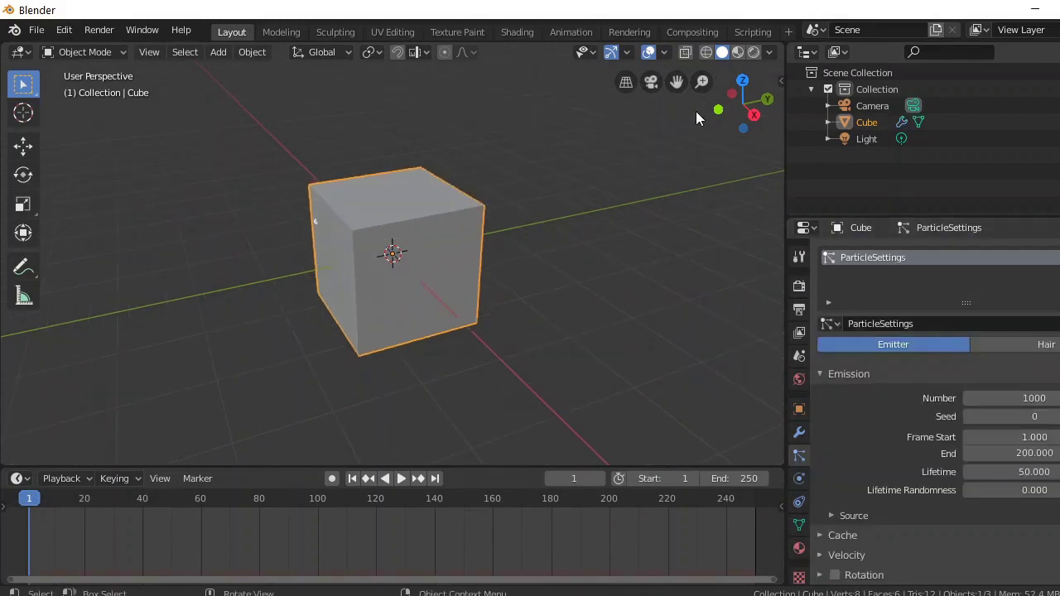
pyautogui.moveTo(743, 107)
pyautogui.mouseDown()
pyautogui.moveTo(799, 107)
pyautogui.moveTo(750, 106)
pyautogui.mouseUp()
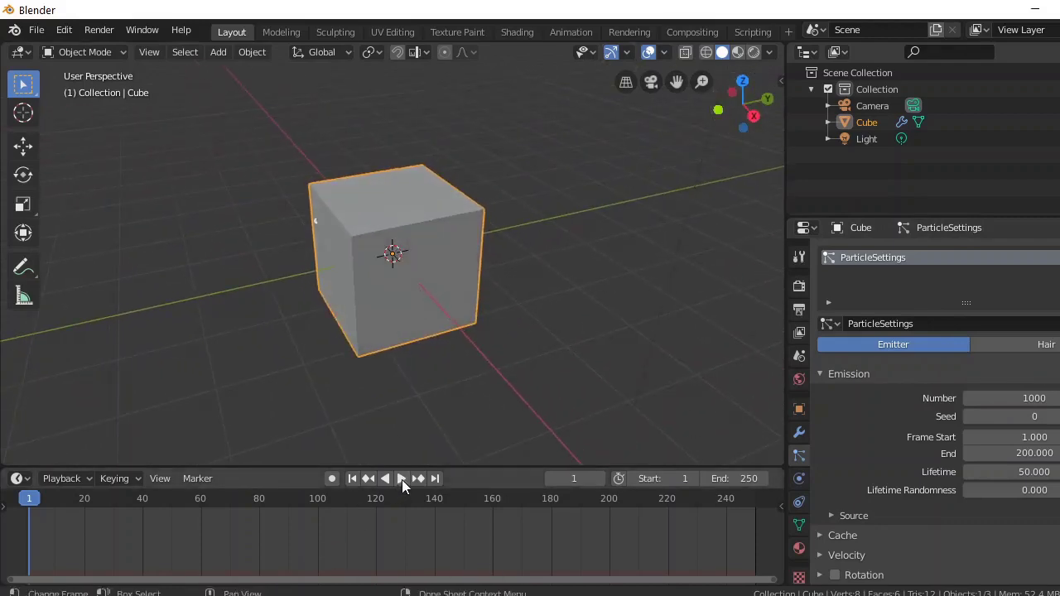
pyautogui.click(402, 480)
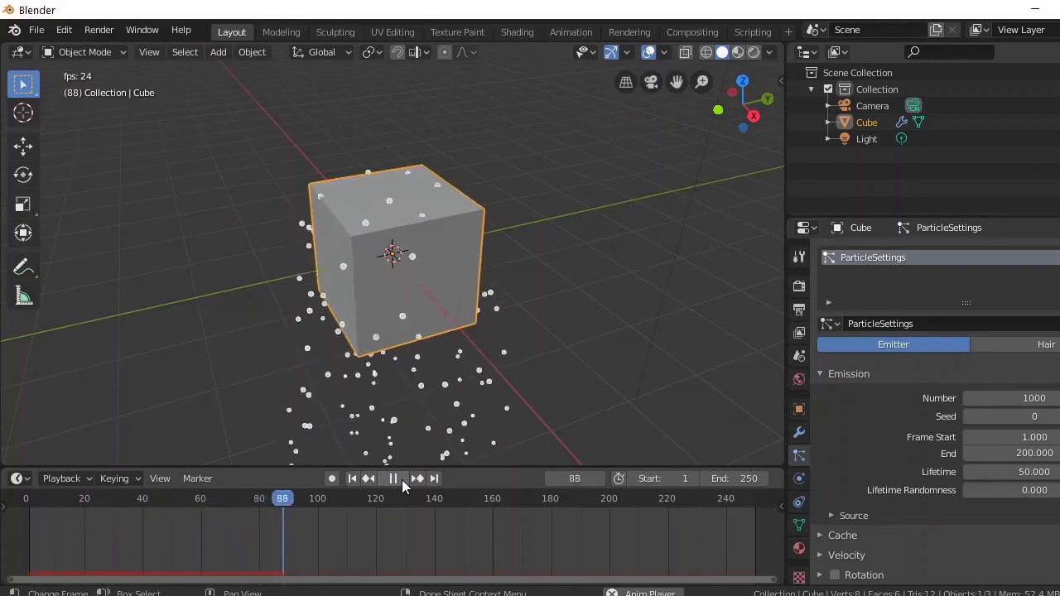
# - Inspect the Velocity and Physics settings, leaving damping at 0.000, then stop and rewind to frame 1
pyautogui.scroll(-4, 932, 503)
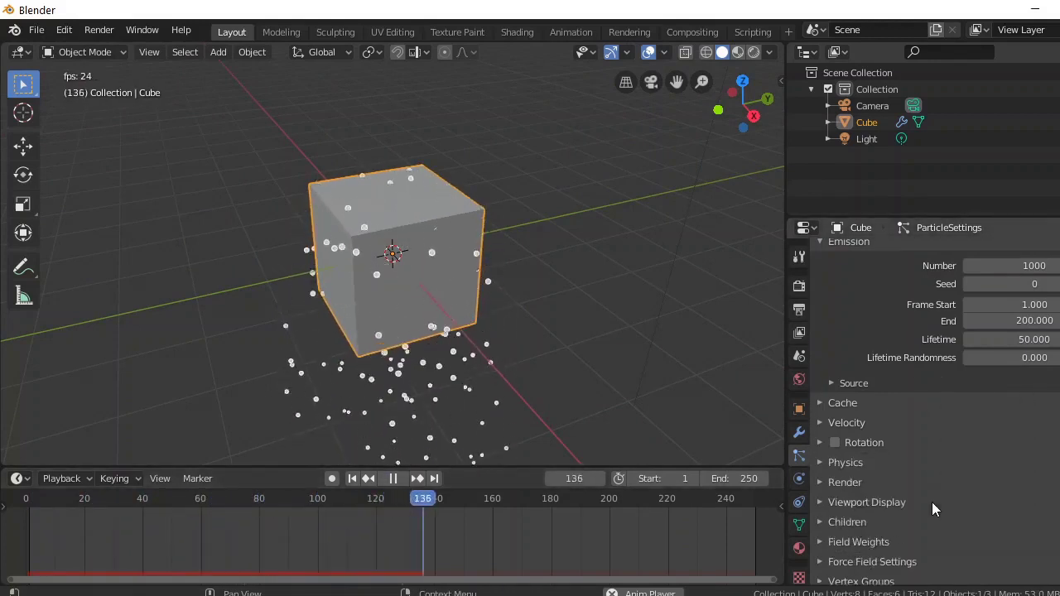
pyautogui.click(822, 422)
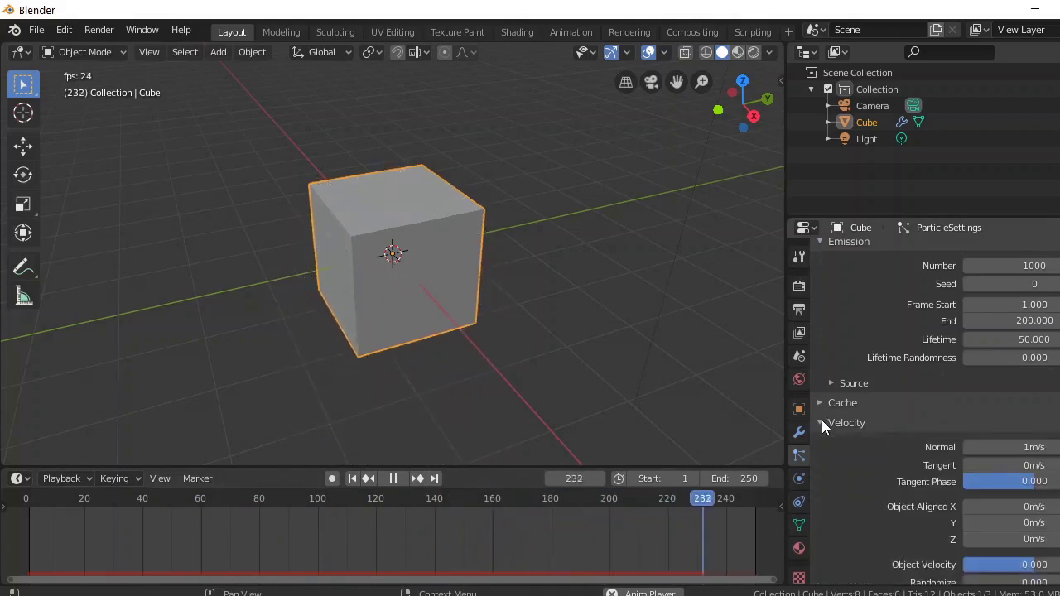
pyautogui.scroll(-5, 822, 420)
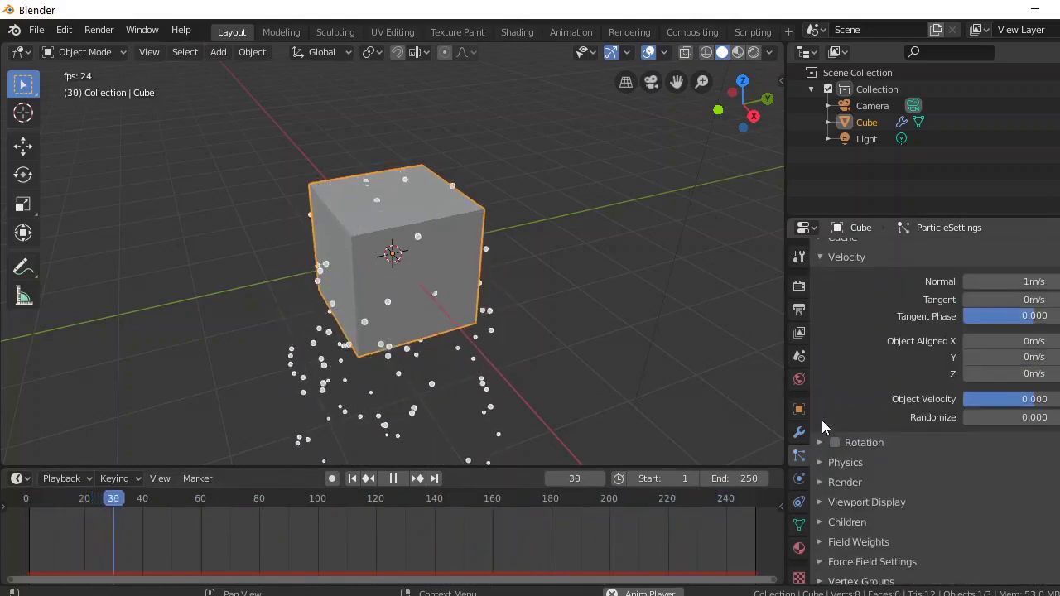
pyautogui.click(819, 463)
pyautogui.scroll(-4, 944, 485)
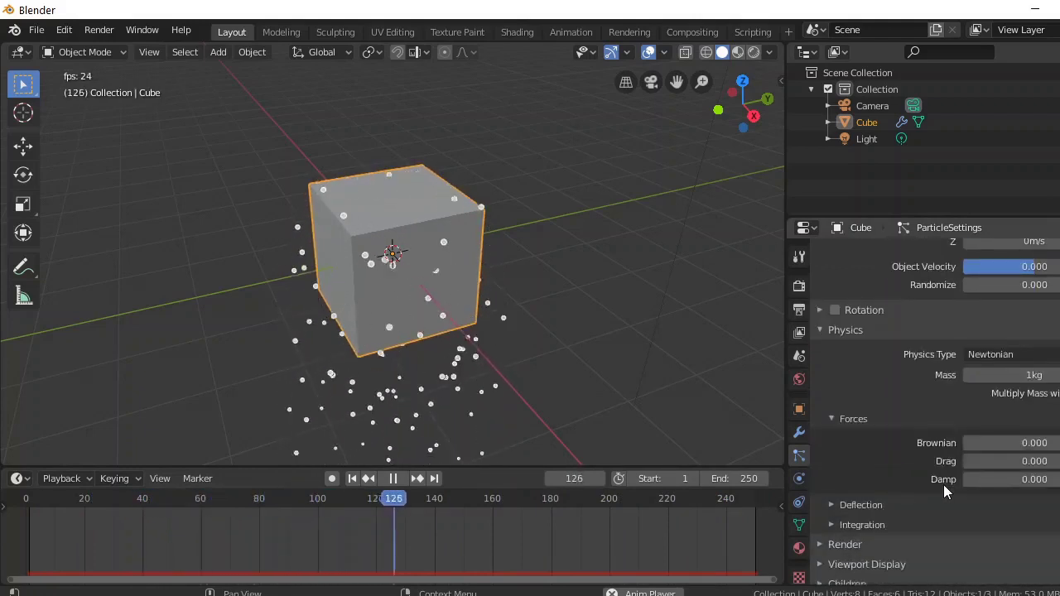
pyautogui.moveTo(1001, 481); pyautogui.dragTo(966, 480)
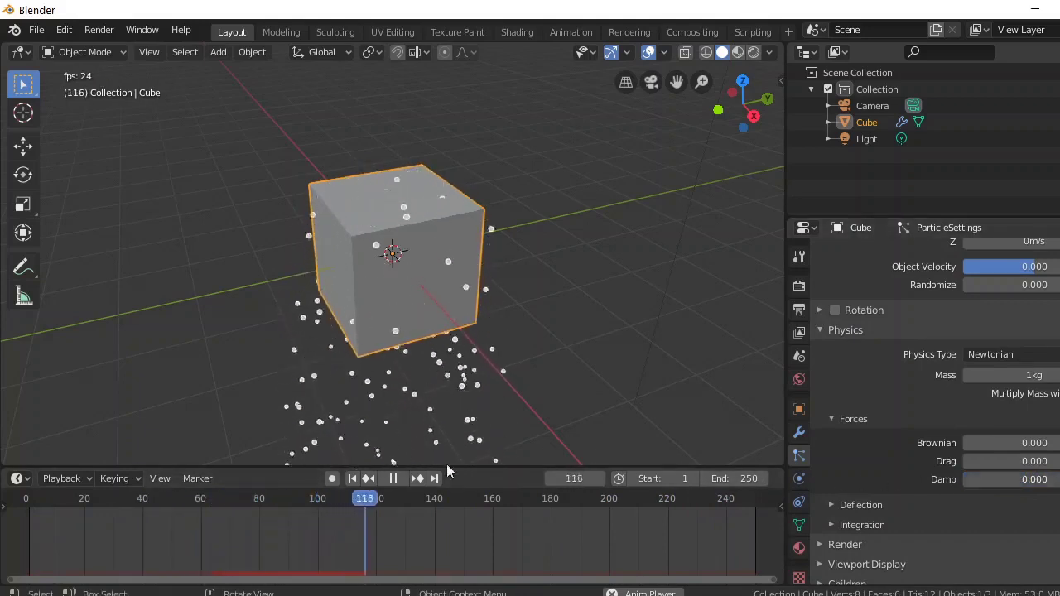
pyautogui.click(393, 478)
pyautogui.click(353, 479)
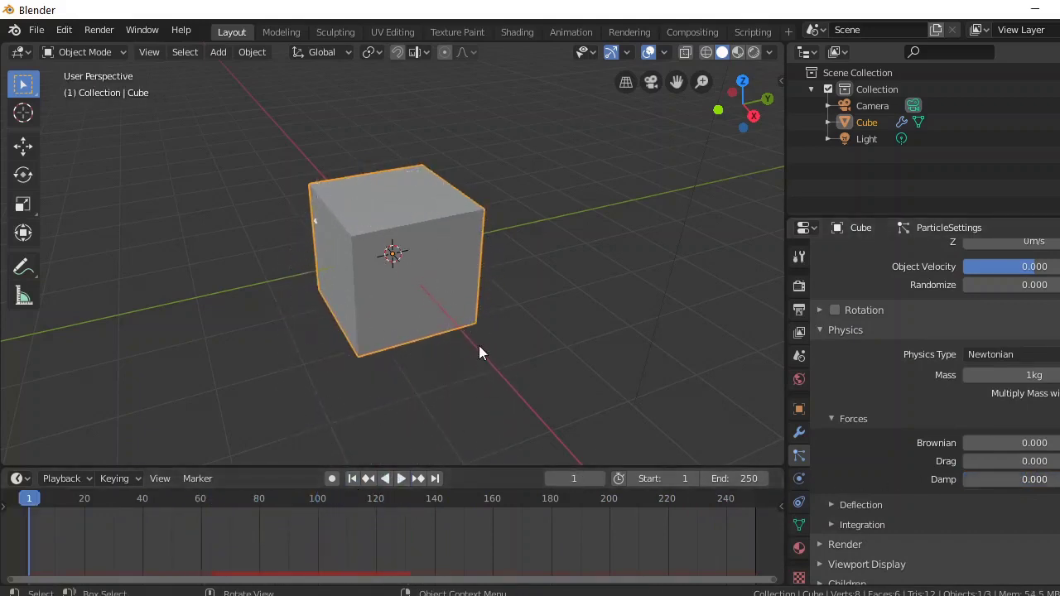
# - Add an icosphere and scale it down to a small sphere
pyautogui.scroll(1, 481, 343)
pyautogui.scroll(-3, 493, 336)
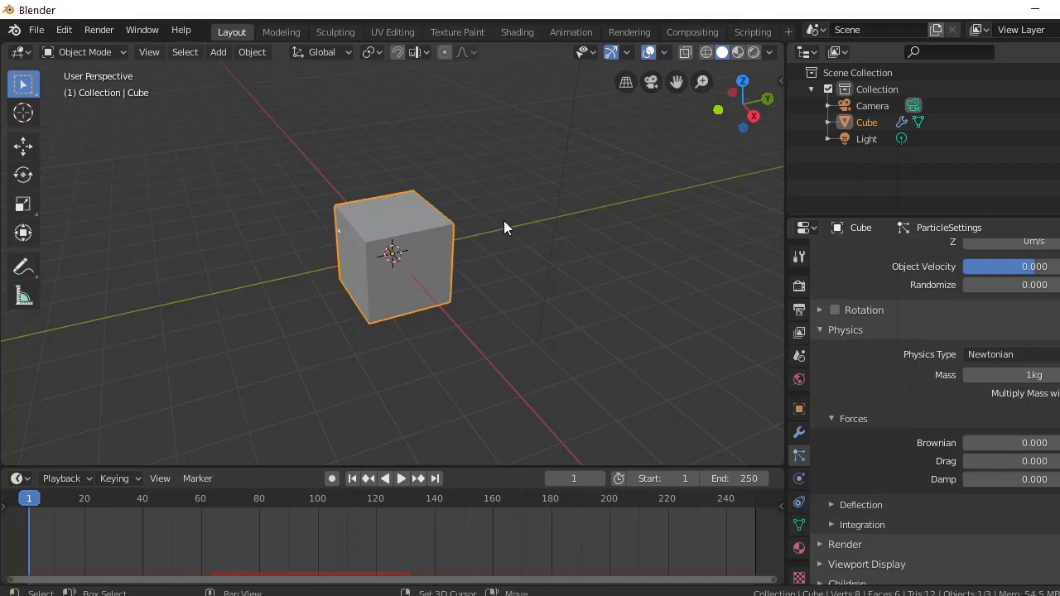
pyautogui.hotkey('shift', 'a')
pyautogui.moveTo(504, 220)
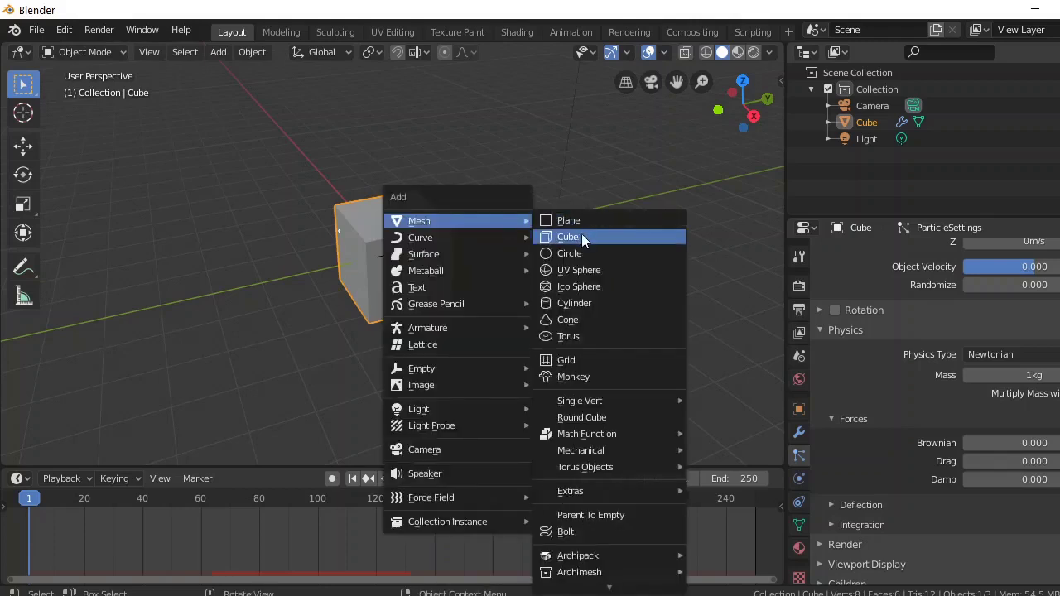
pyautogui.click(587, 287)
pyautogui.press('s')
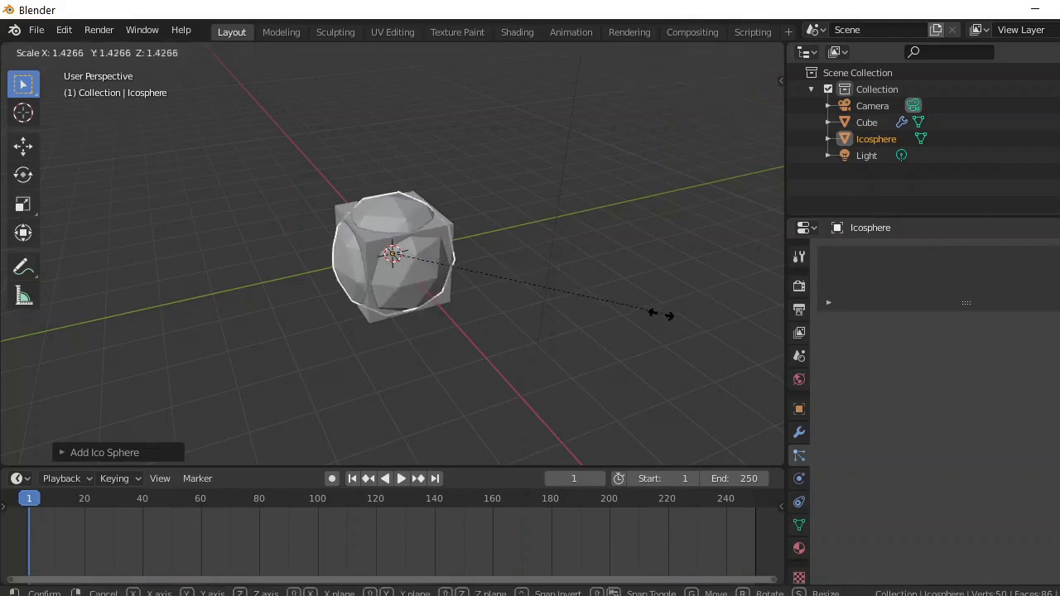
pyautogui.click(464, 283)
# - Move the icosphere up and to the right of the cube and shade it smooth
pyautogui.press('g')
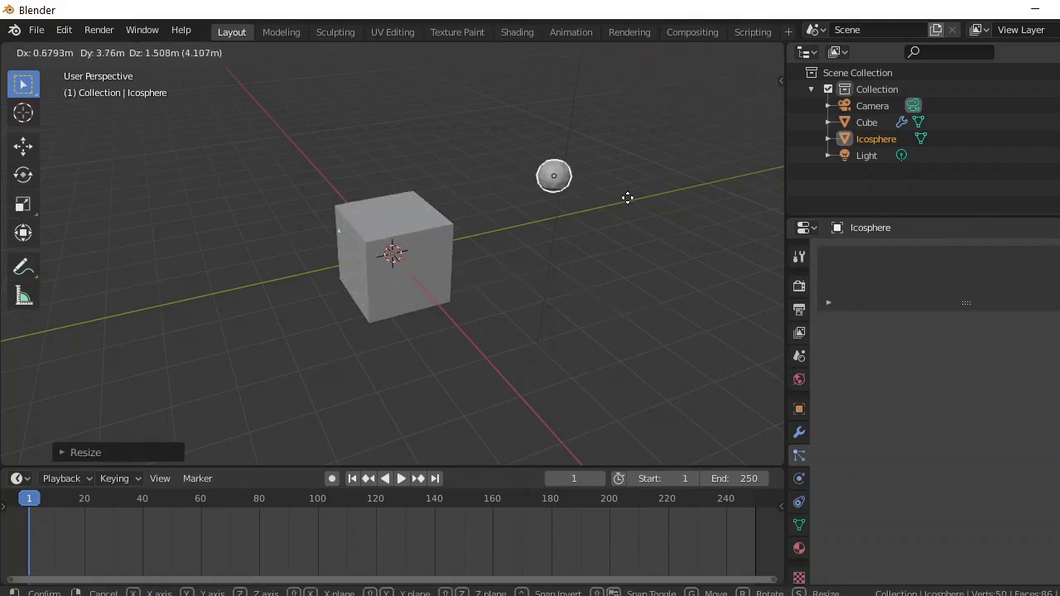
pyautogui.click(635, 196)
pyautogui.rightClick(561, 176)
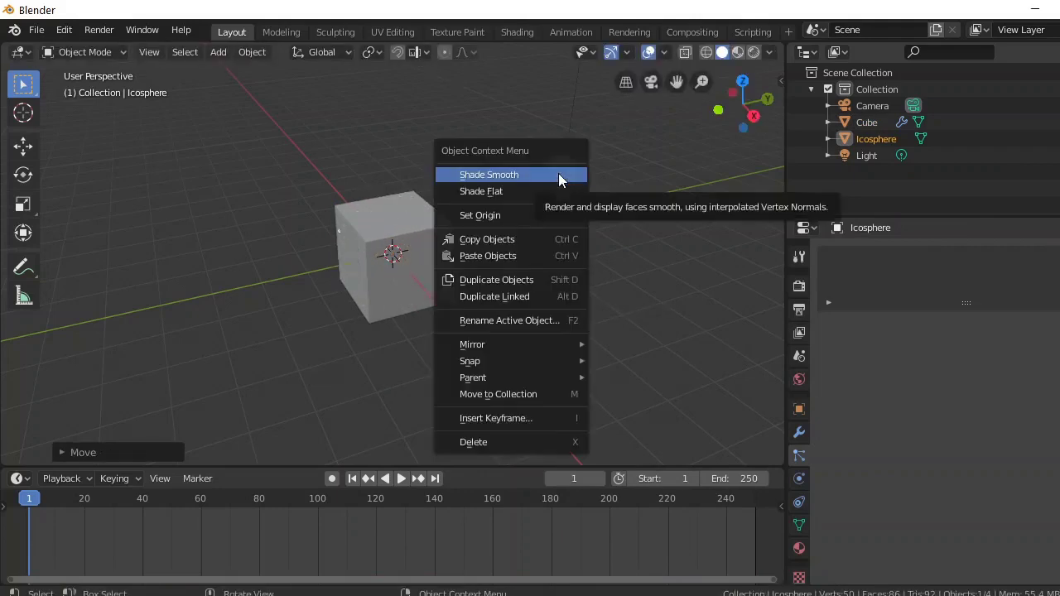
pyautogui.click(559, 177)
pyautogui.click(866, 156)
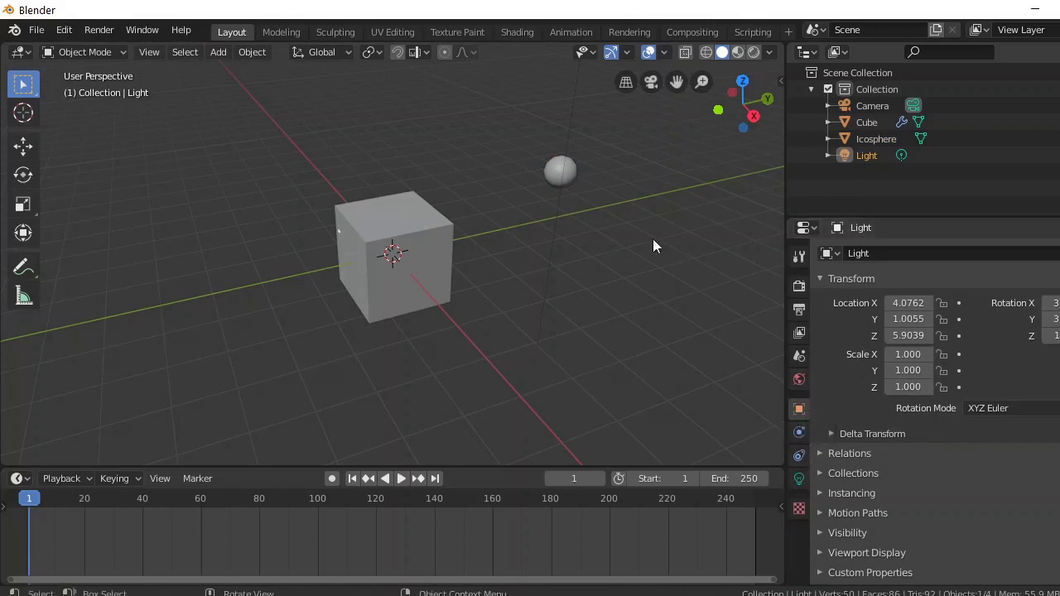
# - Give the icosphere a new yellow Material.001 and view it in Material Preview shading
pyautogui.click(562, 168)
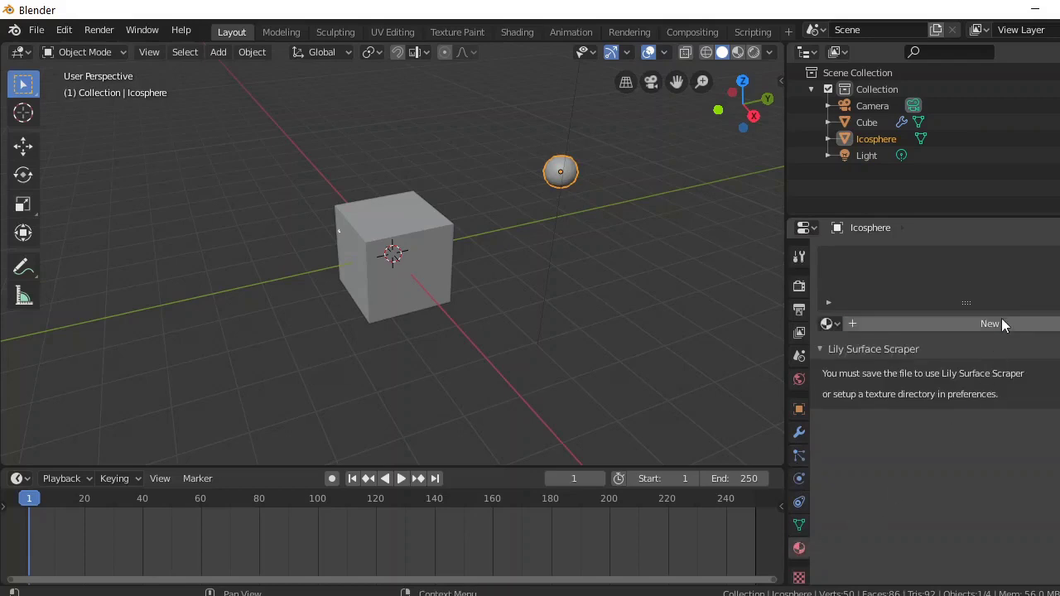
pyautogui.click(989, 322)
pyautogui.click(1050, 492)
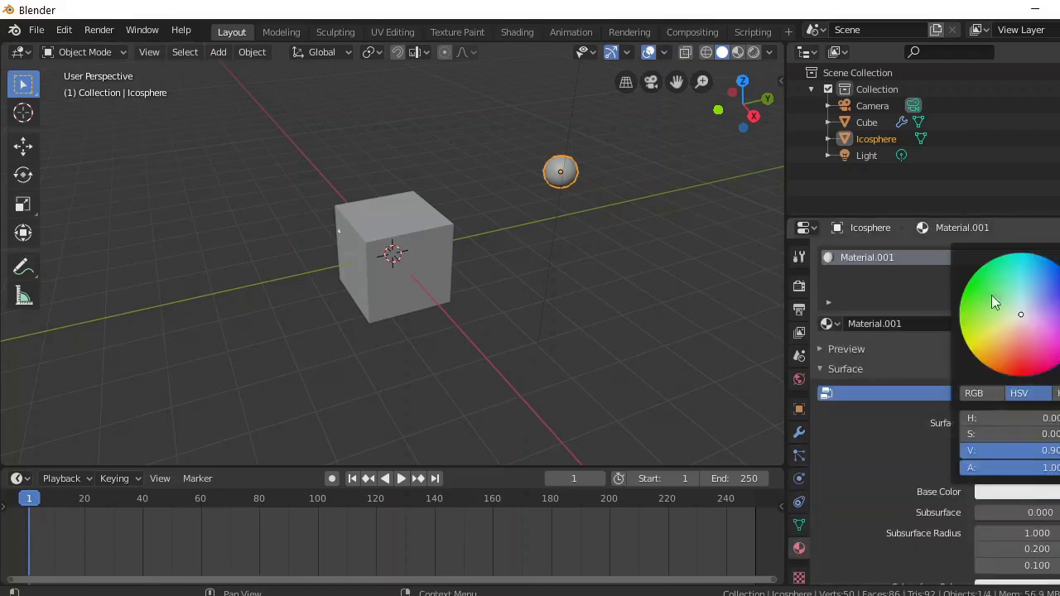
pyautogui.moveTo(1030, 307); pyautogui.dragTo(1019, 376)
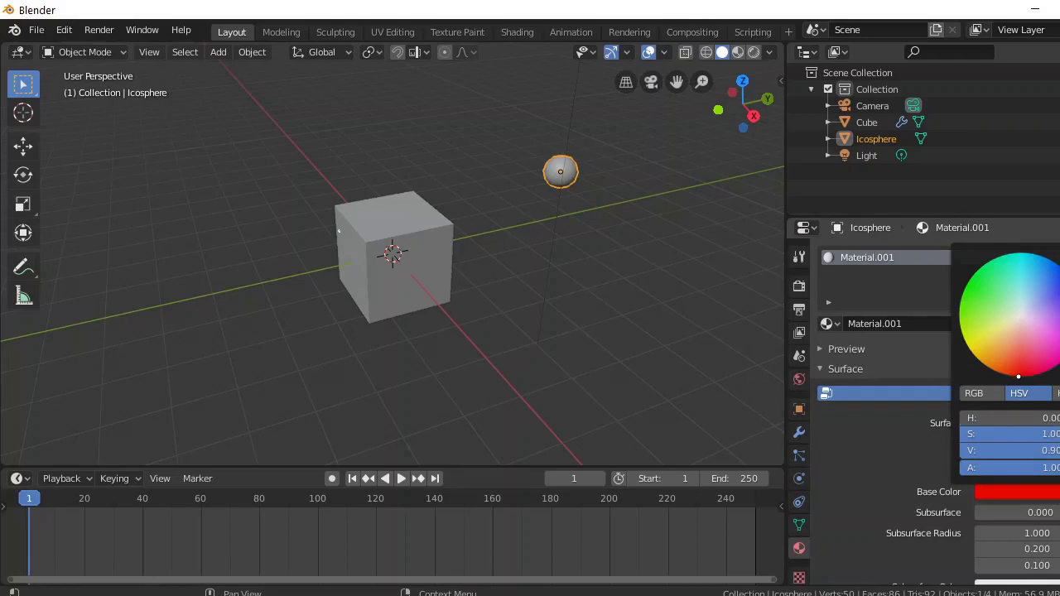
pyautogui.click(1016, 368)
pyautogui.moveTo(1016, 368); pyautogui.dragTo(973, 349)
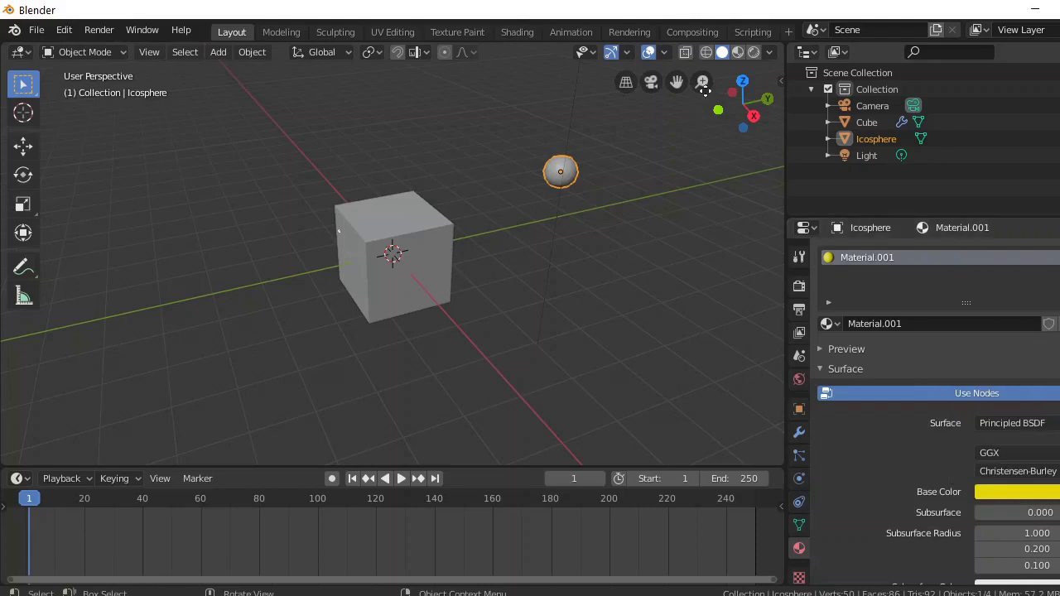
pyautogui.click(739, 53)
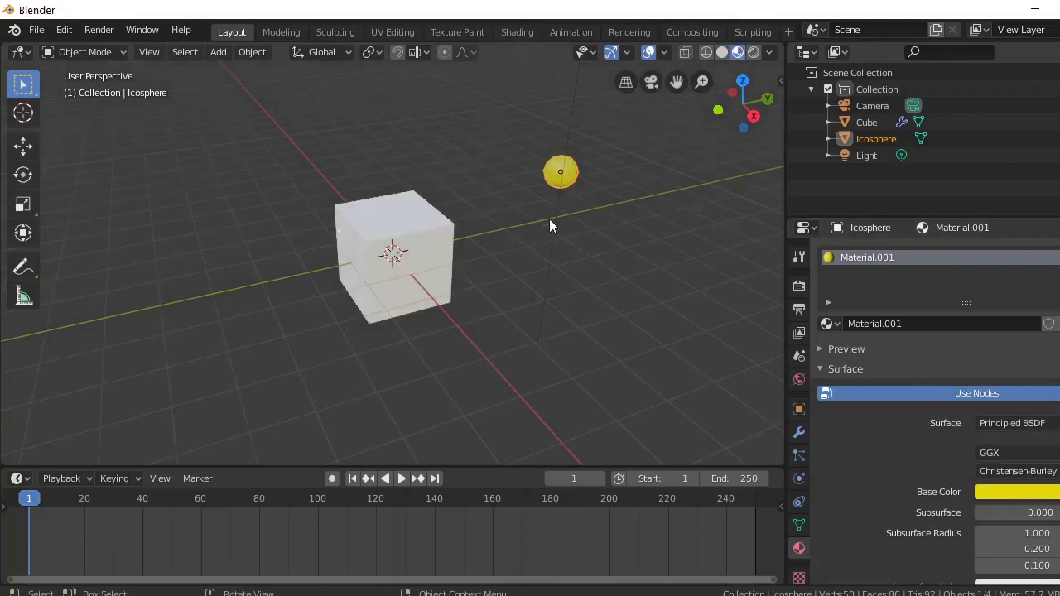
pyautogui.click(389, 267)
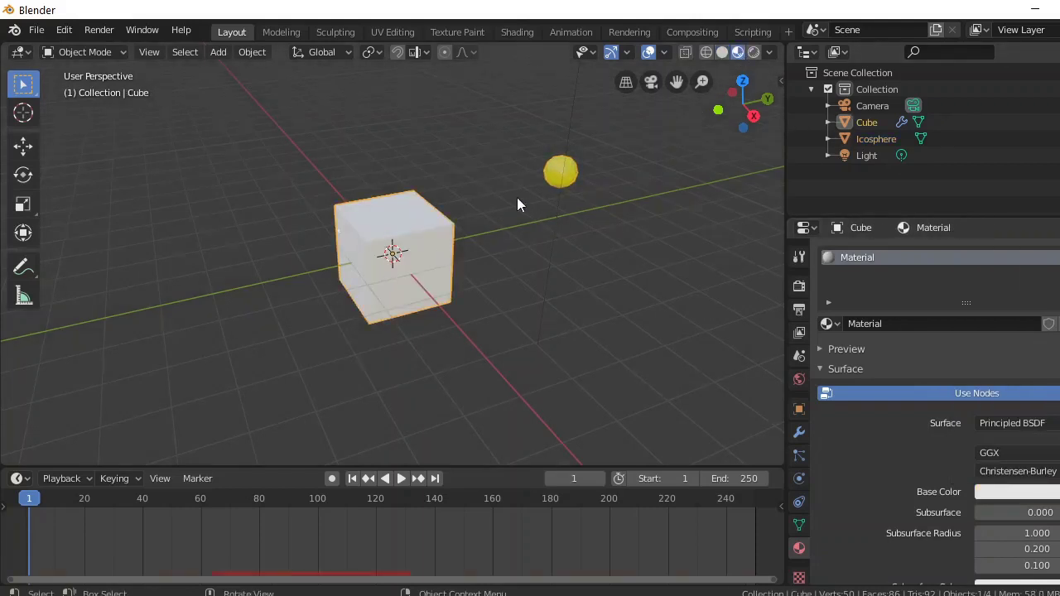
pyautogui.click(559, 173)
# - Set the cube's particles to render as Object instances of the Icosphere
pyautogui.click(388, 263)
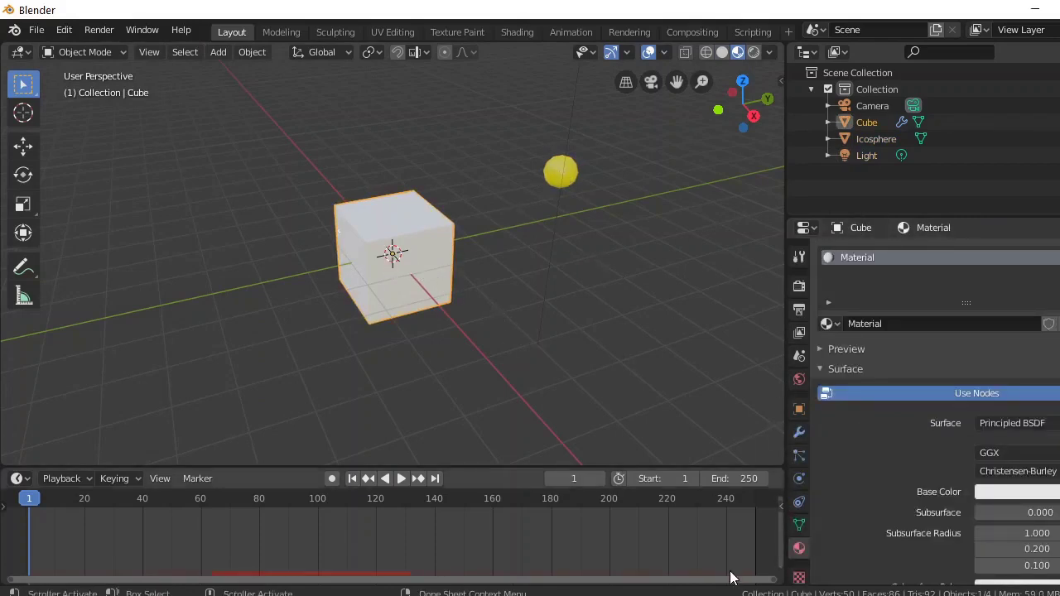
pyautogui.click(800, 457)
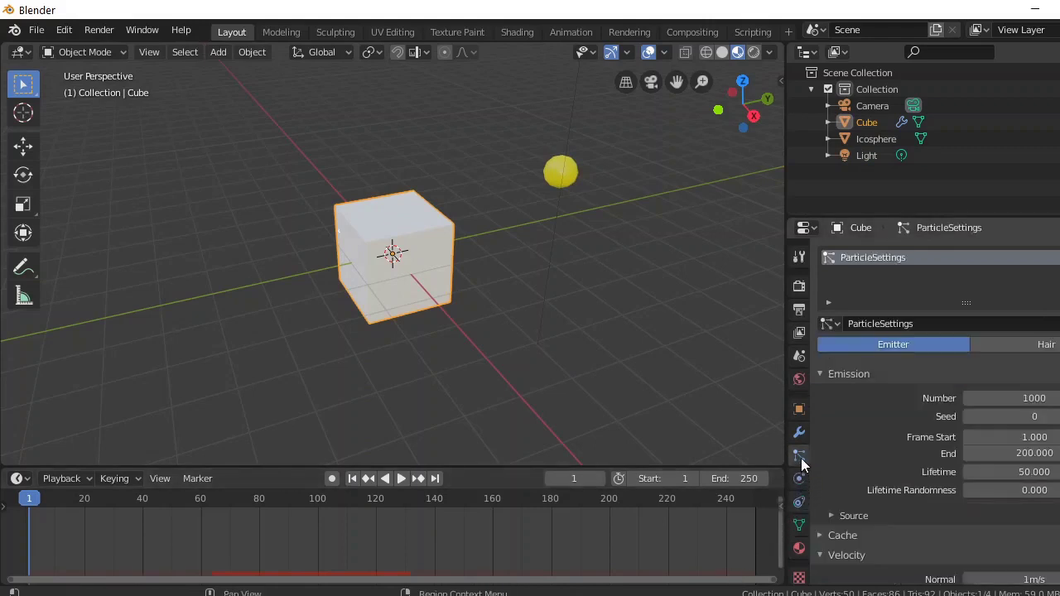
pyautogui.scroll(-4, 948, 472)
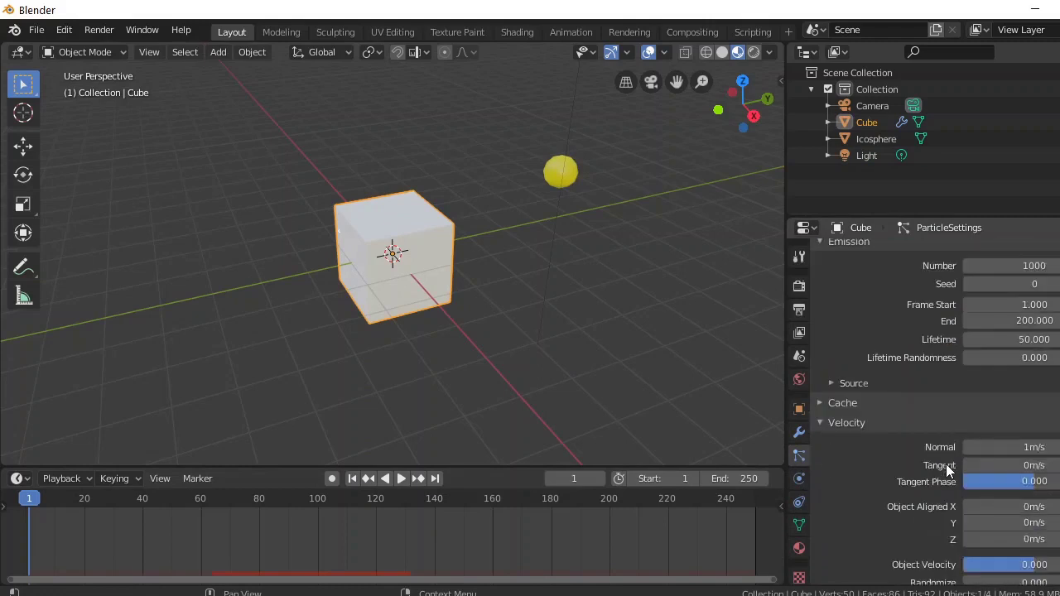
pyautogui.scroll(-4, 947, 469)
pyautogui.scroll(-5, 947, 469)
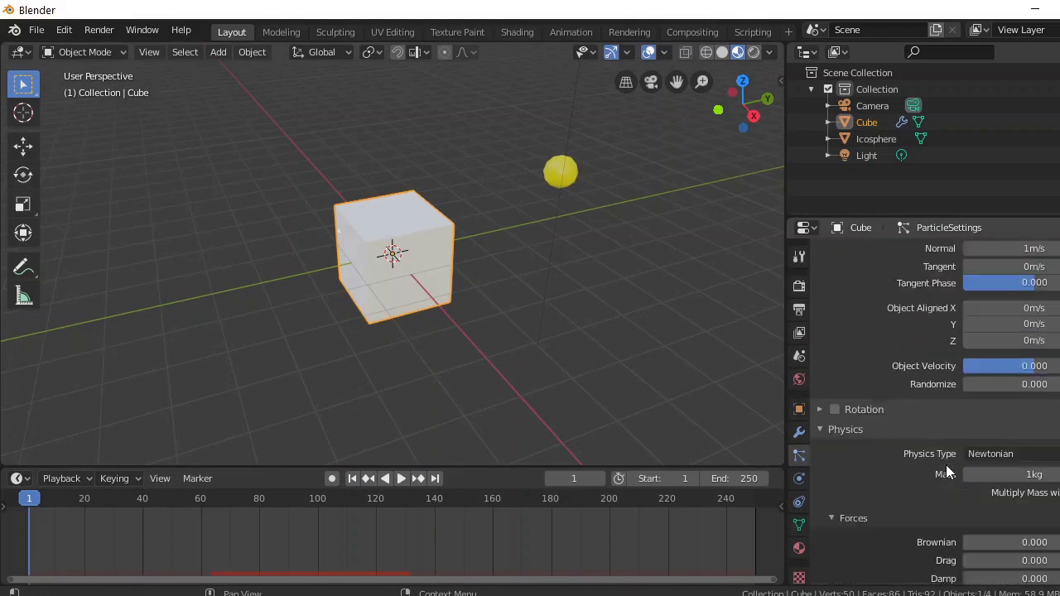
pyautogui.scroll(-3, 942, 467)
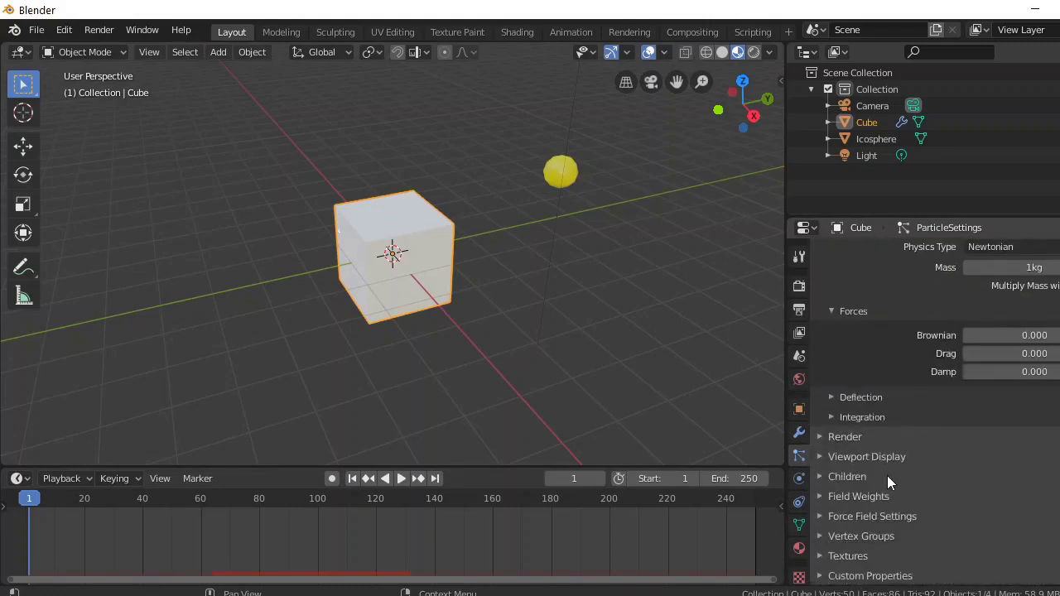
pyautogui.click(819, 437)
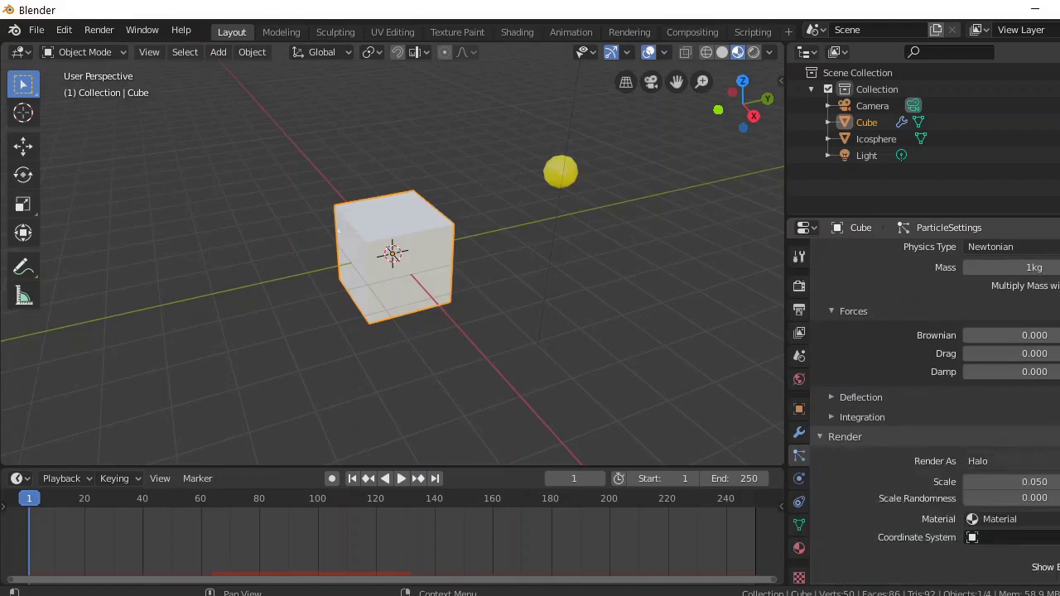
pyautogui.click(1011, 461)
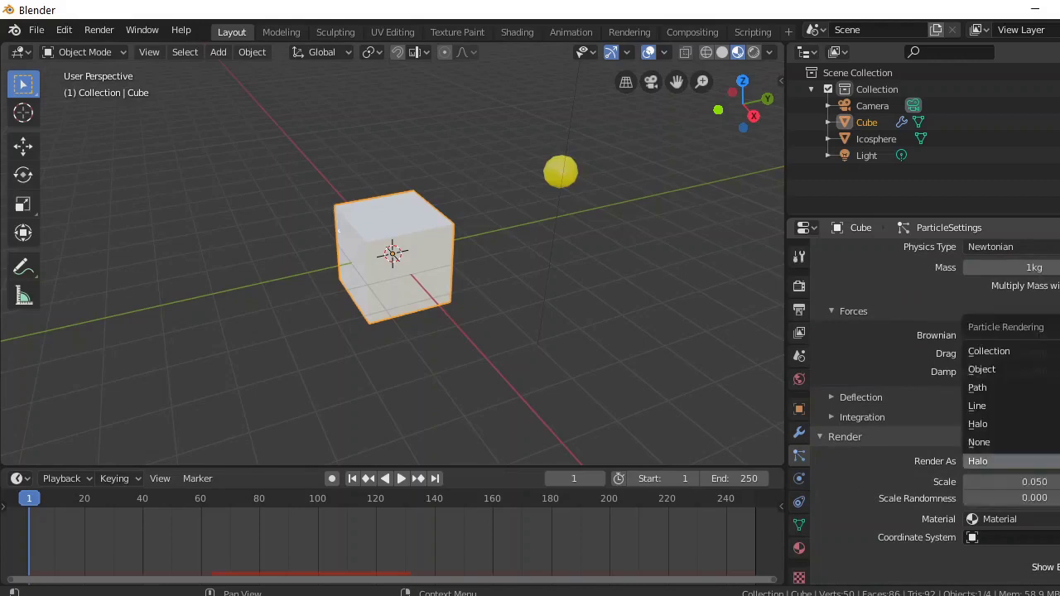
pyautogui.click(994, 369)
pyautogui.scroll(-5, 1000, 427)
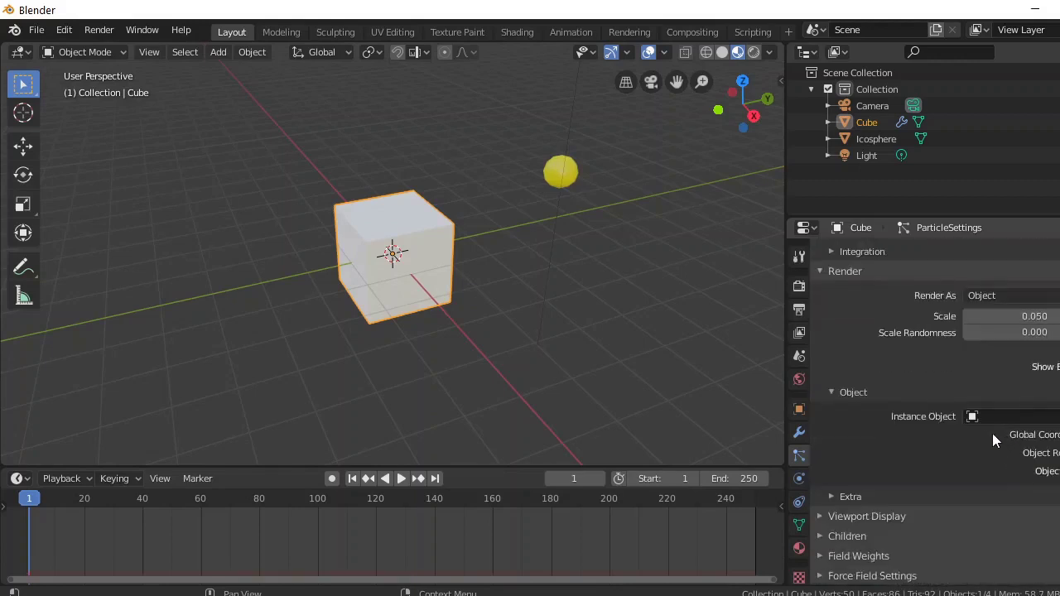
pyautogui.click(970, 417)
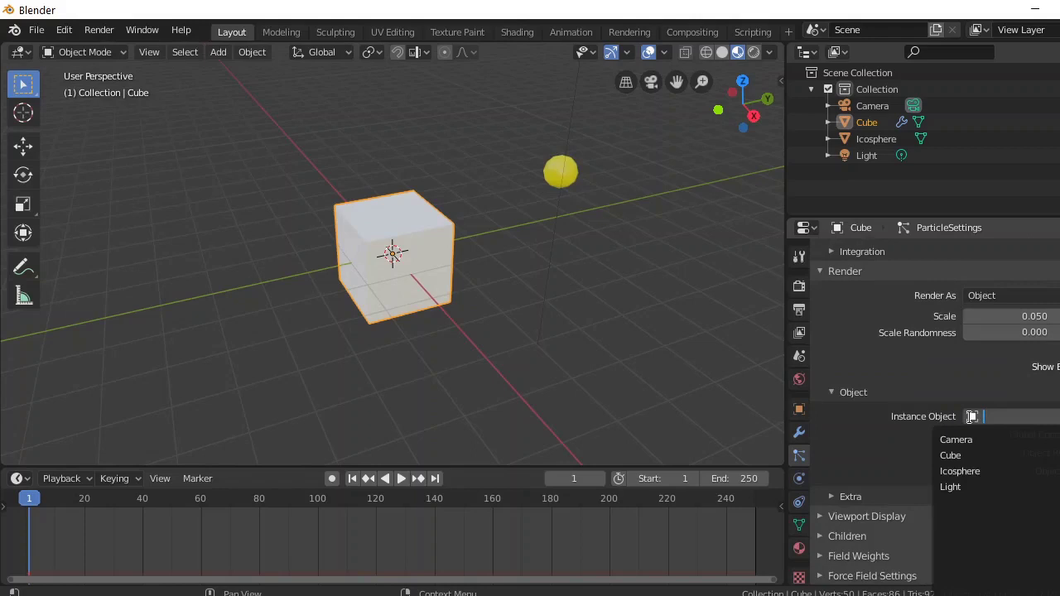
pyautogui.click(967, 472)
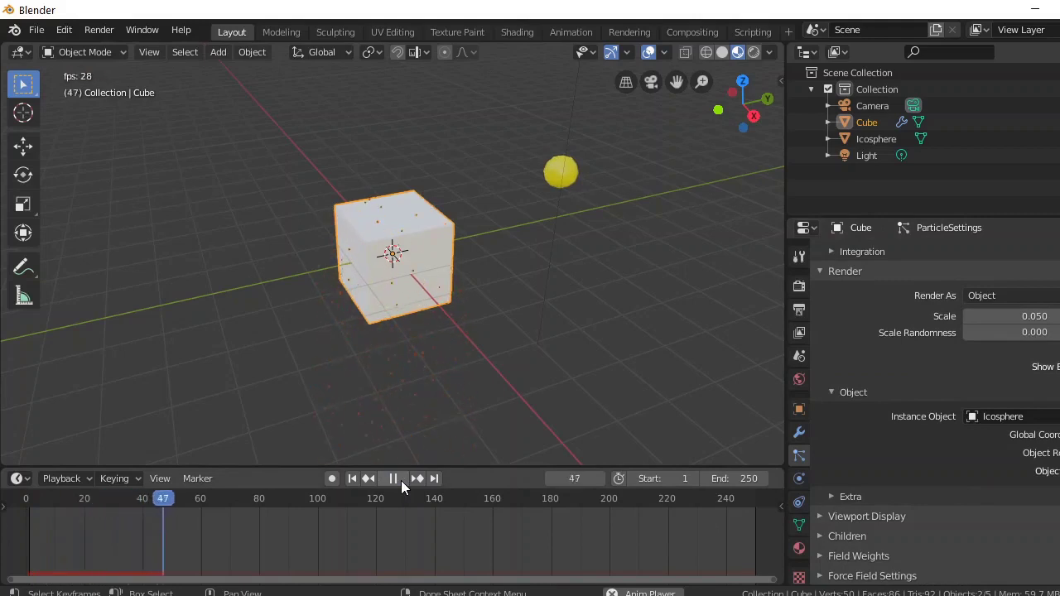
# - Raise the particle scale to about 0.41, play the animation, and rewind to frame 1
pyautogui.click(400, 481)
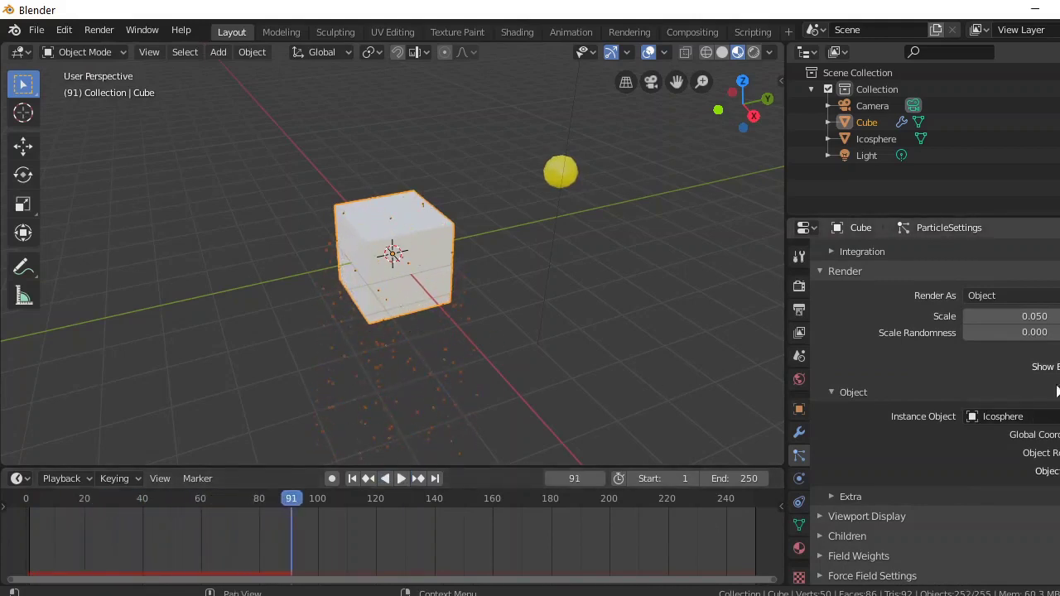
pyautogui.moveTo(1032, 316); pyautogui.dragTo(1059, 316)
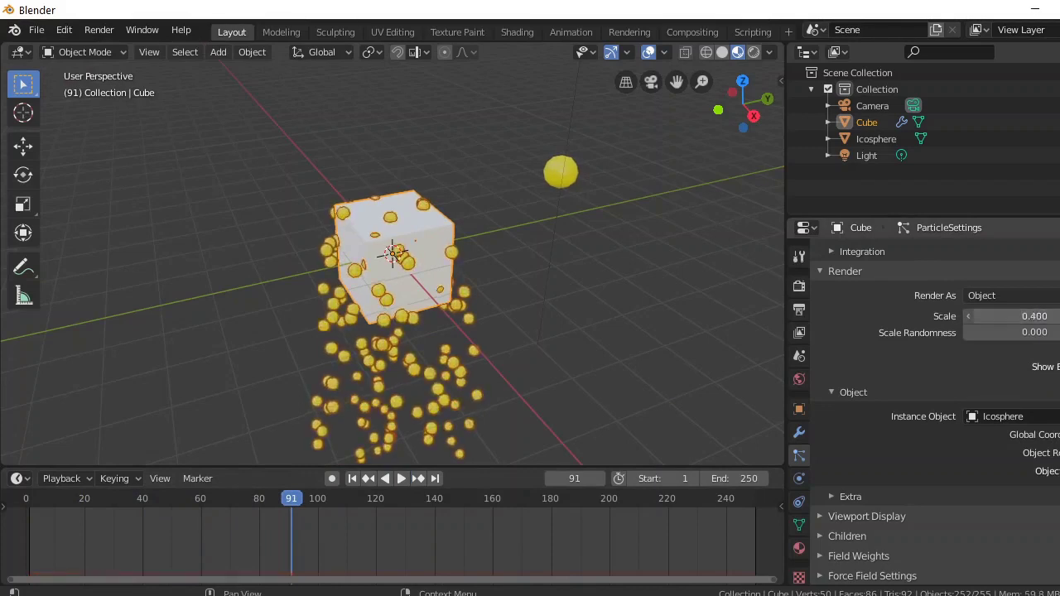
pyautogui.click(401, 479)
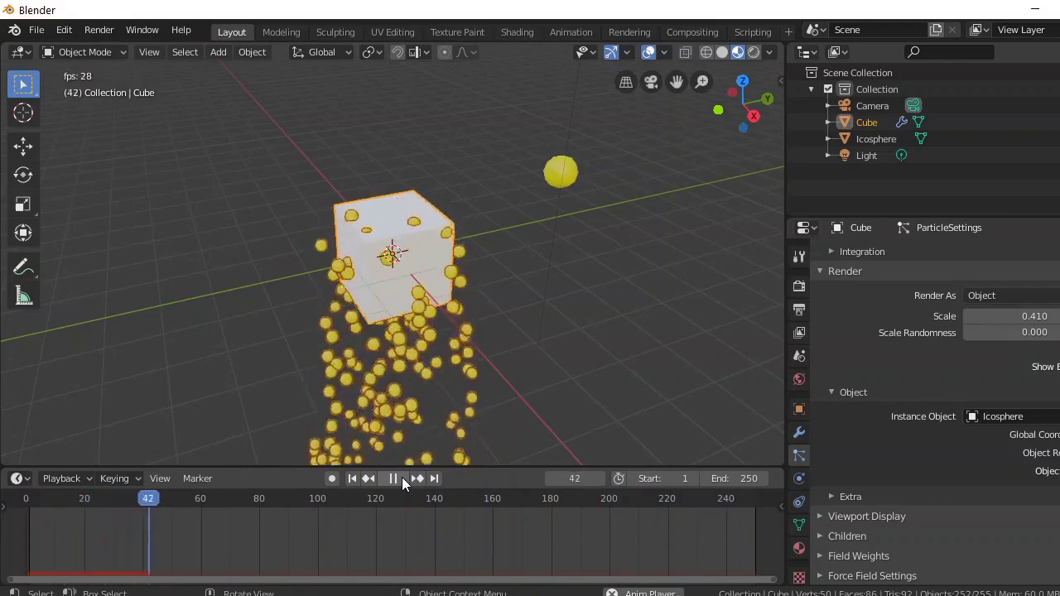
pyautogui.click(401, 478)
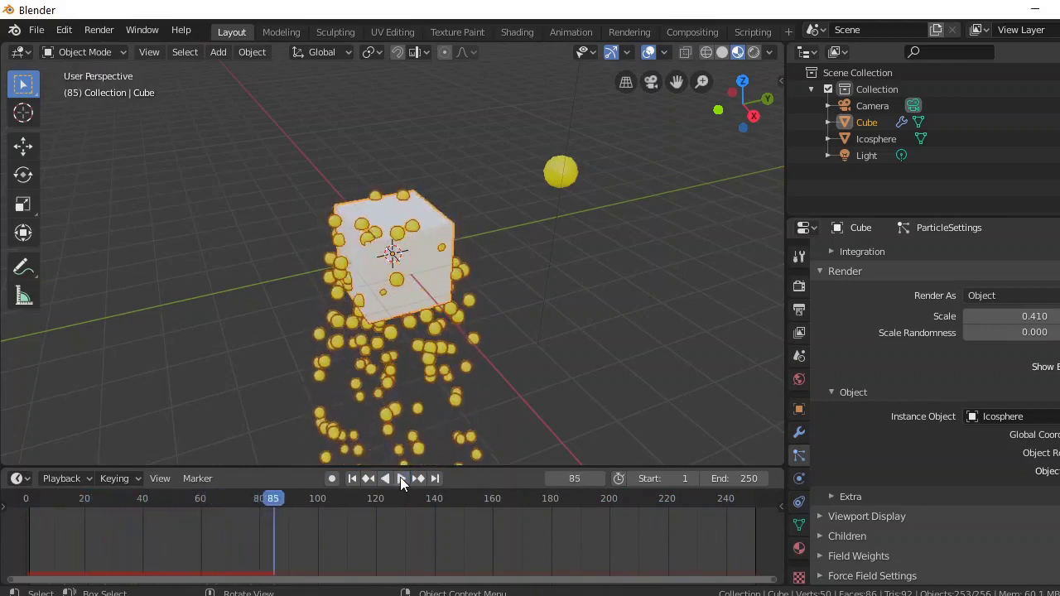
pyautogui.click(349, 479)
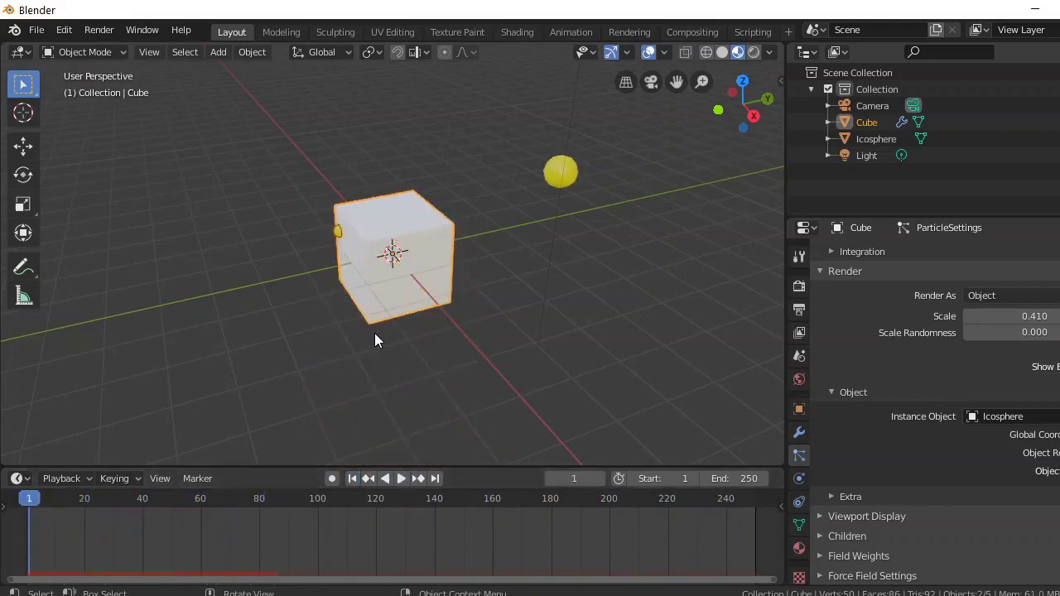
# - Add a plane, enlarge it, and move it down beneath the cube
pyautogui.hotkey('shift', 'a')
pyautogui.moveTo(357, 286)
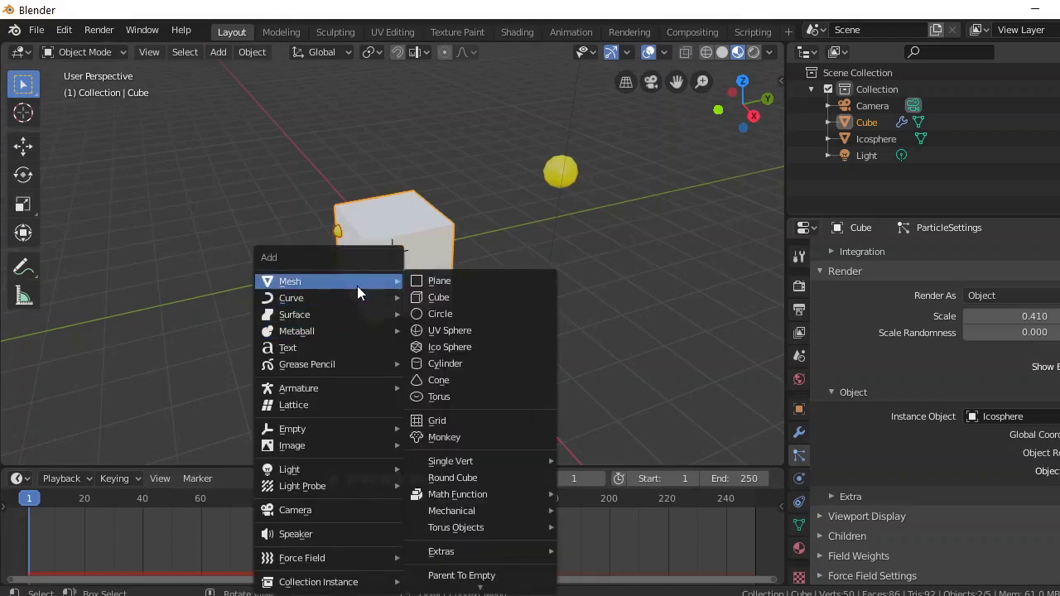
pyautogui.click(449, 284)
pyautogui.press('s')
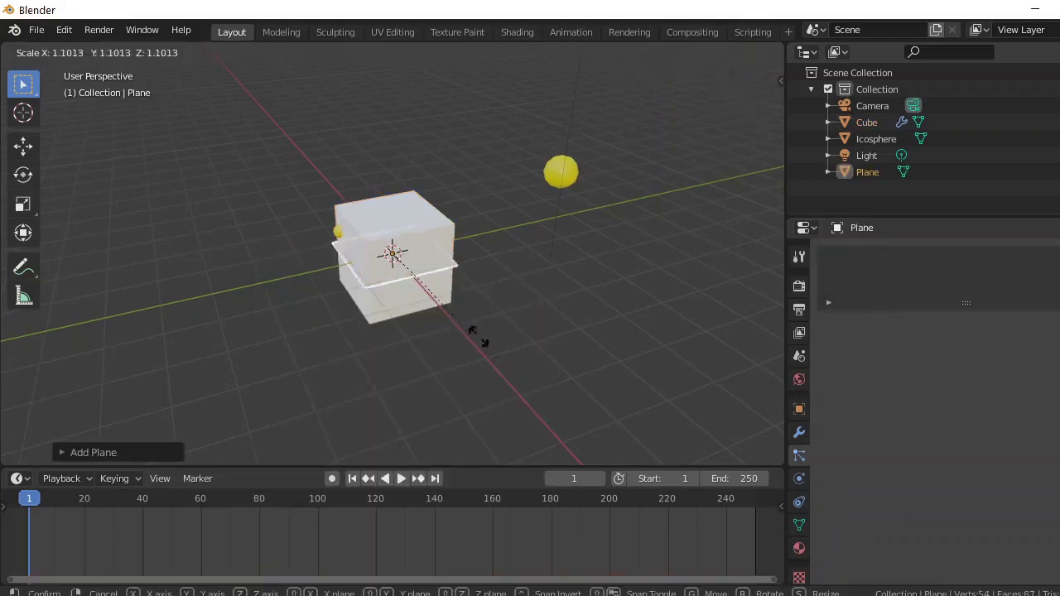
pyautogui.click(2, 352)
pyautogui.press('g')
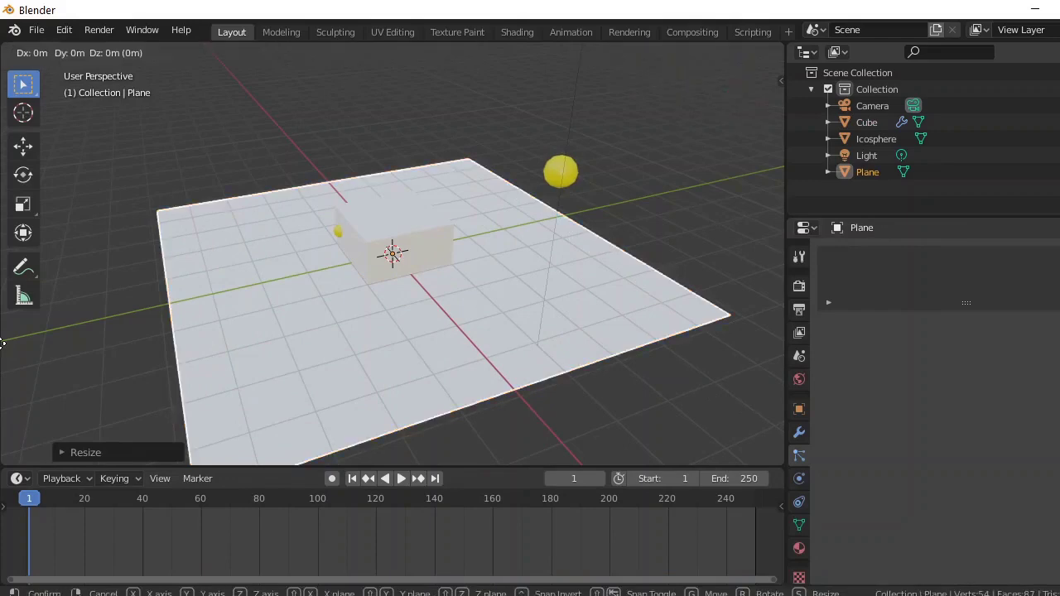
pyautogui.click(768, 453)
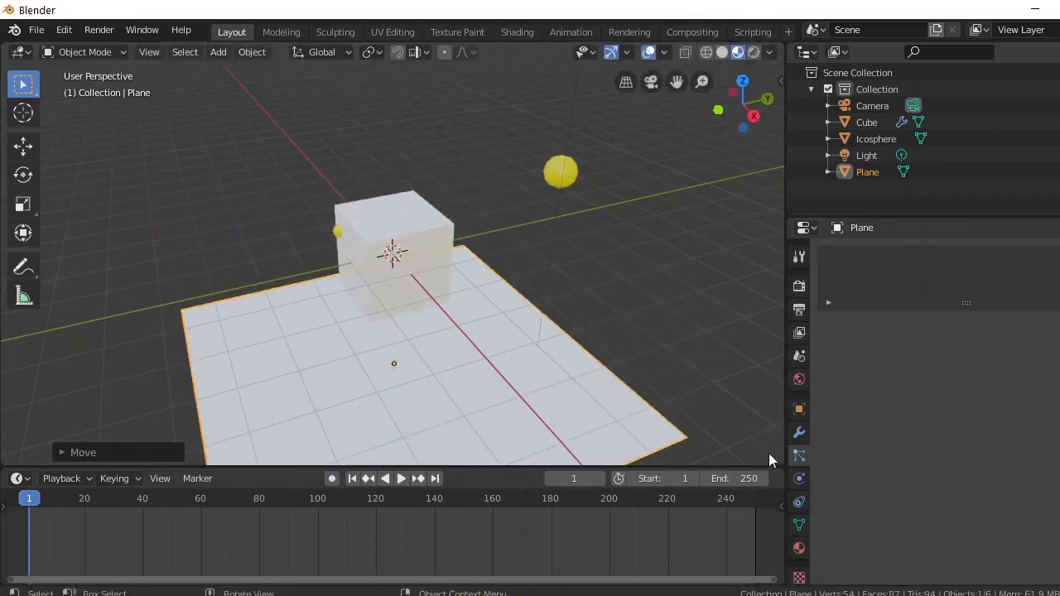
# - Scale the plane up further and adjust its position along Y and X
pyautogui.scroll(2, 675, 359)
pyautogui.scroll(-3, 676, 359)
pyautogui.scroll(-1, 675, 359)
pyautogui.press('s')
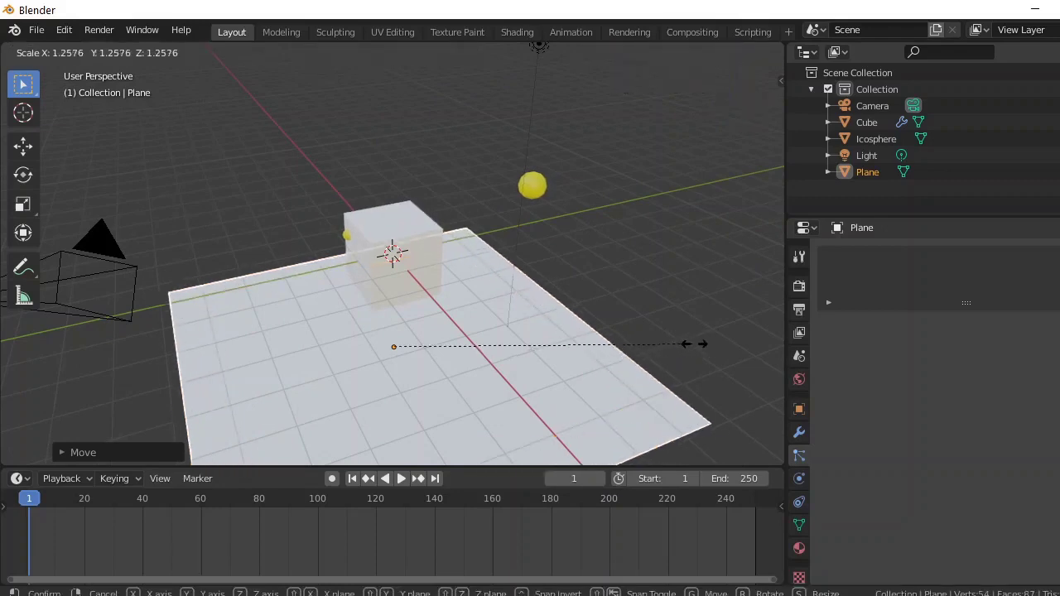
pyautogui.click(703, 345)
pyautogui.scroll(-2, 643, 345)
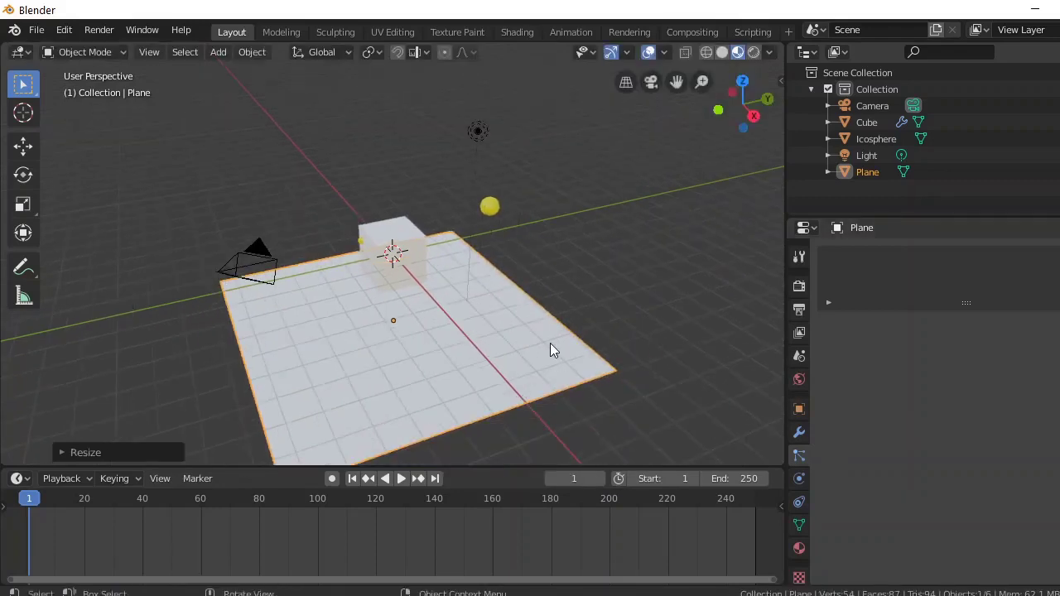
pyautogui.press('g')
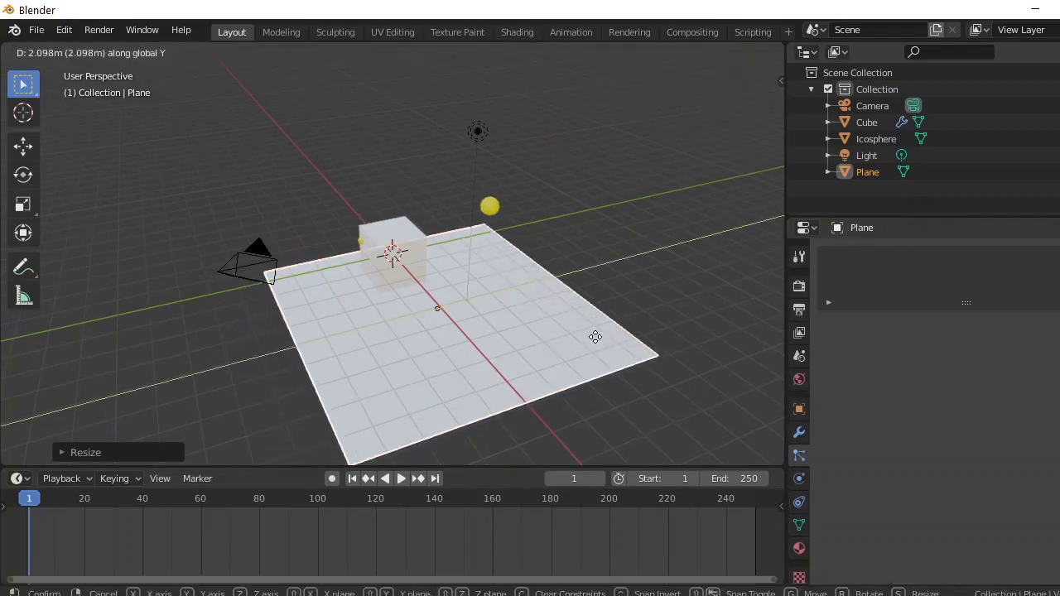
pyautogui.click(596, 337)
pyautogui.press('g')
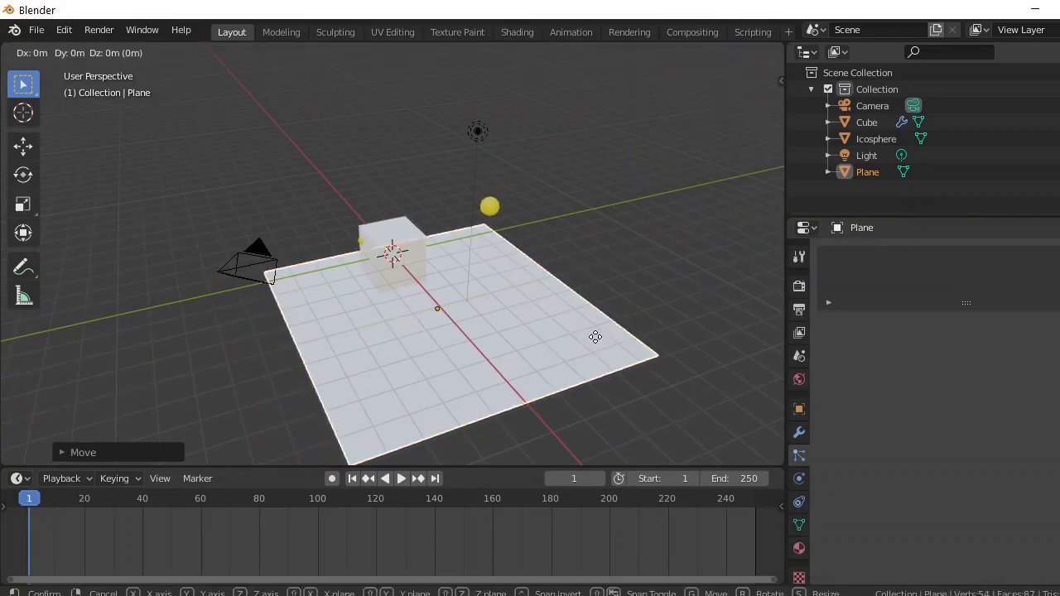
pyautogui.press('x')
pyautogui.click(624, 327)
# - Play the animation to watch the particles over the plane, then rewind to frame 1
pyautogui.scroll(2, 629, 328)
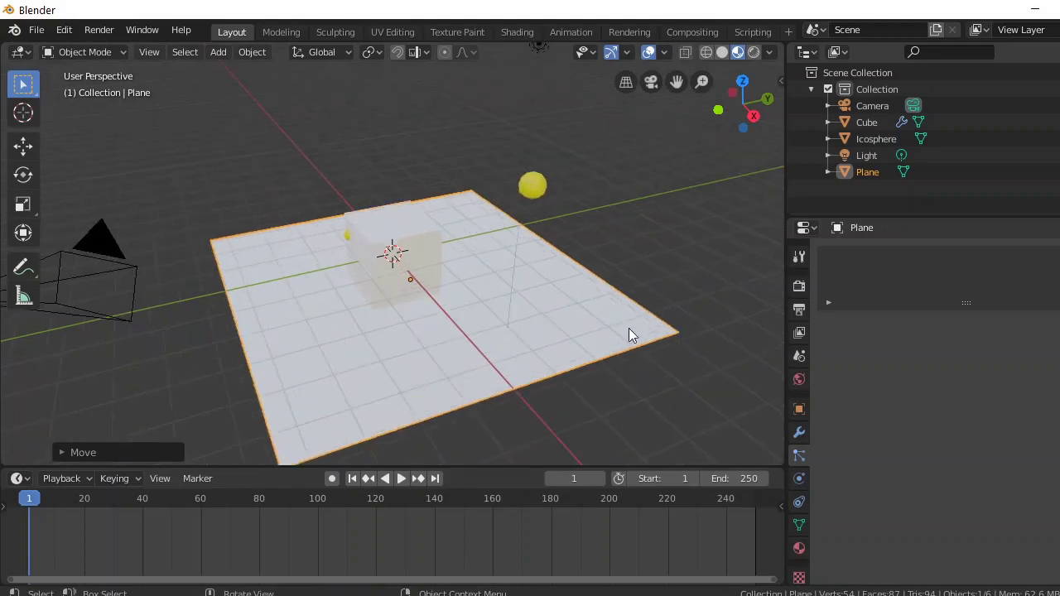
pyautogui.click(400, 478)
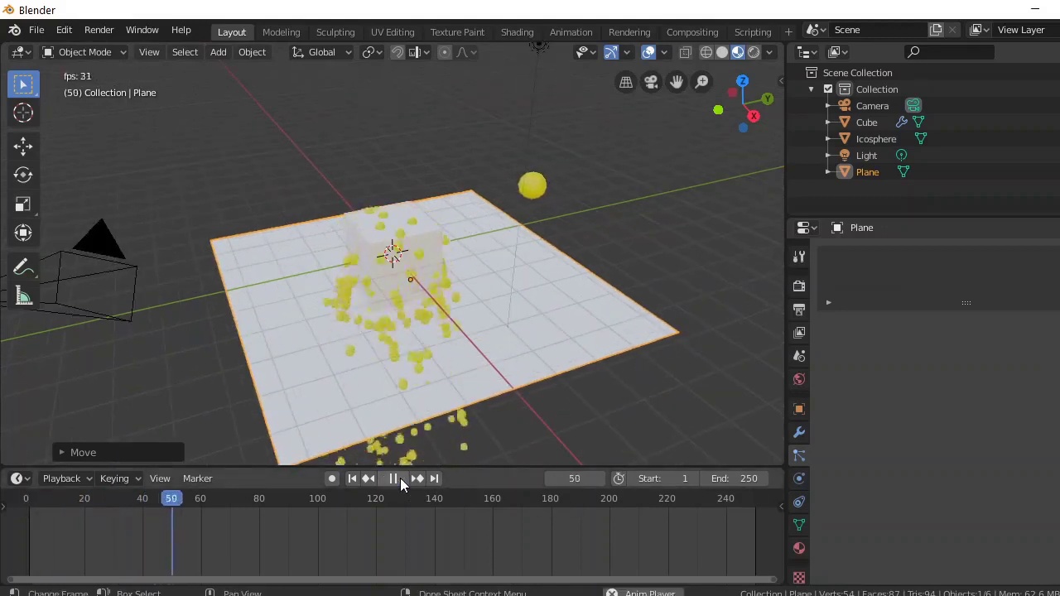
pyautogui.click(401, 478)
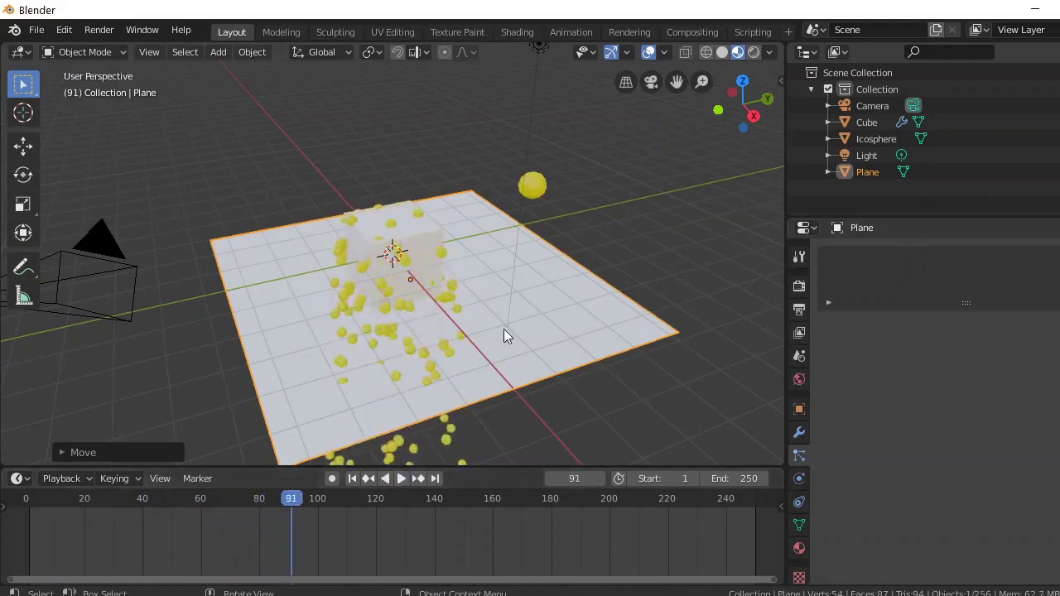
pyautogui.click(352, 480)
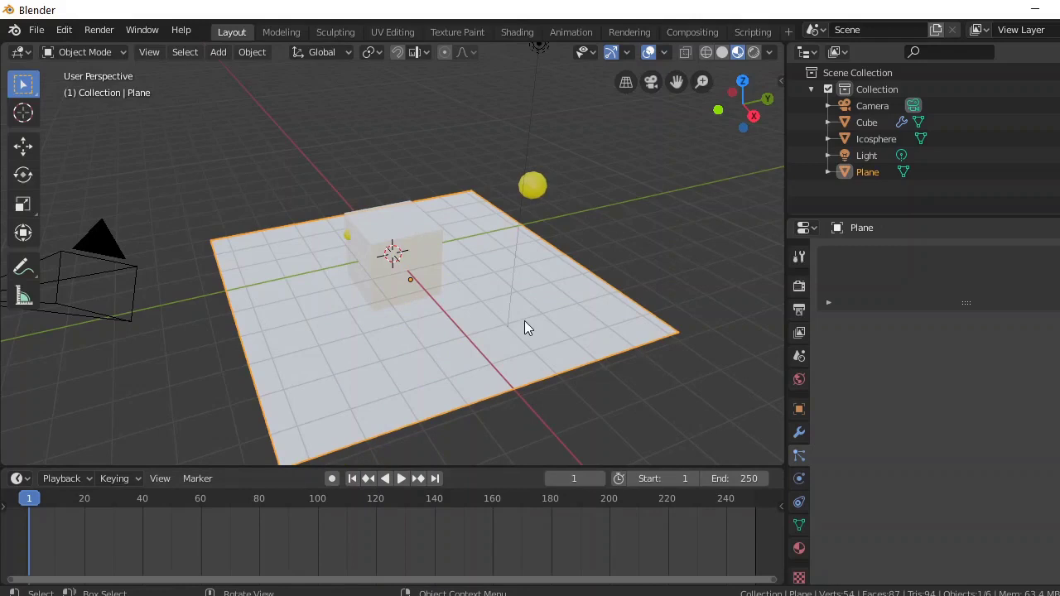
# - Give the plane a new Material.002 with an orange base colour
pyautogui.click(800, 549)
pyautogui.click(1014, 323)
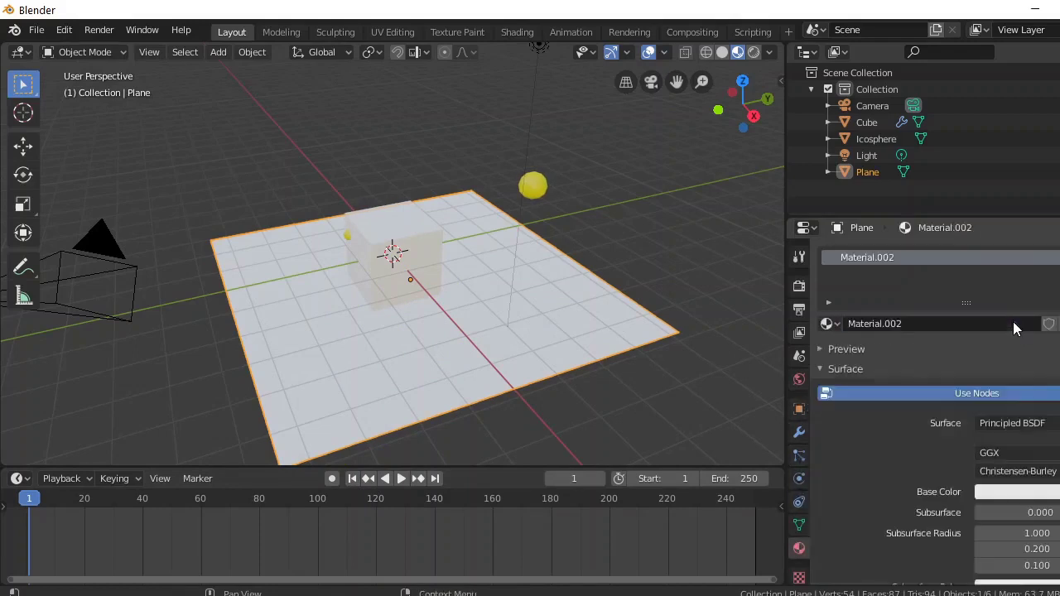
pyautogui.click(1024, 495)
pyautogui.moveTo(1021, 316); pyautogui.dragTo(1004, 352)
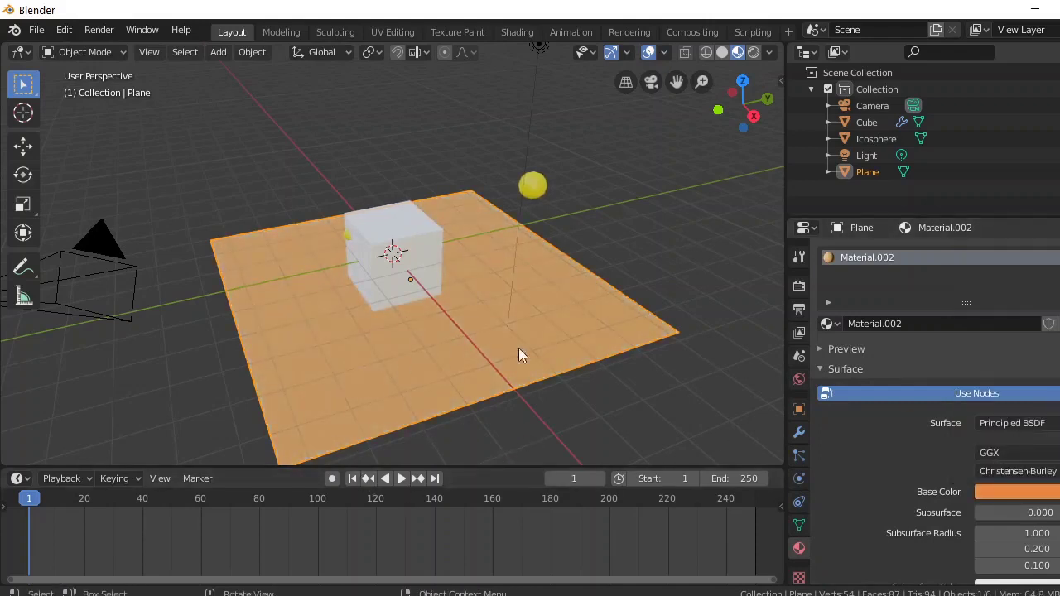
# - Enable Collision physics on the plane and play the animation to test it
pyautogui.click(799, 480)
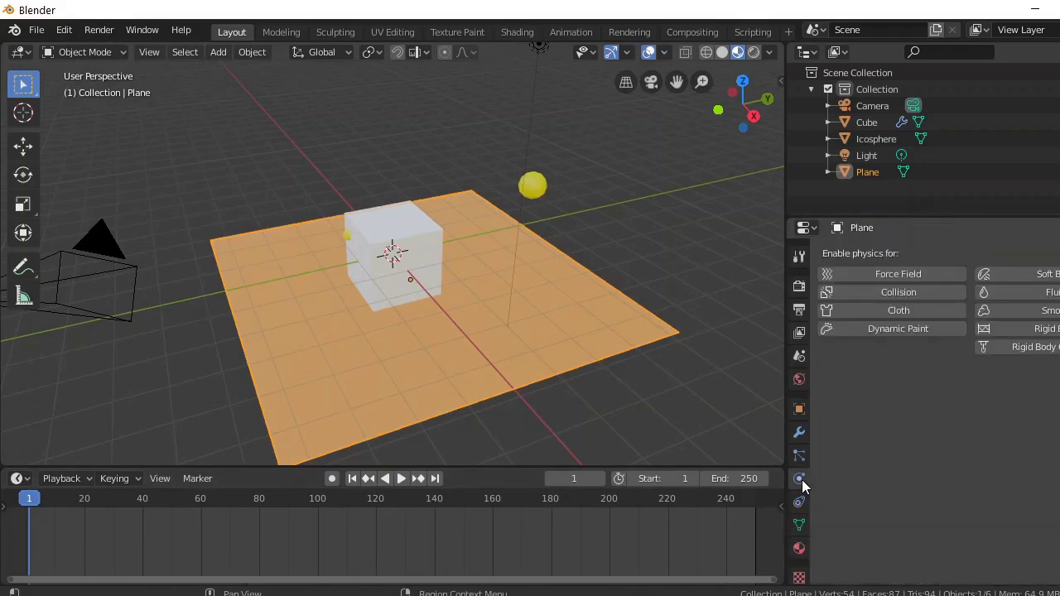
pyautogui.click(915, 294)
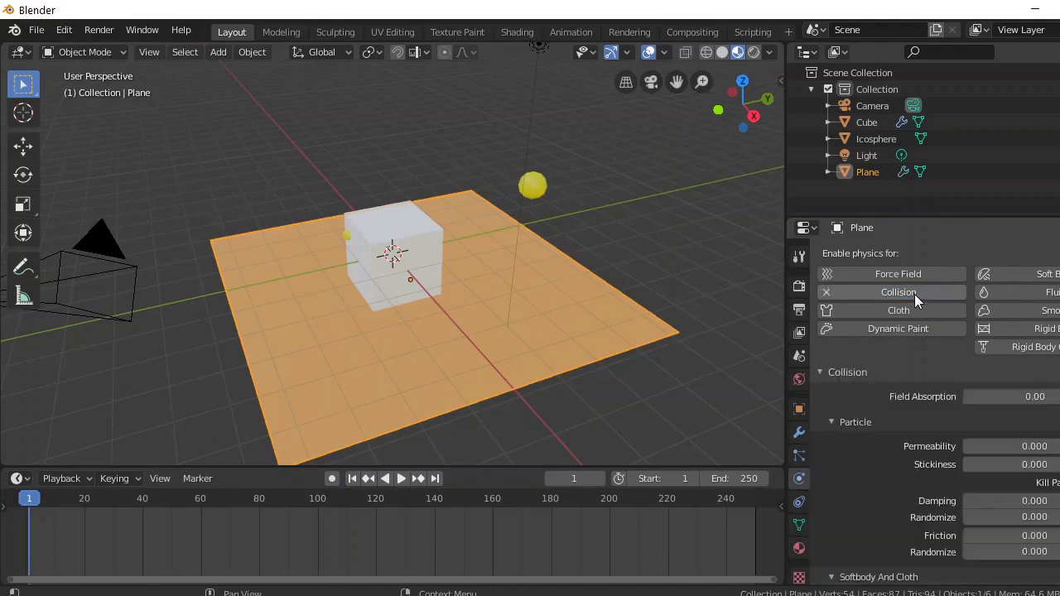
pyautogui.click(401, 478)
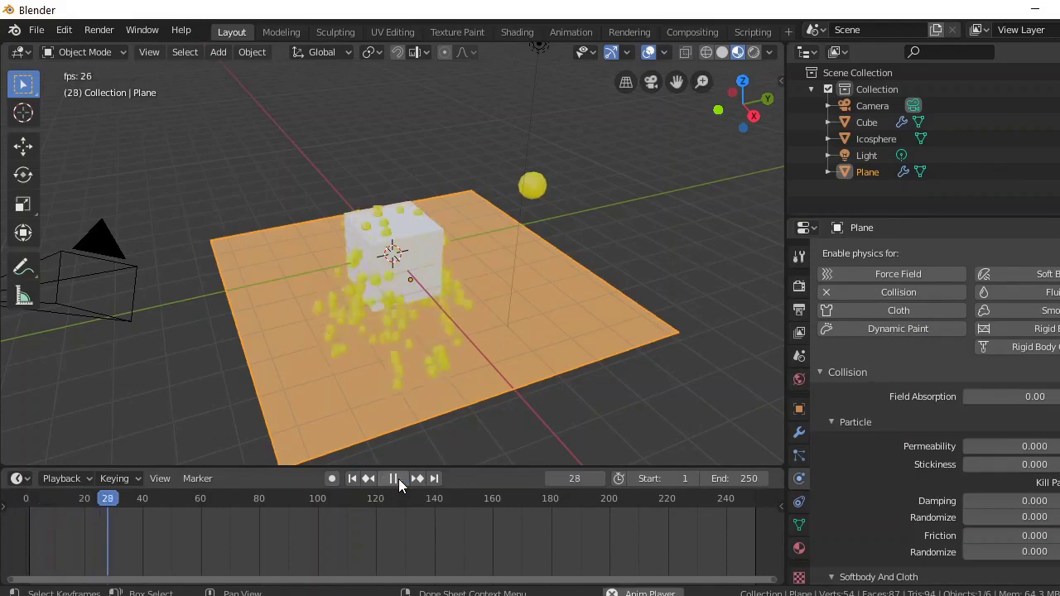
pyautogui.scroll(3, 551, 371)
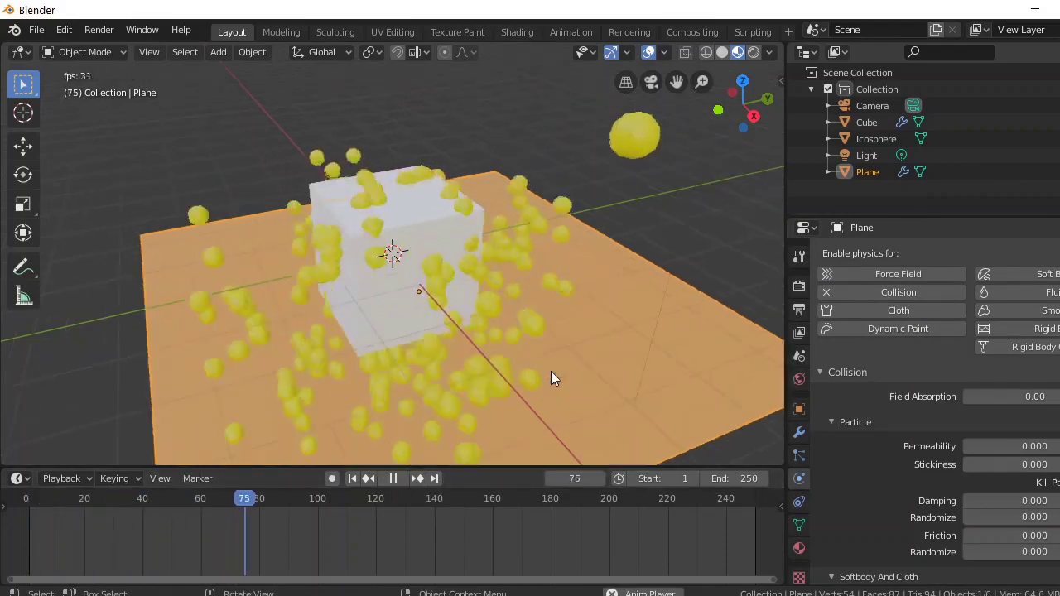
pyautogui.scroll(-1, 629, 382)
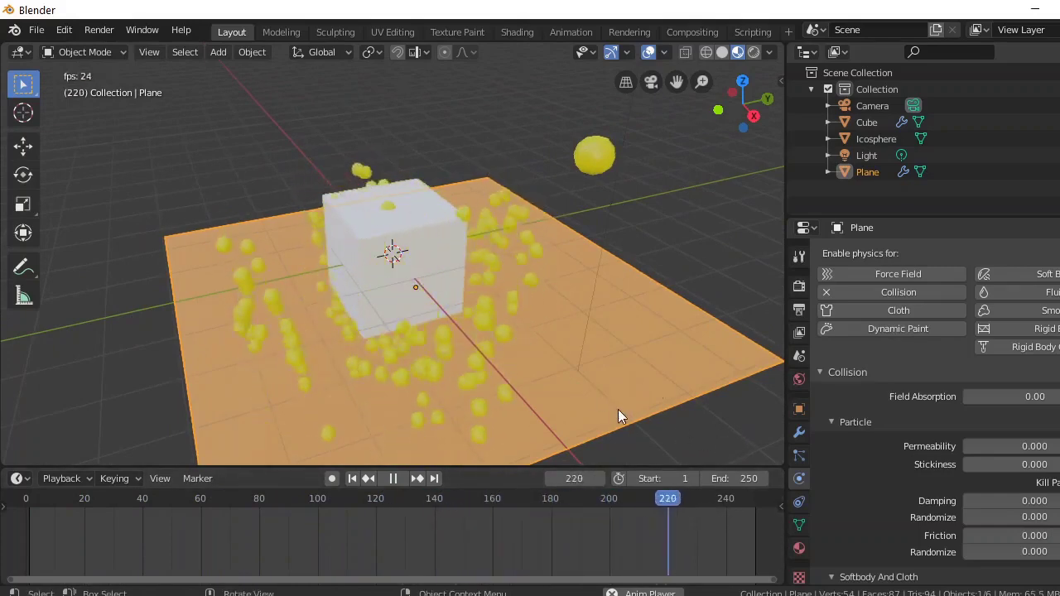
# - Set the cube's particle Damp force to 0.261
pyautogui.click(800, 455)
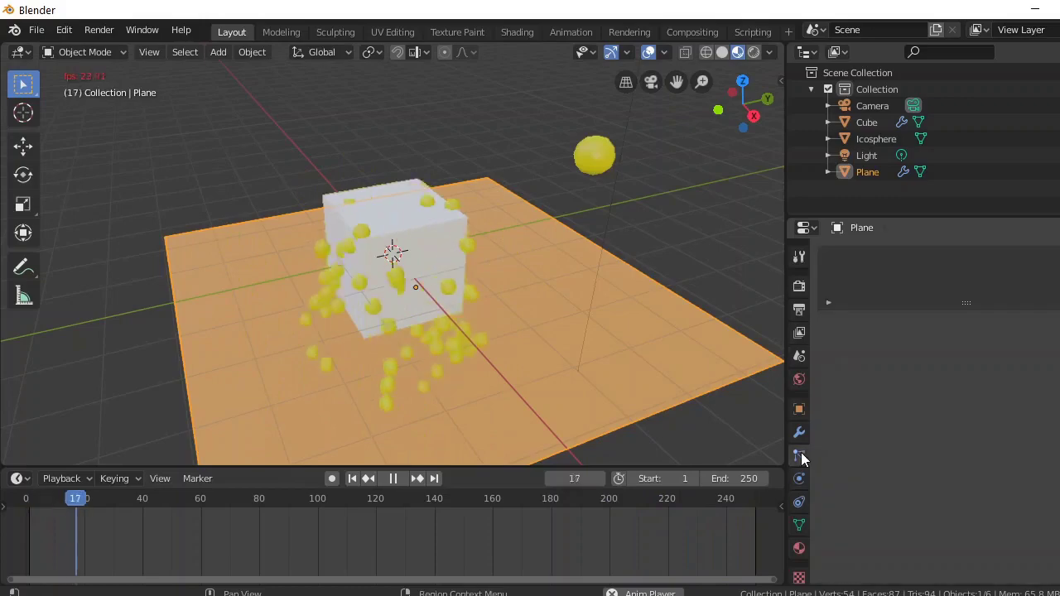
pyautogui.click(442, 240)
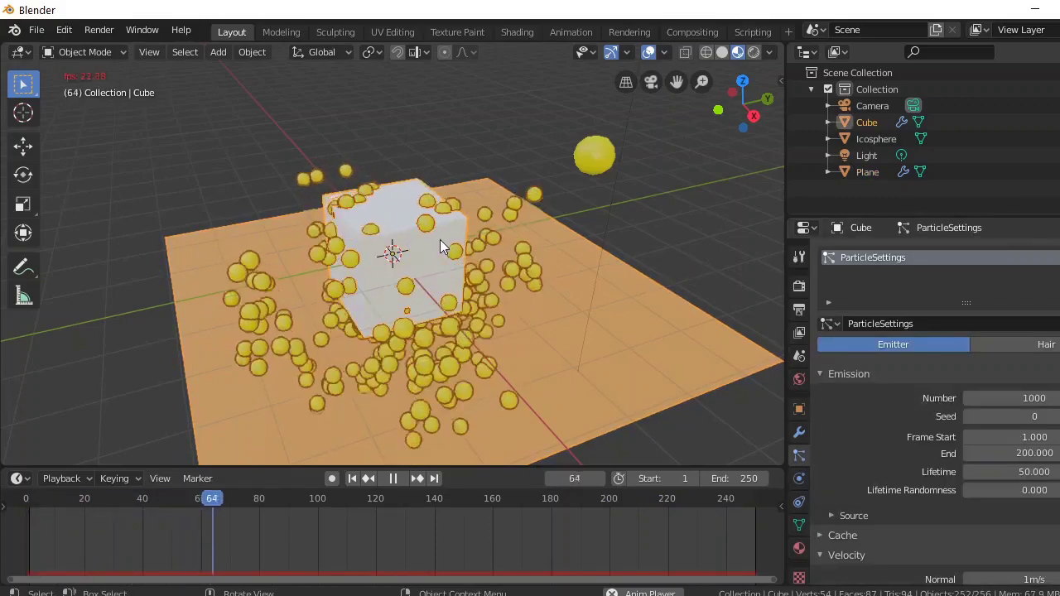
pyautogui.scroll(-3, 961, 498)
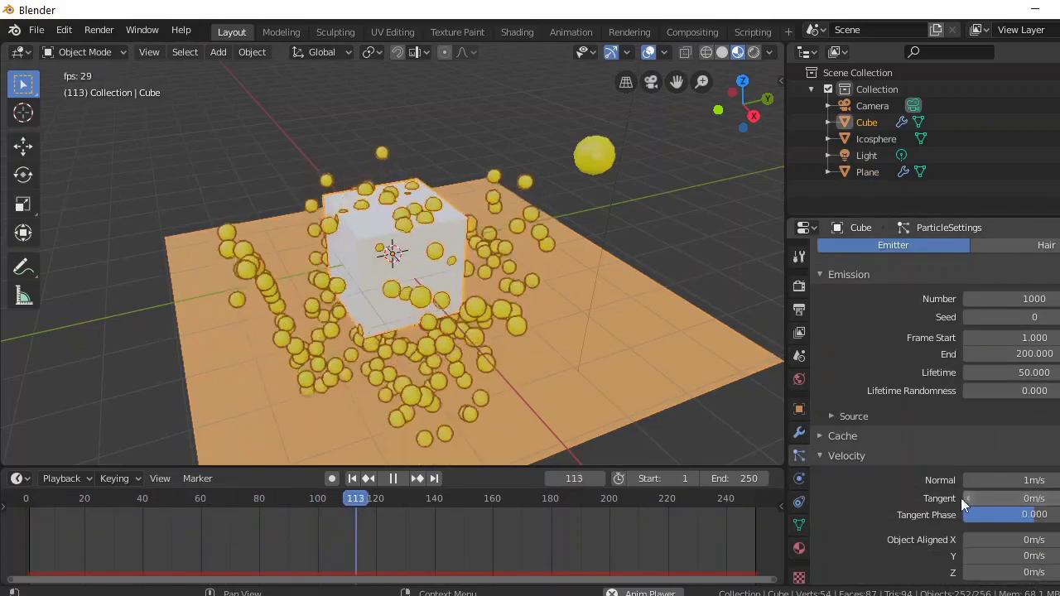
pyautogui.scroll(-4, 831, 480)
pyautogui.scroll(-2, 841, 474)
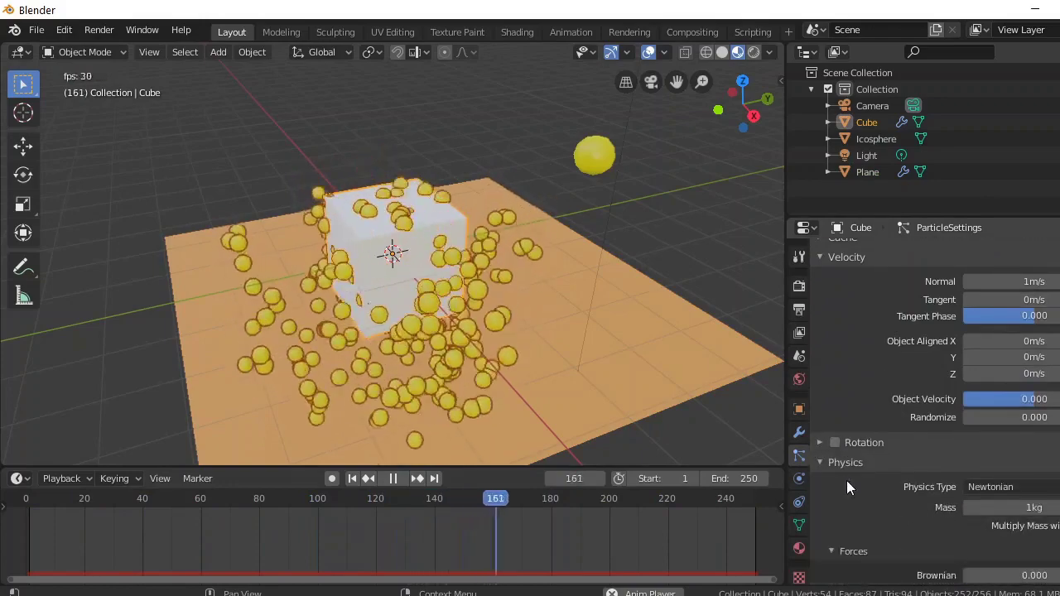
pyautogui.scroll(-2, 870, 489)
pyautogui.scroll(-2, 870, 489)
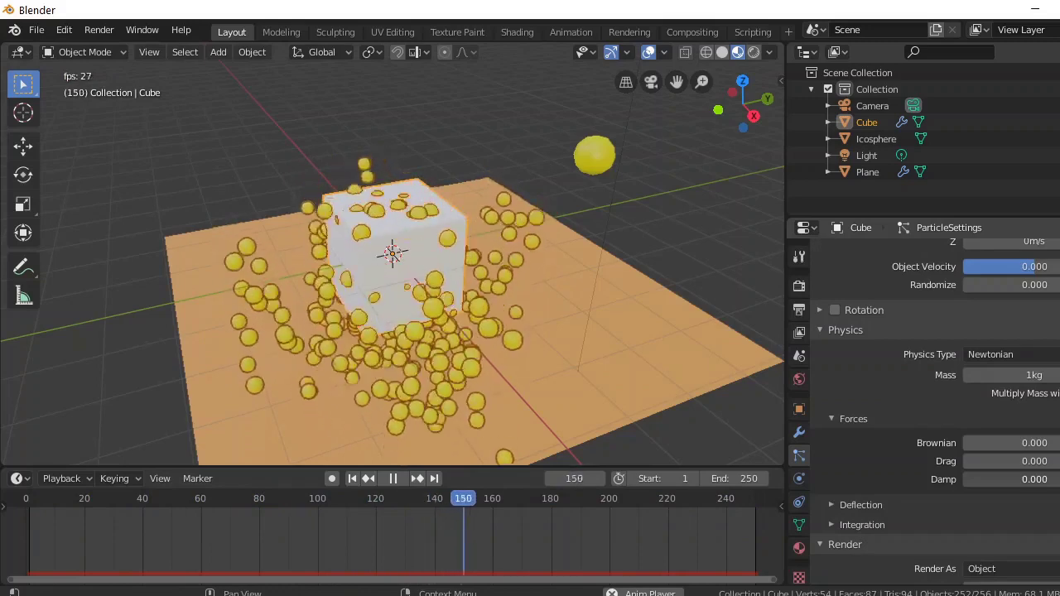
pyautogui.moveTo(991, 482); pyautogui.dragTo(963, 481)
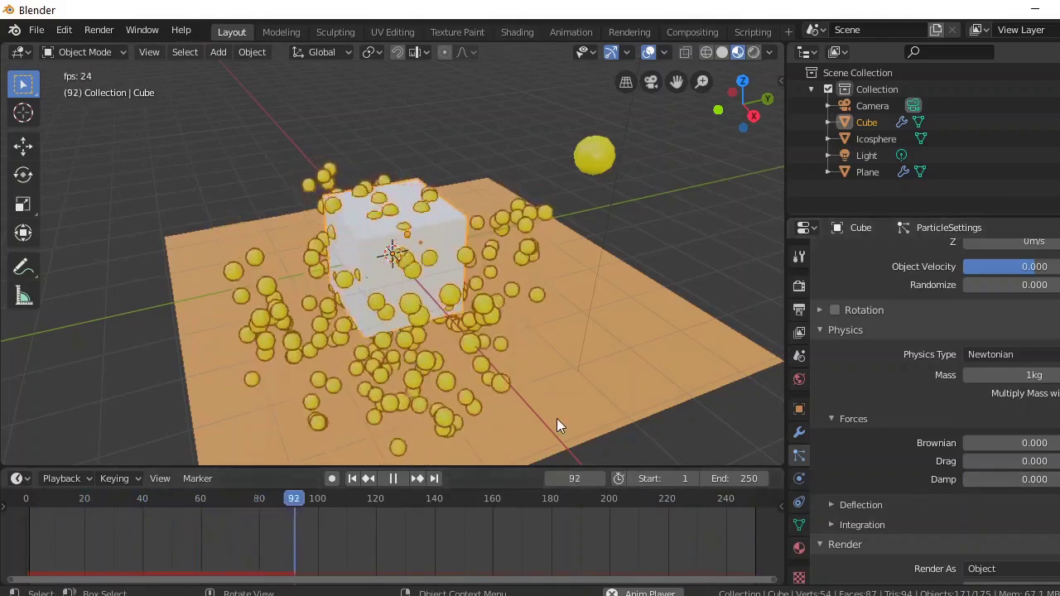
# - Lower the particles' Field Weights Gravity to 0.027
pyautogui.click(598, 142)
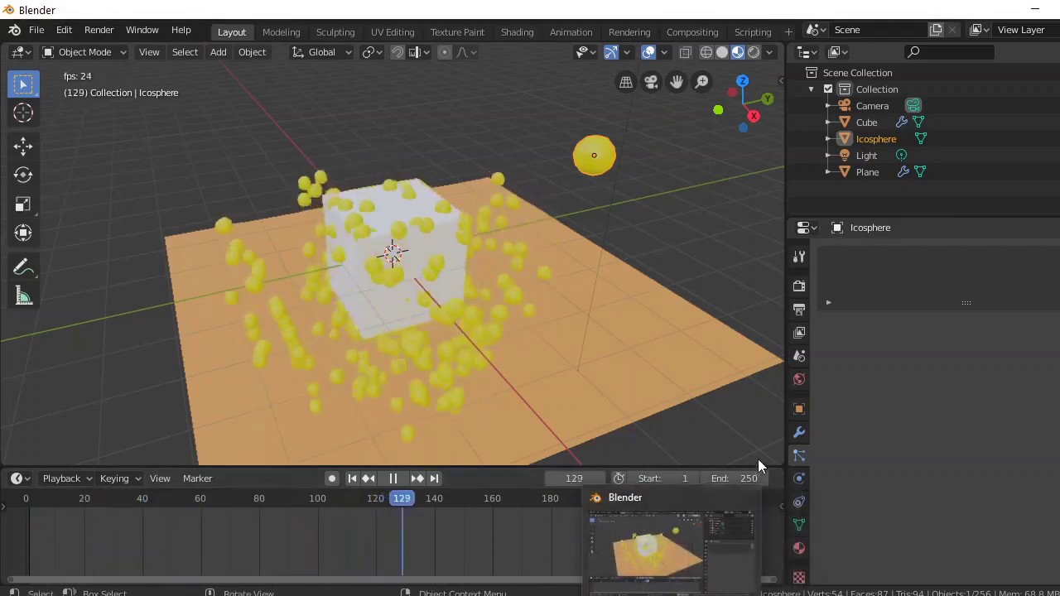
pyautogui.click(447, 255)
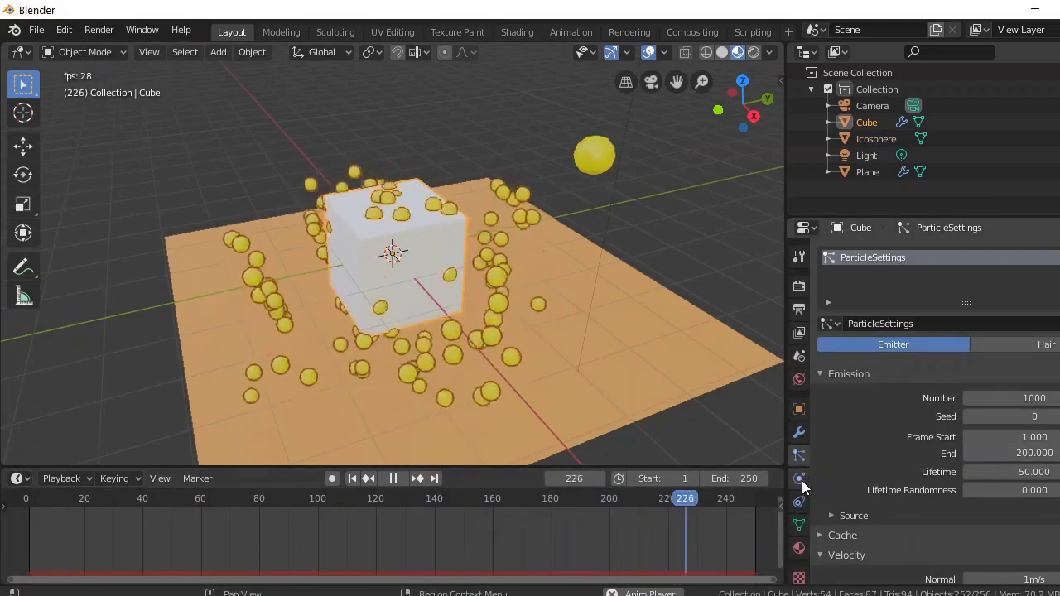
pyautogui.scroll(-1, 800, 497)
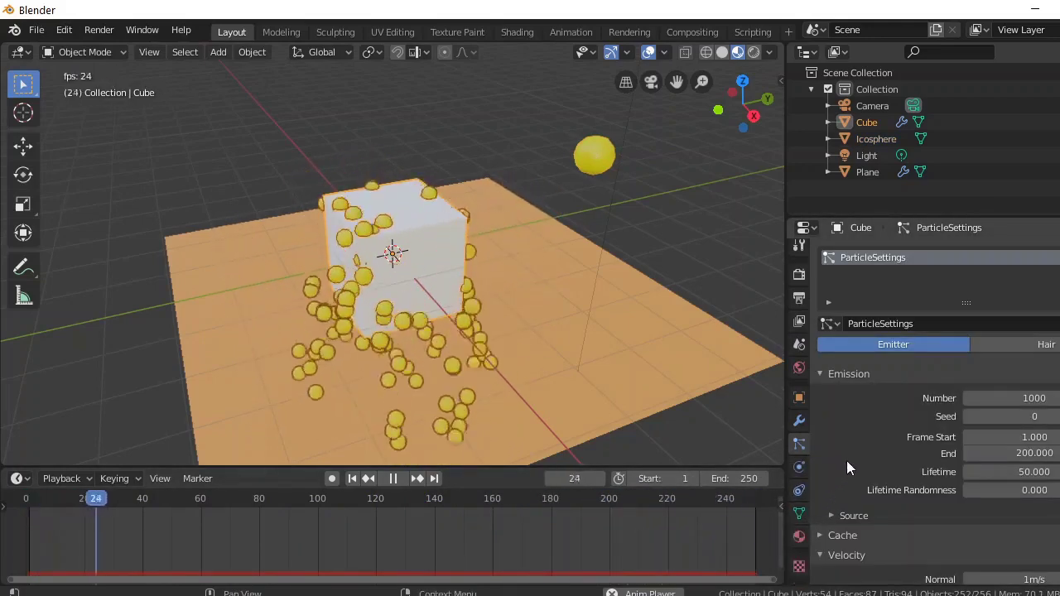
pyautogui.scroll(-12, 885, 477)
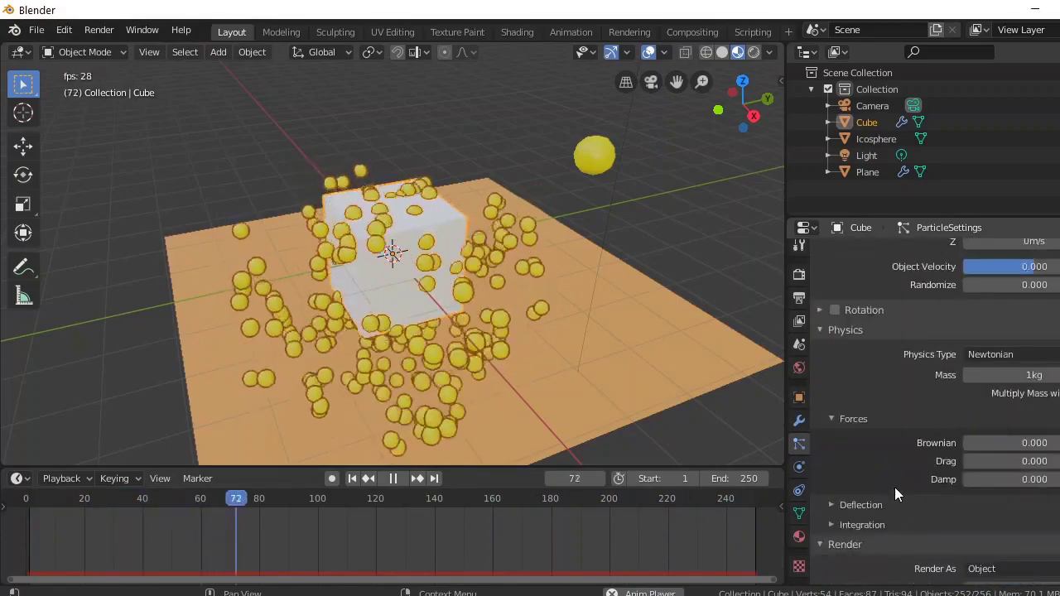
pyautogui.scroll(-10, 895, 487)
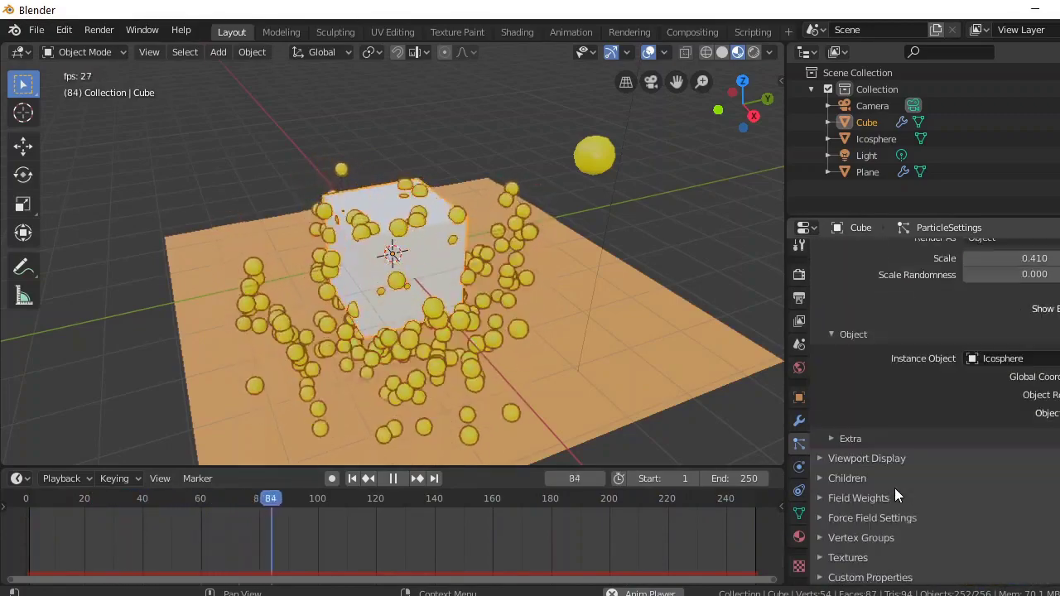
pyautogui.click(818, 497)
pyautogui.scroll(-3, 1011, 497)
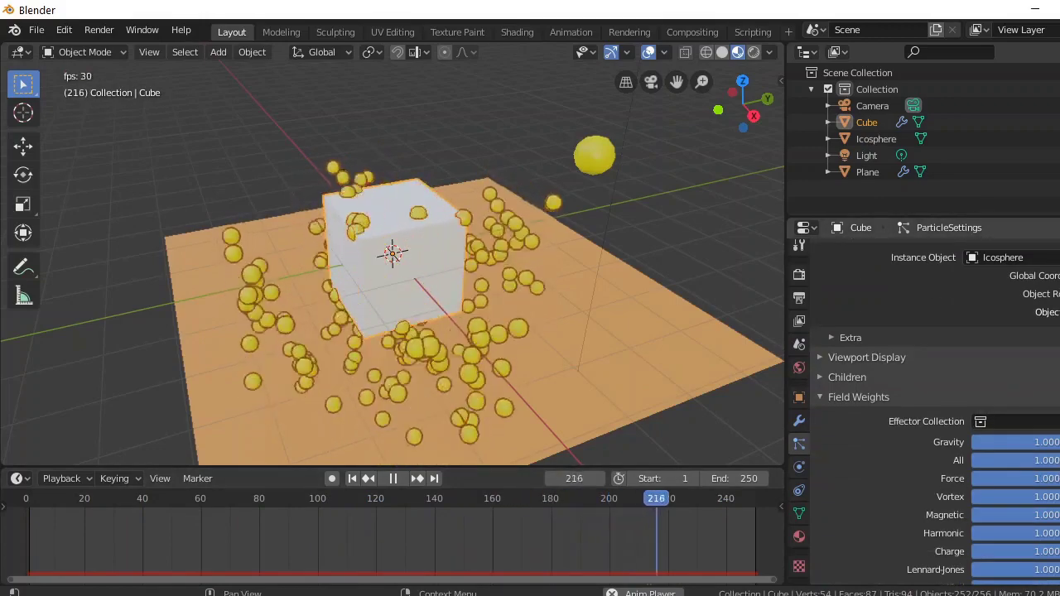
pyautogui.moveTo(1017, 441); pyautogui.dragTo(977, 442)
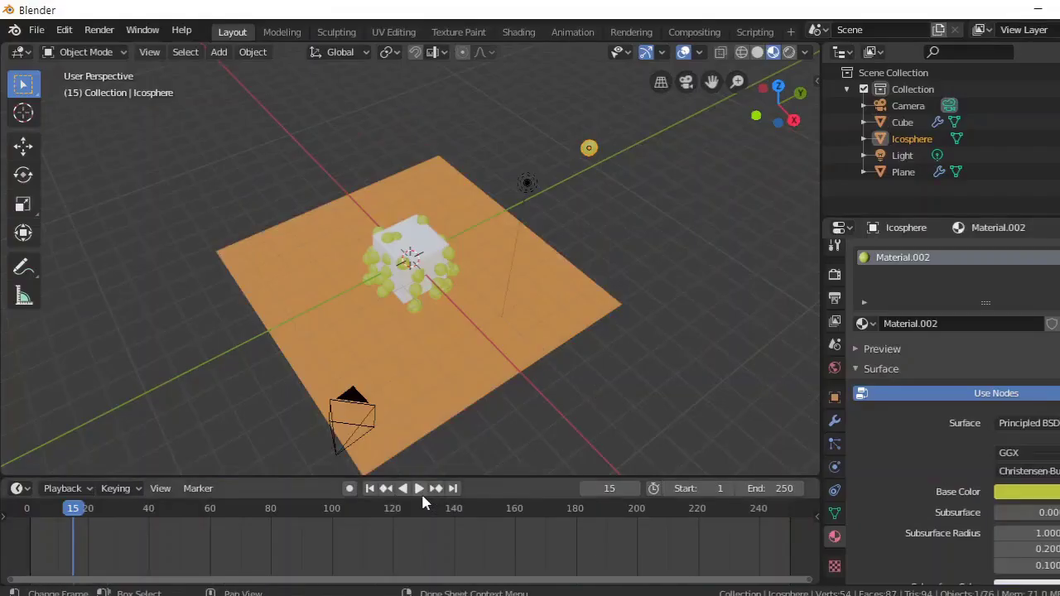
# - Play the particle animation and bring up the cube's particle and physics settings
pyautogui.click(421, 492)
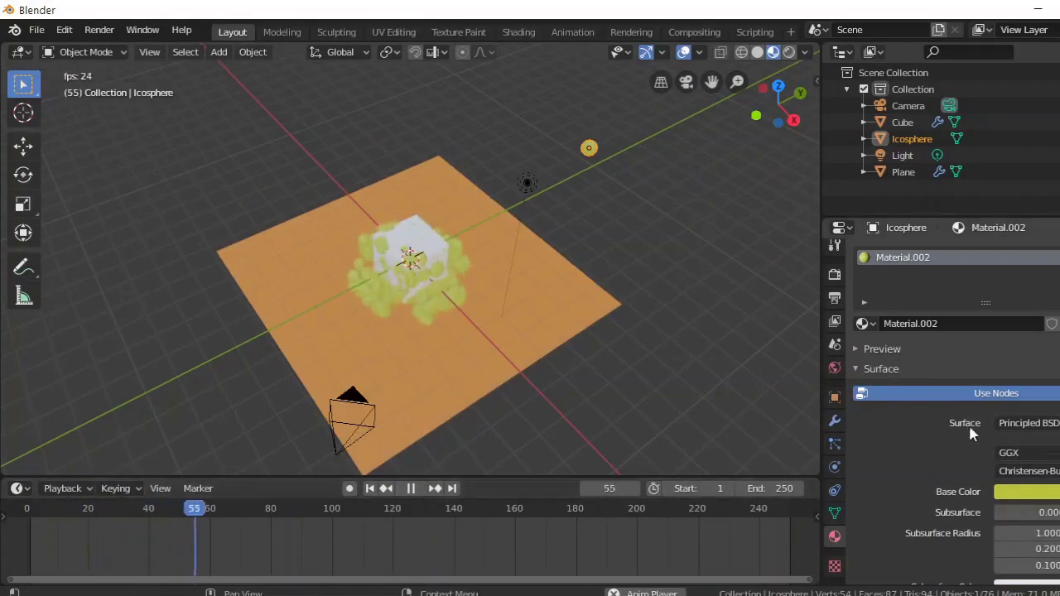
pyautogui.click(833, 442)
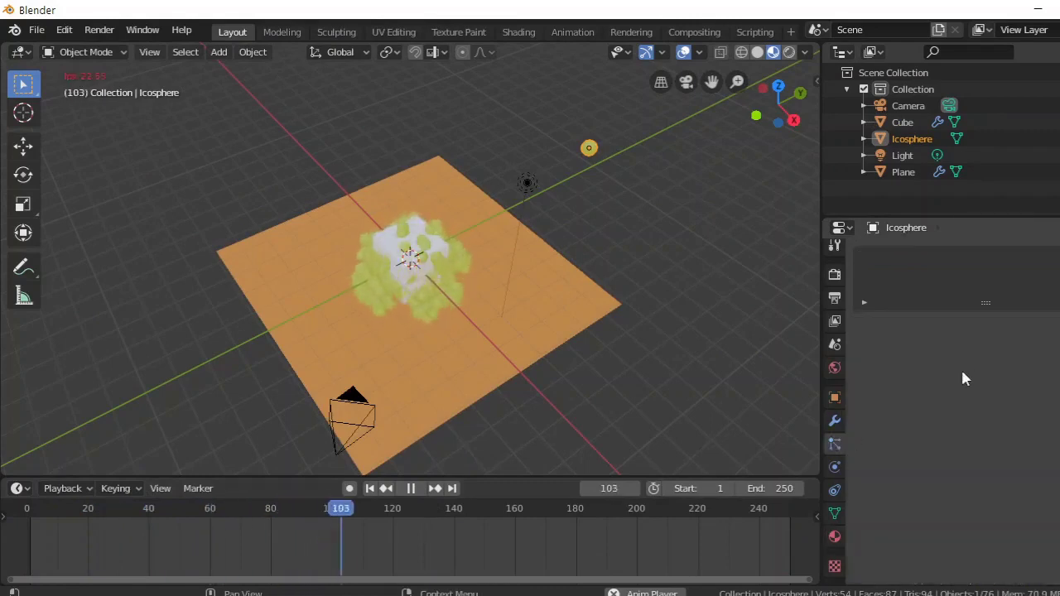
pyautogui.click(421, 255)
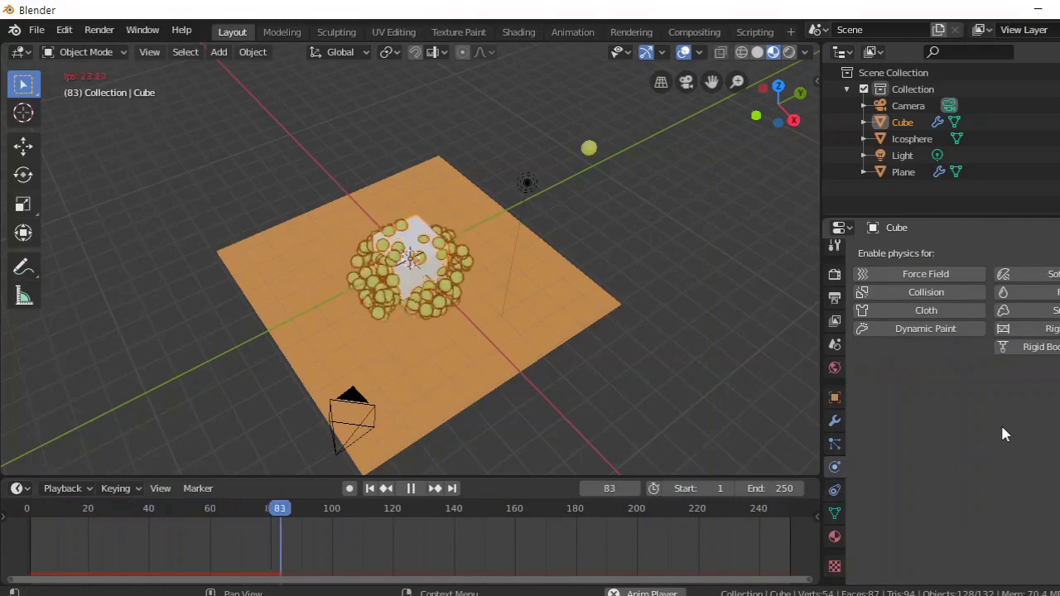
# - Increase the cube's particle render scale to 1.500
pyautogui.click(834, 447)
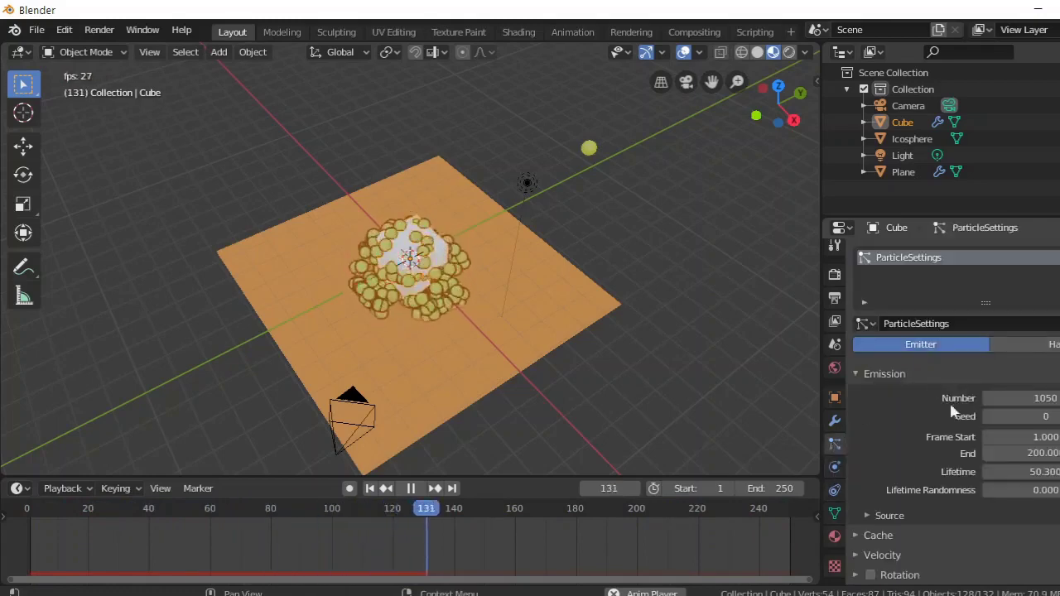
pyautogui.scroll(-7, 968, 421)
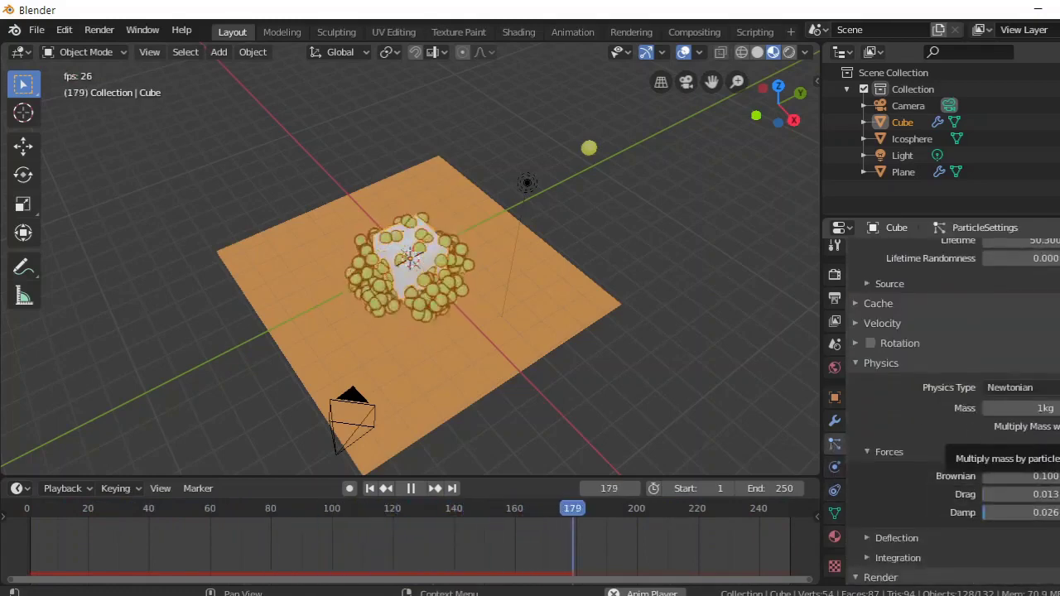
pyautogui.scroll(-2, 968, 421)
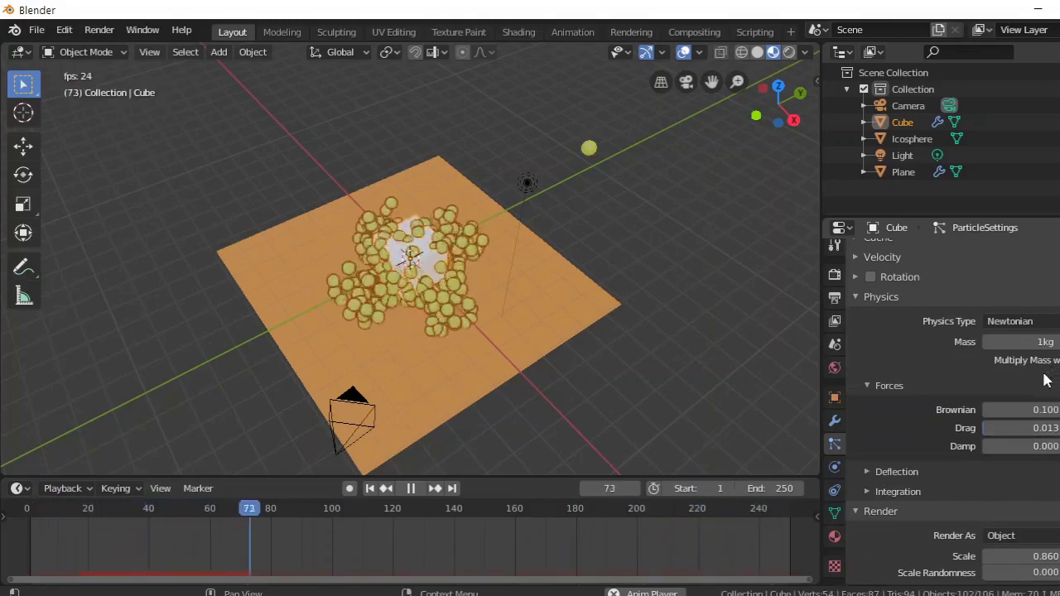
pyautogui.scroll(-3, 1045, 382)
pyautogui.scroll(-2, 1046, 382)
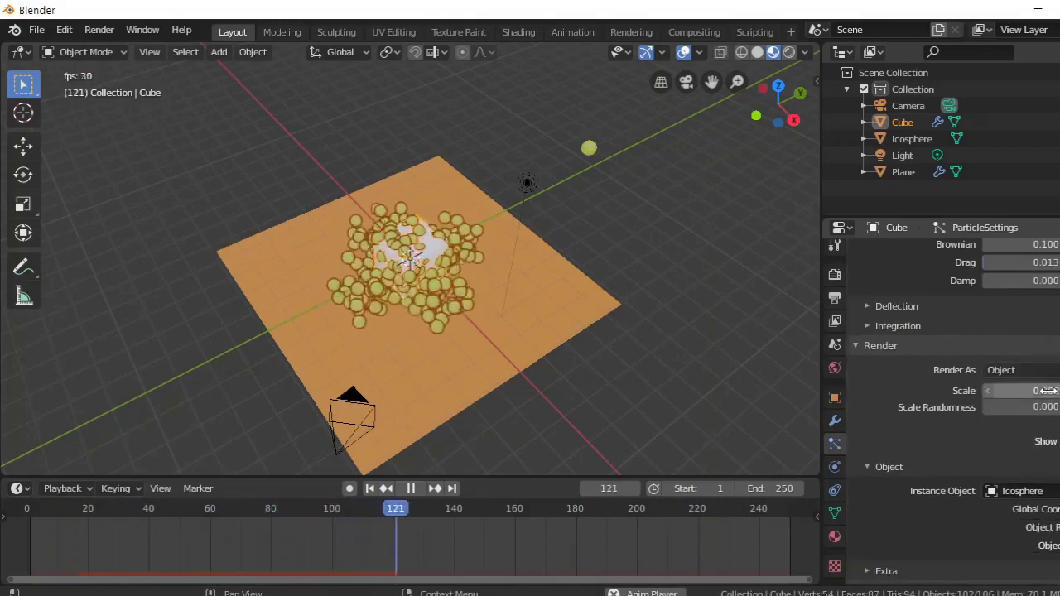
pyautogui.moveTo(1021, 390)
pyautogui.mouseDown()
pyautogui.moveTo(1051, 390)
pyautogui.moveTo(1009, 390)
pyautogui.moveTo(1019, 390)
pyautogui.mouseUp()
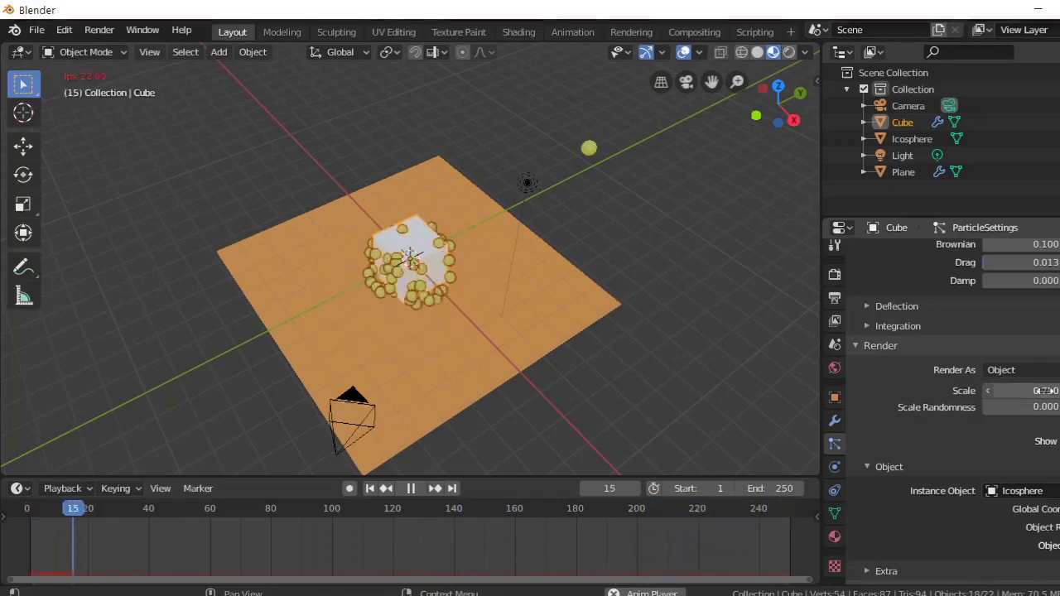
# - Delete the old camera and switch the viewport to front view
pyautogui.click(346, 441)
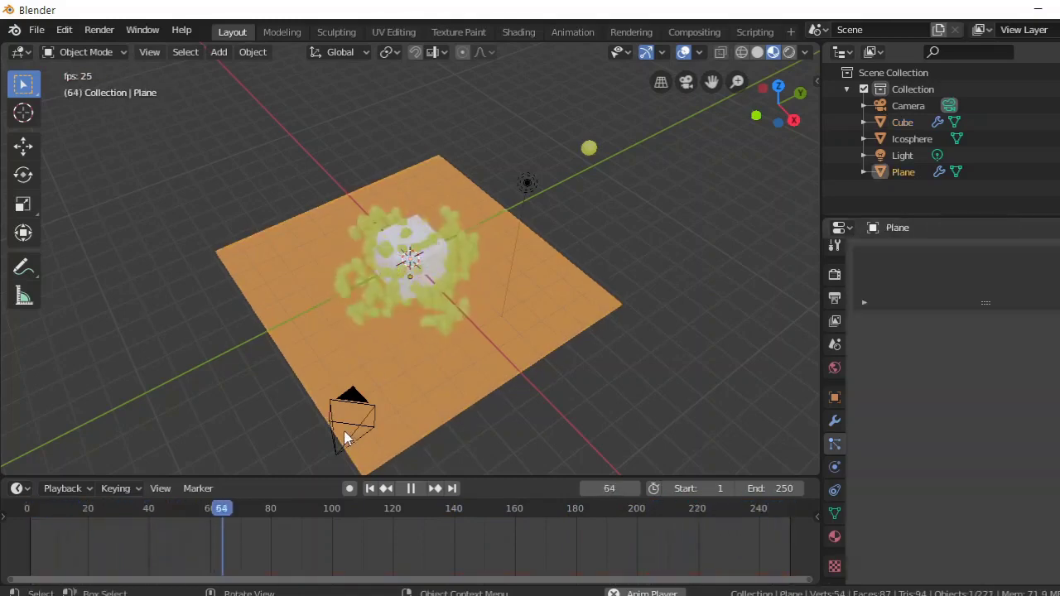
pyautogui.click(363, 428)
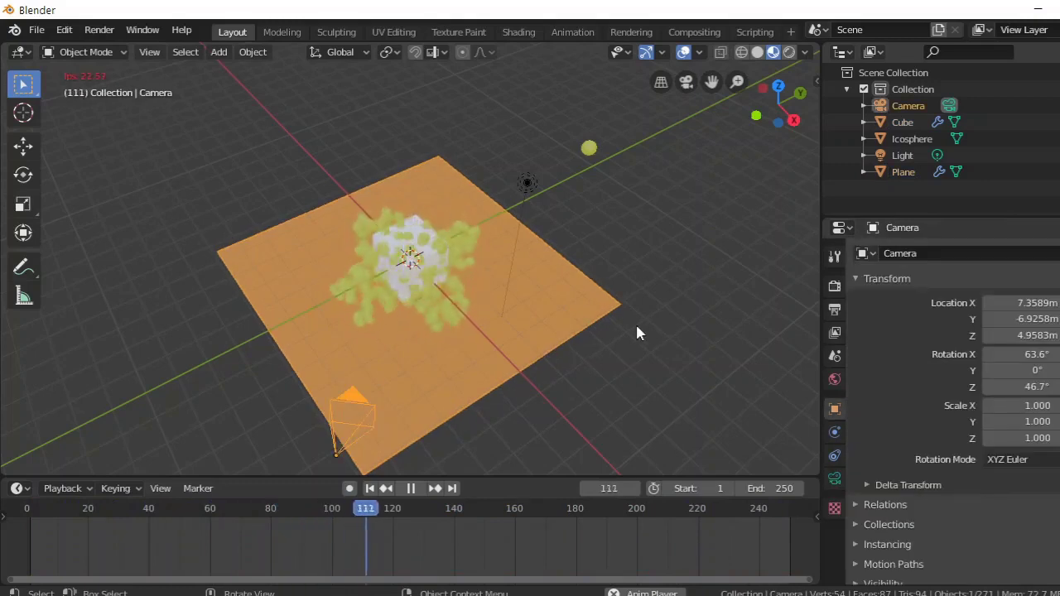
pyautogui.press('Delete')
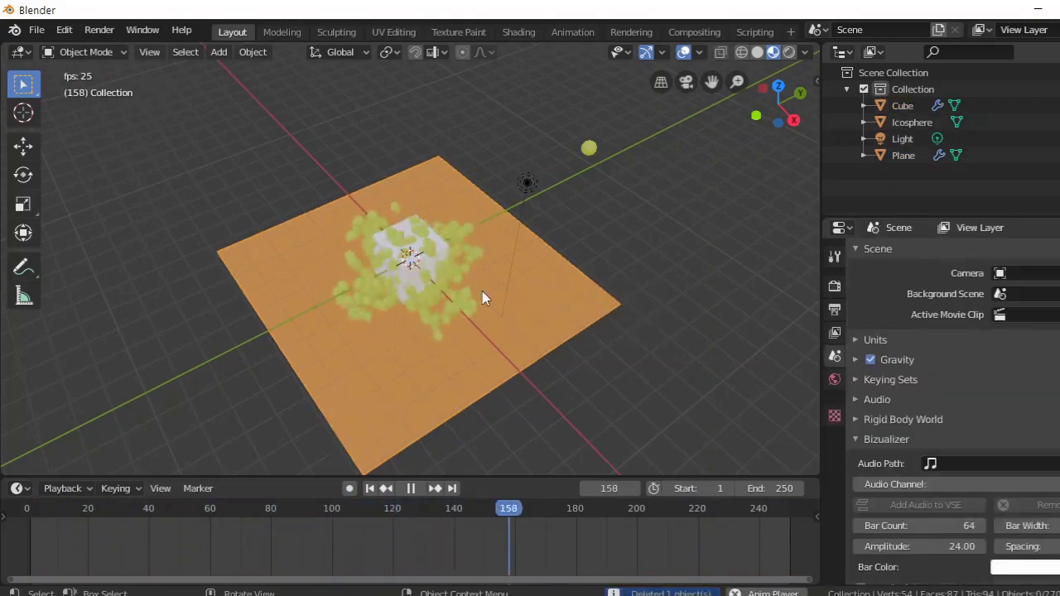
pyautogui.press('KP_1')
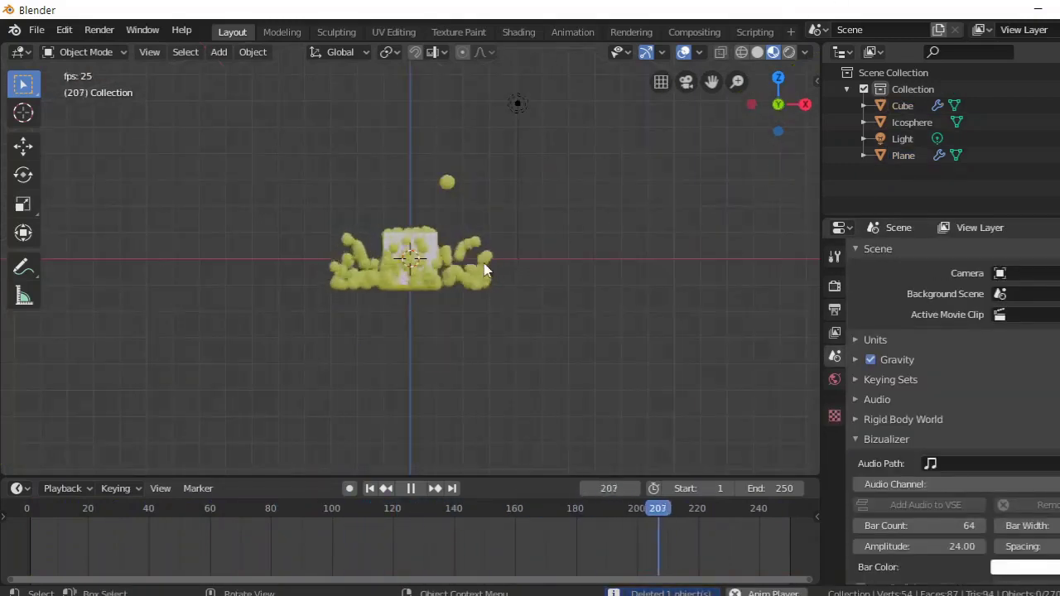
pyautogui.hotkey('shift', 'a')
pyautogui.moveTo(485, 265)
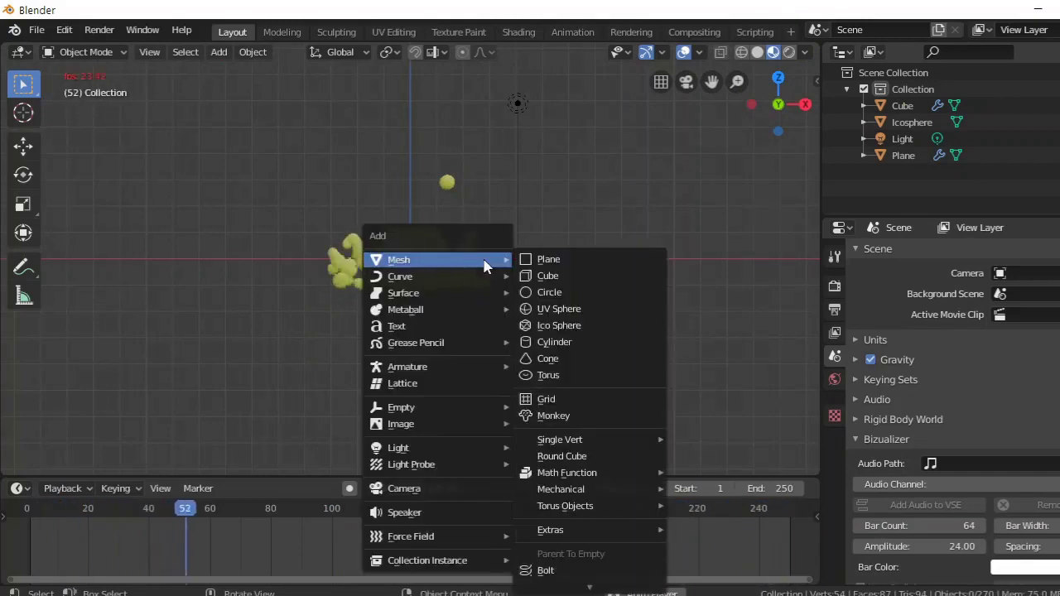
# - Add a new camera and look through it, orbiting briefly before returning to camera view
pyautogui.click(405, 490)
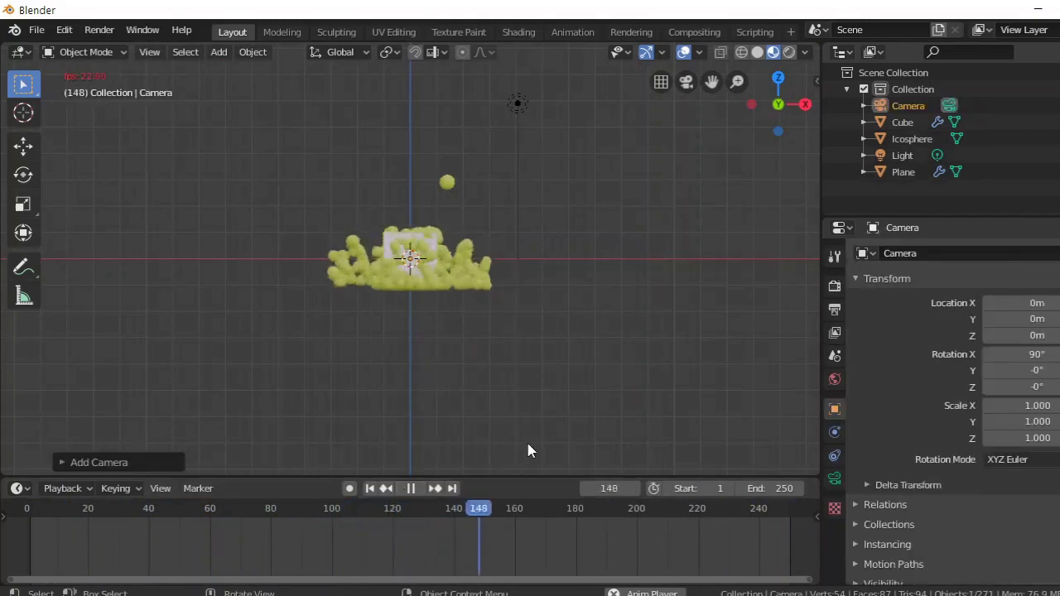
pyautogui.press('KP_0')
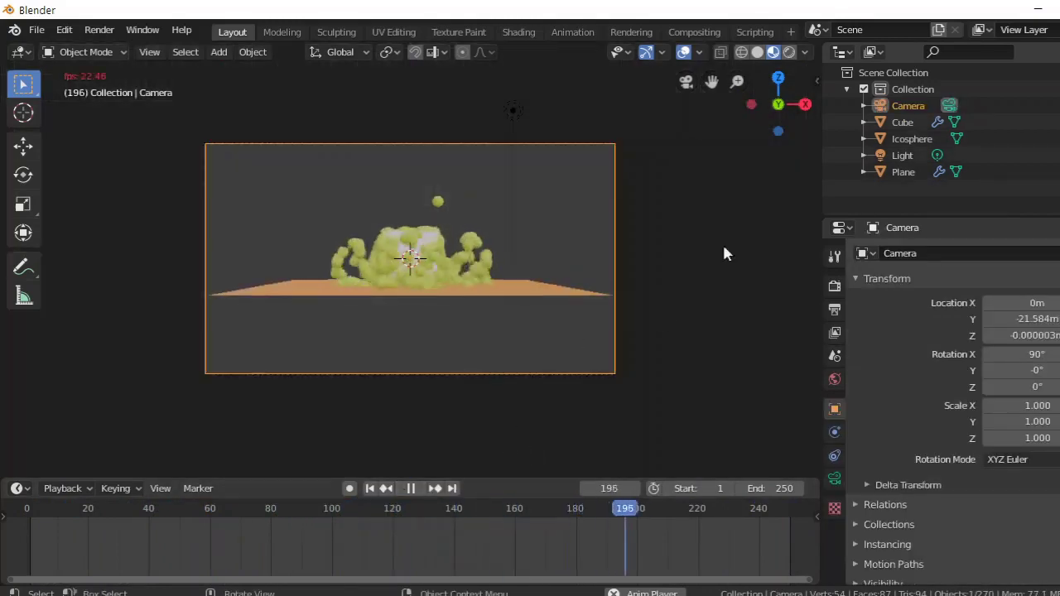
pyautogui.moveTo(774, 116); pyautogui.dragTo(778, 124)
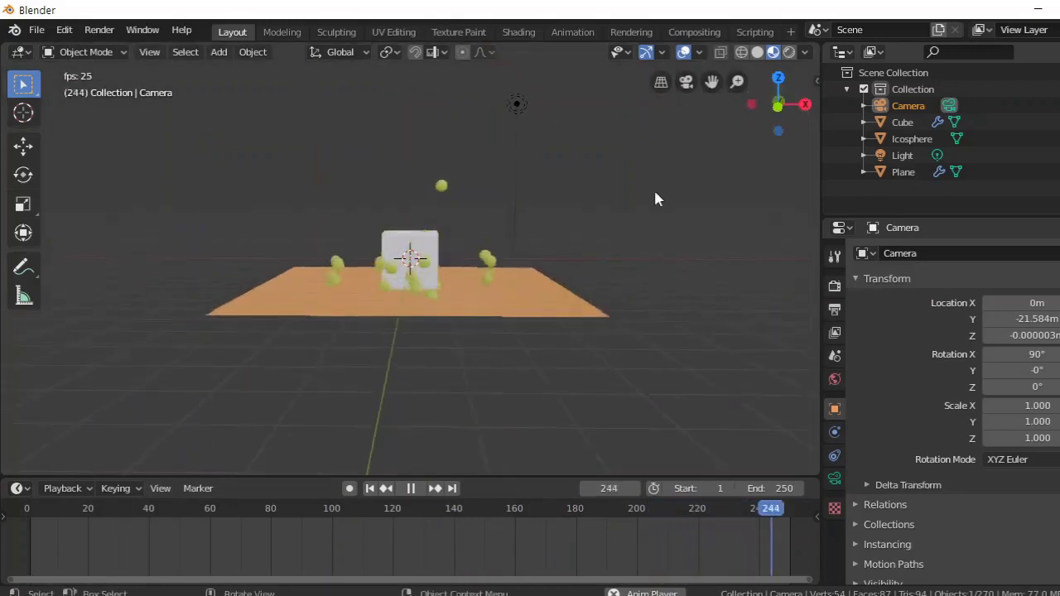
pyautogui.press('KP_0')
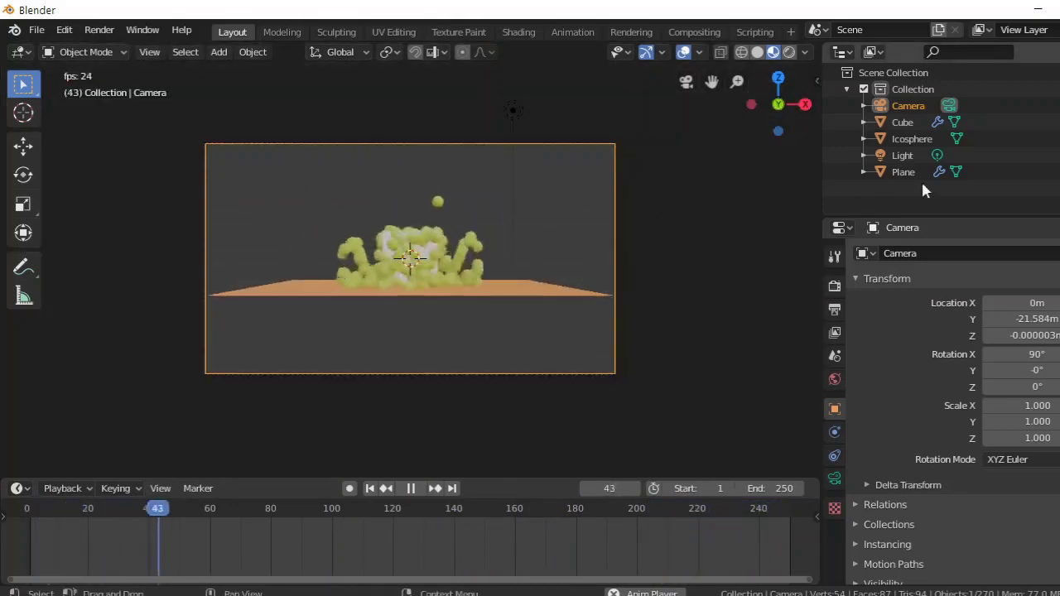
# - Lock the camera to the view and move it to Y −14.656 m, Z 3.1246 m, tilted 78°
pyautogui.press('n')
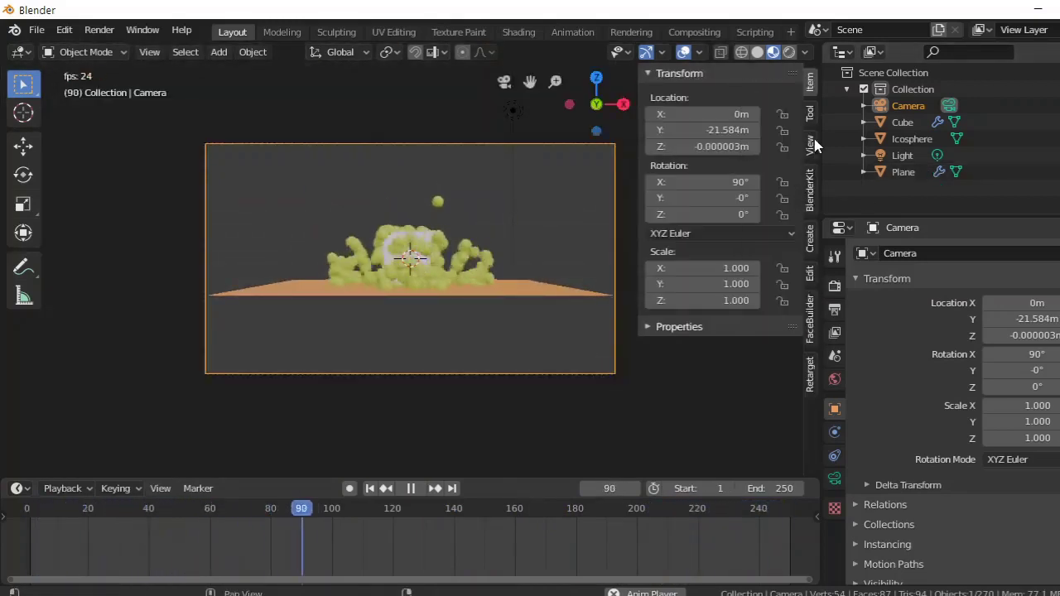
pyautogui.click(810, 145)
pyautogui.click(789, 276)
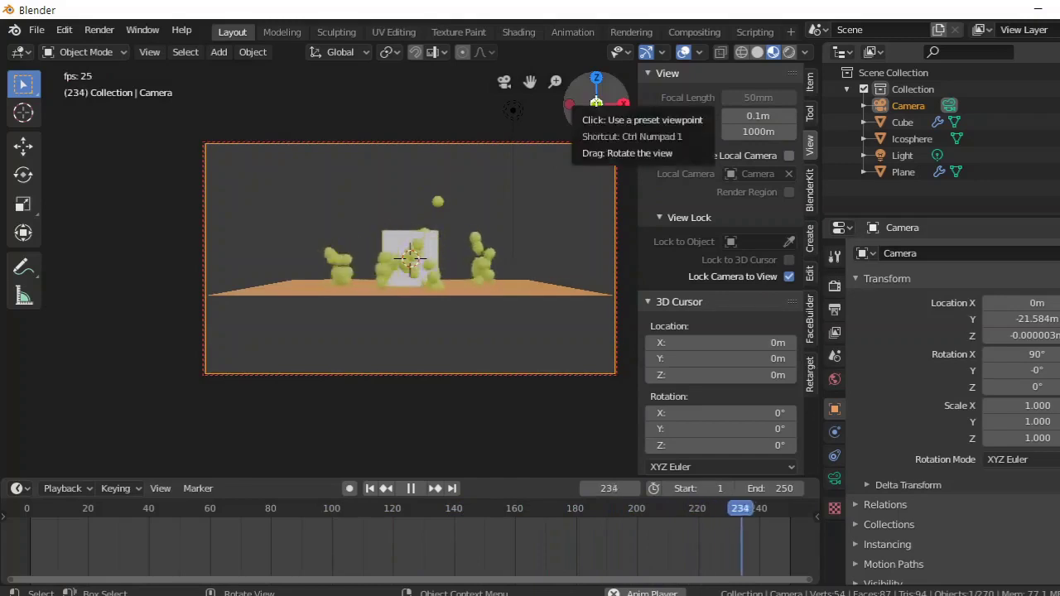
pyautogui.moveTo(591, 105); pyautogui.dragTo(593, 114)
pyautogui.scroll(4, 525, 201)
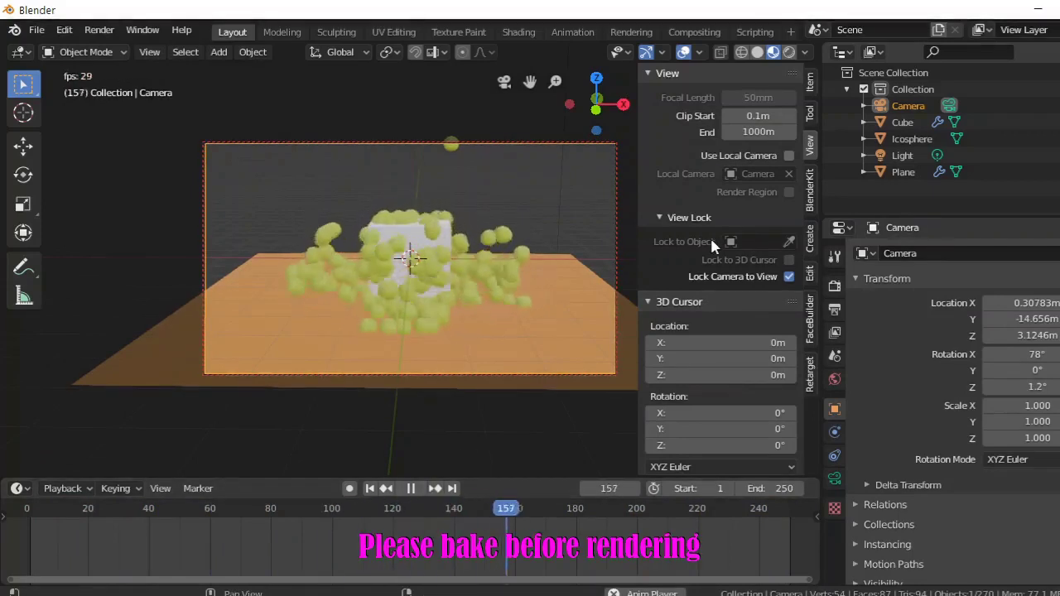
# - Hide the sidebar and bring up the Render menu to render an image
pyautogui.press('n')
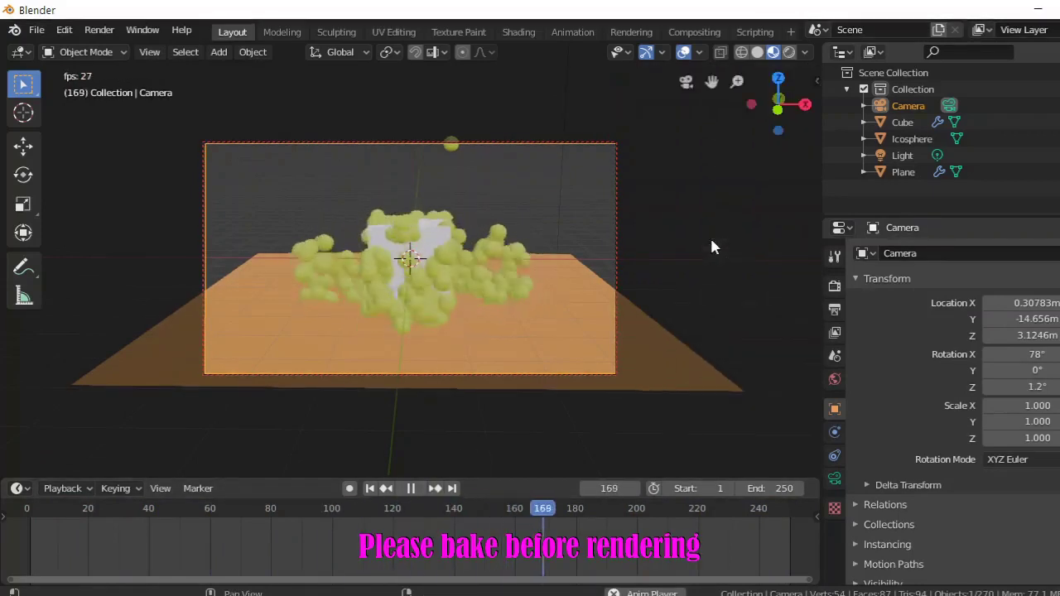
pyautogui.click(99, 29)
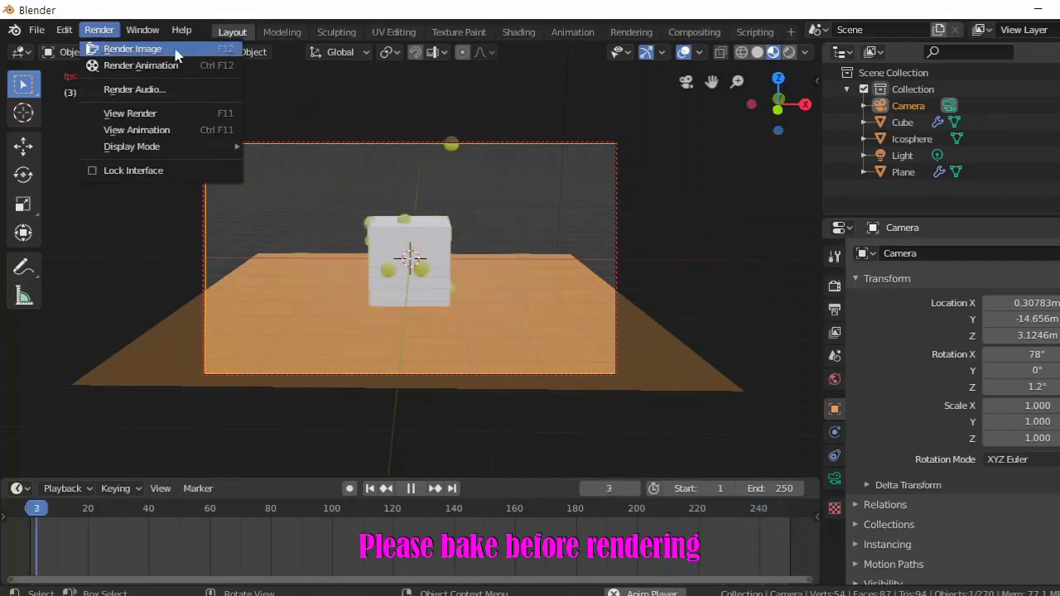